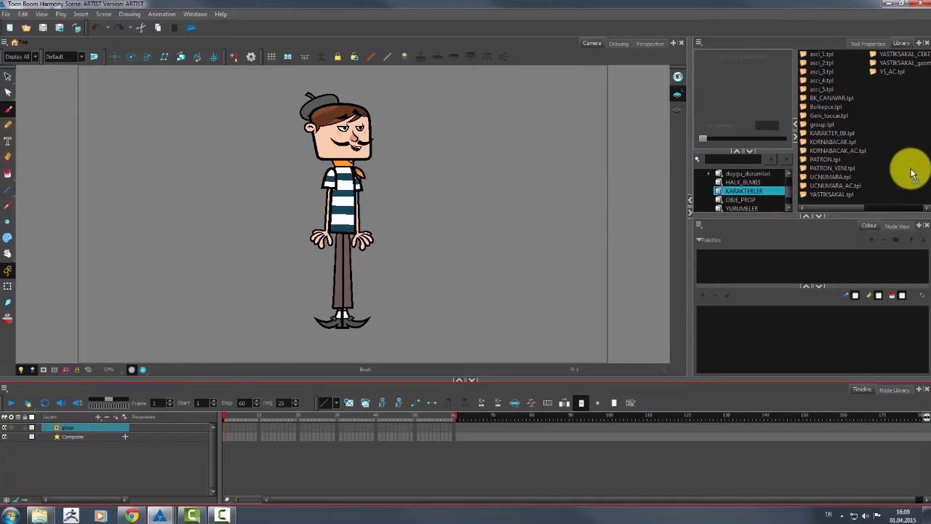
Step: Save the character group as a template in the library's KARAKTERLER folder and name it artist
{"action": "left_click_drag", "start_coordinate": [913, 173], "coordinate": [846, 169]}
{"action": "type", "text": "u"}
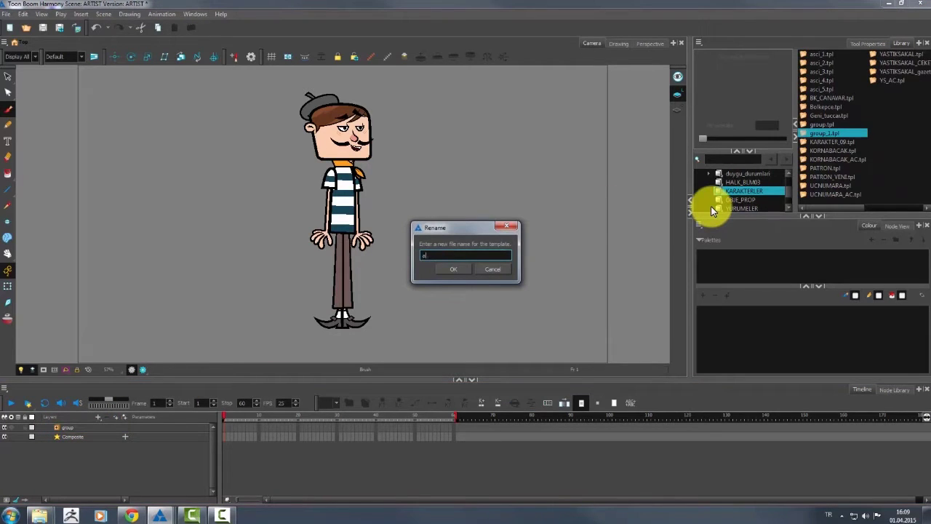
{"action": "type", "text": "rtist"}
{"action": "left_click", "coordinate": [448, 269]}
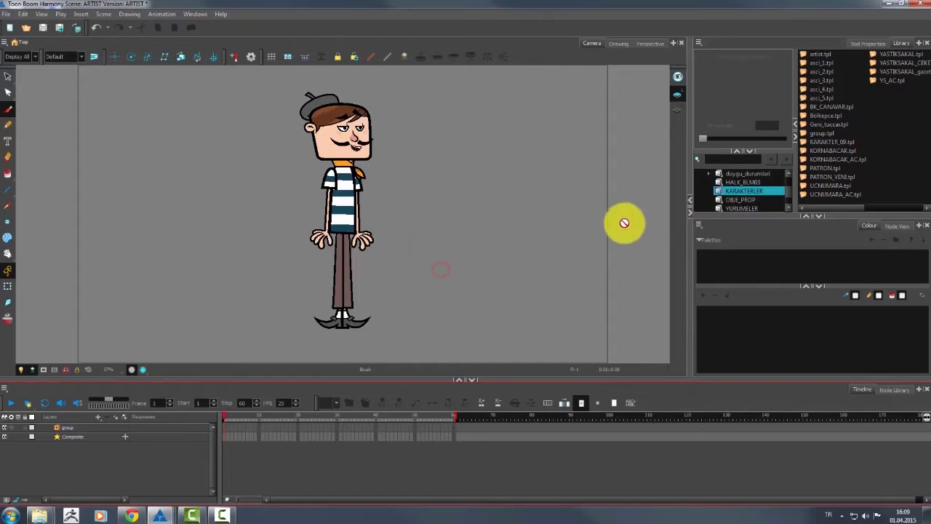
Step: Generate the thumbnails of the artist.tpl template and play its preview in the library
{"action": "double_click", "coordinate": [823, 53]}
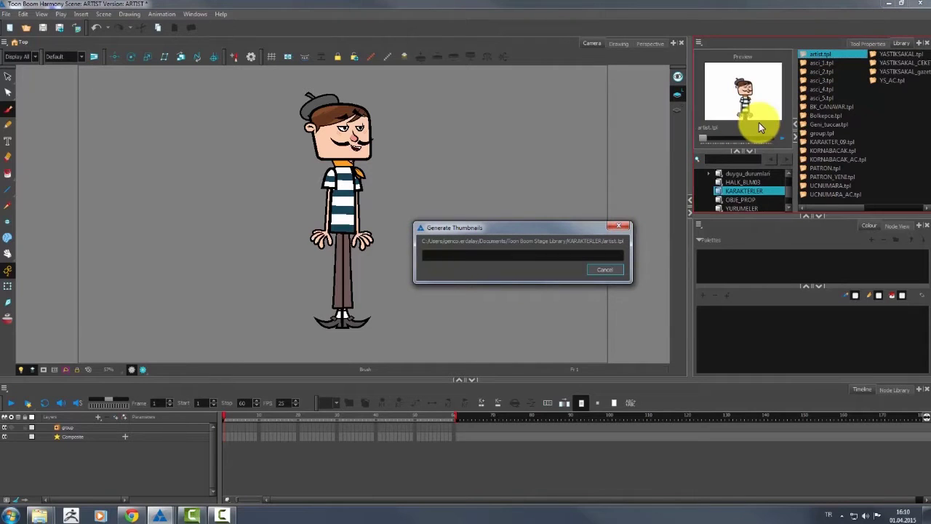
{"action": "left_click", "coordinate": [784, 138]}
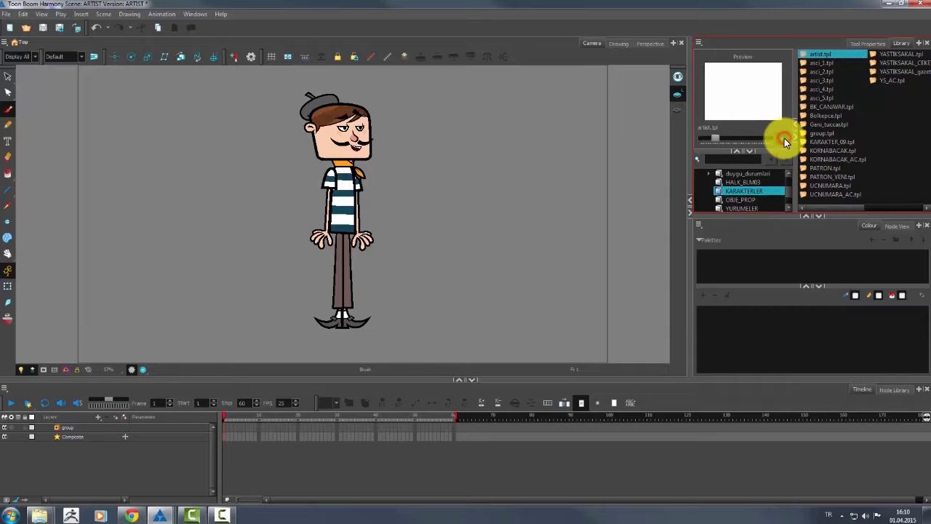
{"action": "left_click_drag", "start_coordinate": [224, 416], "coordinate": [200, 427]}
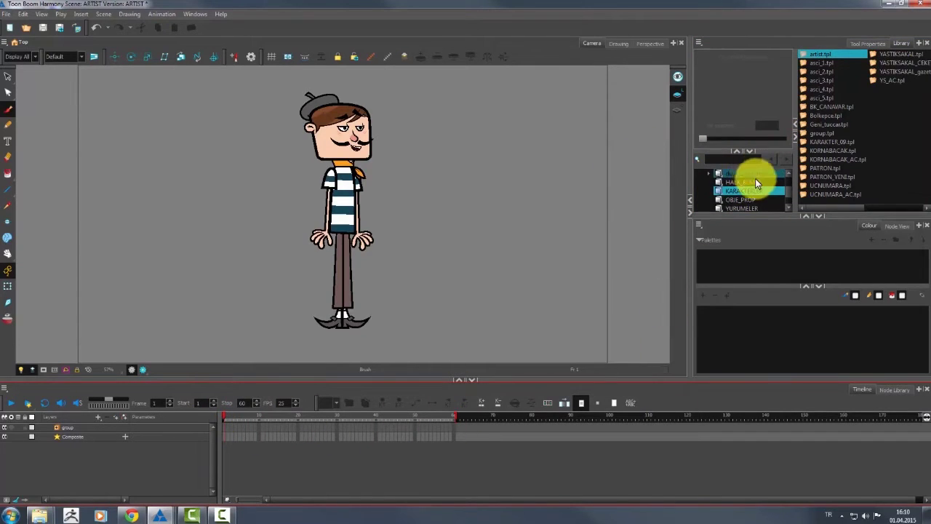
{"action": "left_click", "coordinate": [831, 52]}
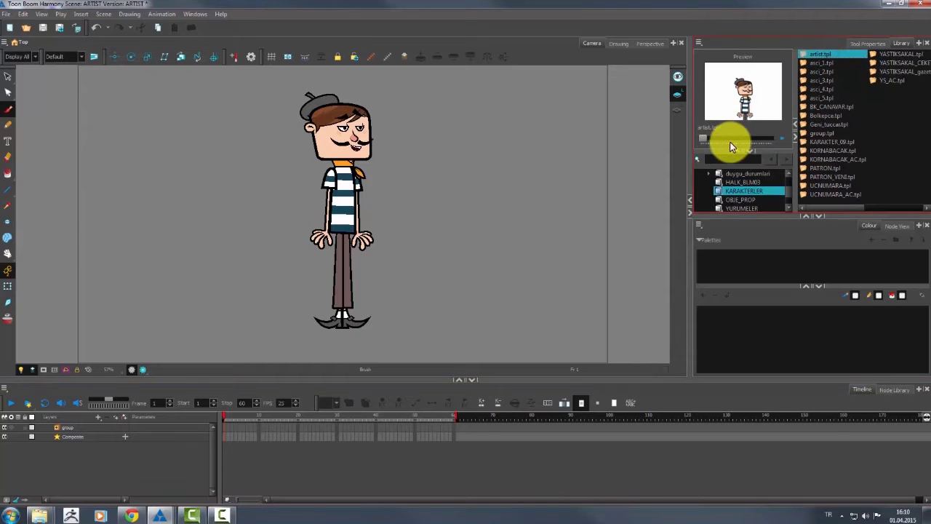
Step: Open the cut-out_tutorial scene from the Tutorial folder's cut-out_tutorial directory
{"action": "left_click", "coordinate": [5, 16]}
{"action": "left_click", "coordinate": [15, 34]}
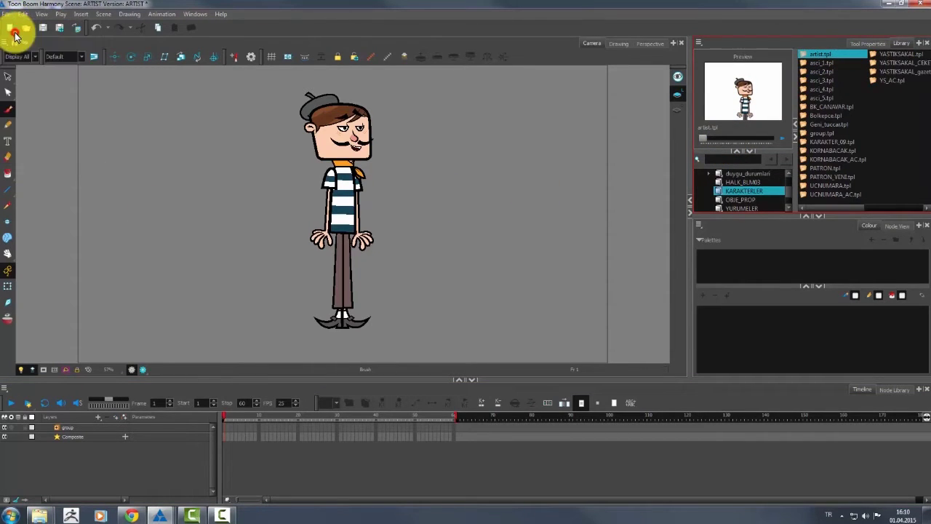
{"action": "left_click", "coordinate": [15, 33]}
{"action": "left_click", "coordinate": [496, 270]}
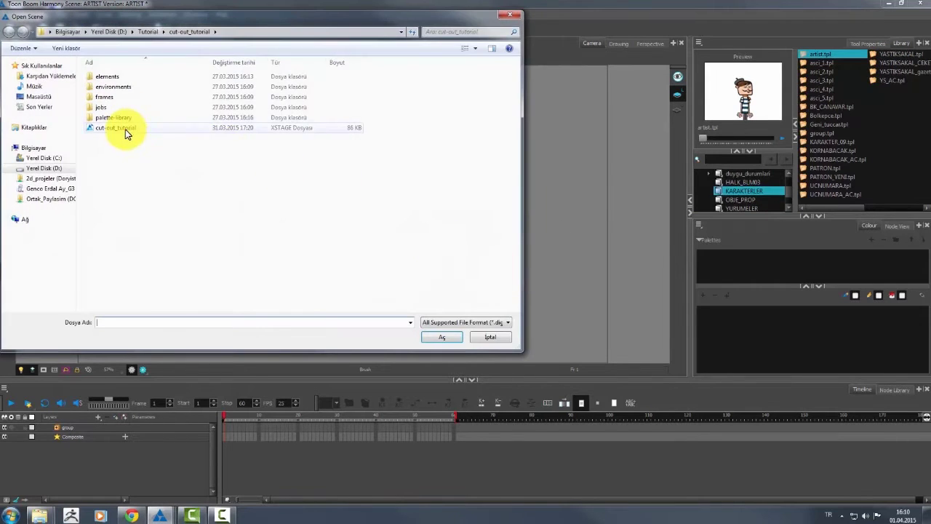
{"action": "double_click", "coordinate": [125, 129]}
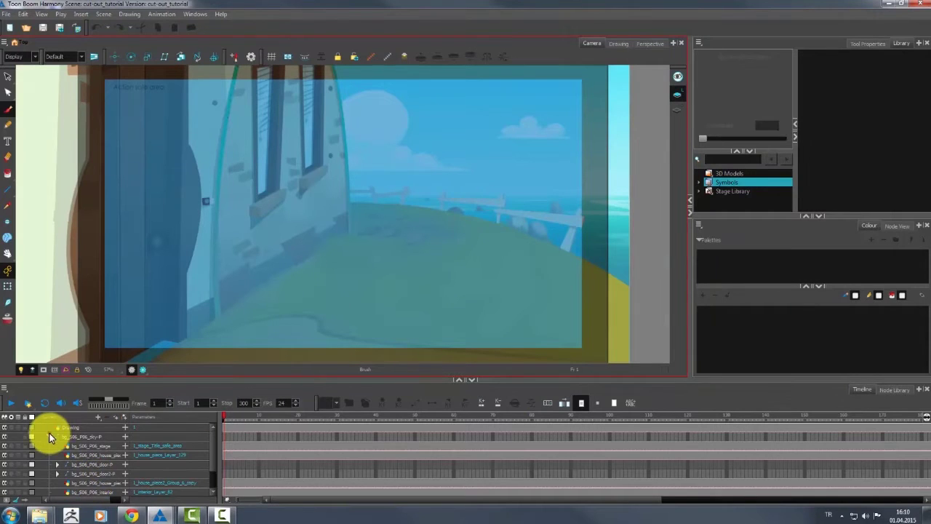
Step: Collapse the bg_S06_P06_sky-P background layer and open the KARAKTERLER folder of the Stage Library
{"action": "left_click", "coordinate": [58, 436]}
{"action": "left_click", "coordinate": [49, 436]}
{"action": "left_click", "coordinate": [736, 190]}
{"action": "right_click", "coordinate": [736, 190]}
{"action": "left_click", "coordinate": [761, 197]}
{"action": "left_click", "coordinate": [698, 190]}
{"action": "scroll", "coordinate": [746, 189], "scroll_direction": "down", "scroll_amount": 2}
{"action": "left_click", "coordinate": [749, 175]}
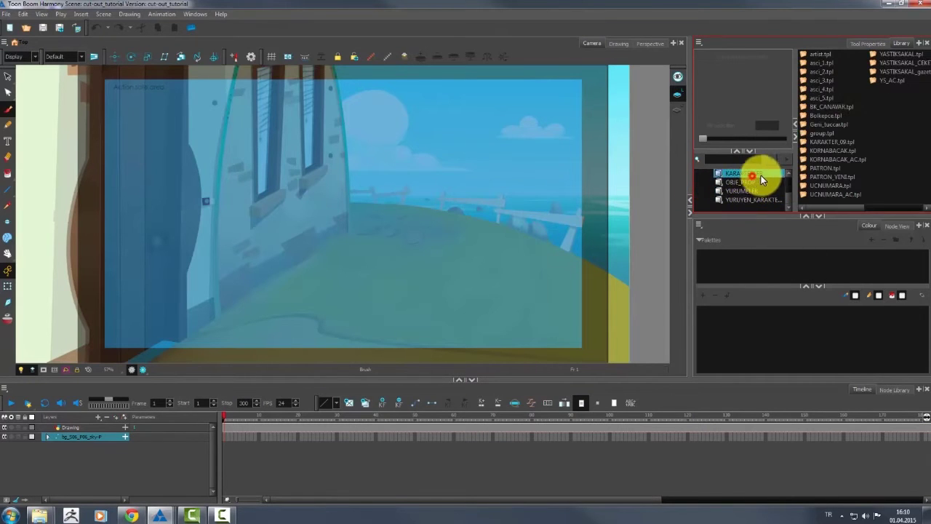
Step: Place the artist.tpl template into the house background scene and select its group layer
{"action": "left_click", "coordinate": [824, 54]}
{"action": "left_click_drag", "start_coordinate": [817, 57], "coordinate": [344, 190]}
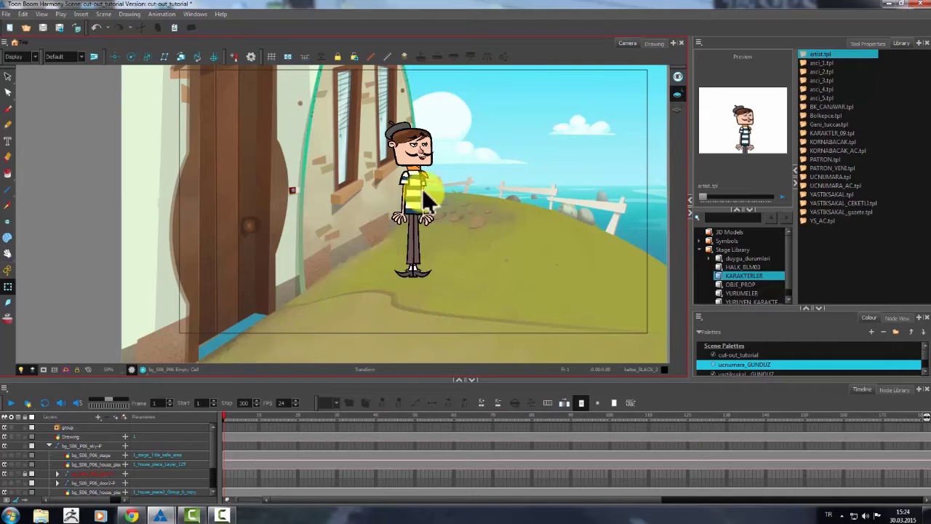
{"action": "scroll", "coordinate": [395, 193], "scroll_direction": "up", "scroll_amount": 1}
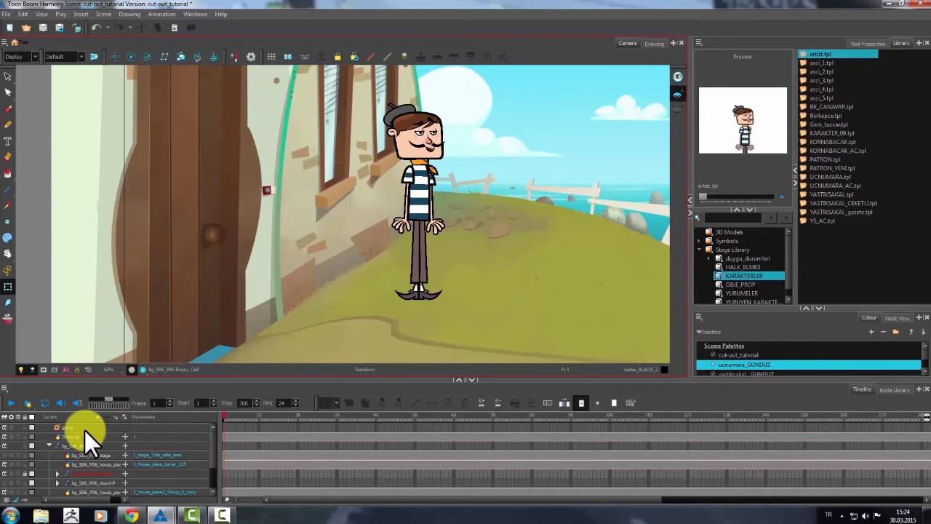
{"action": "left_click", "coordinate": [84, 430]}
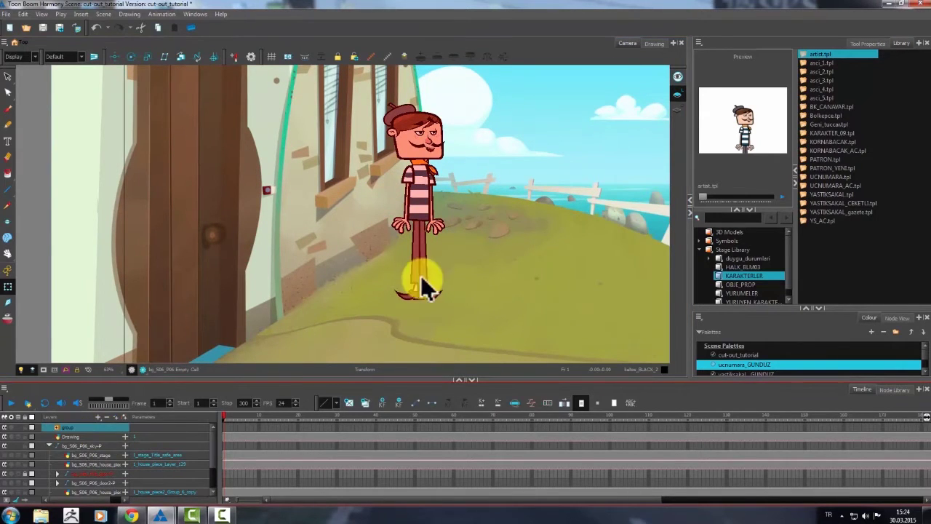
{"action": "scroll", "coordinate": [497, 216], "scroll_direction": "down", "scroll_amount": 1}
{"action": "scroll", "coordinate": [497, 220], "scroll_direction": "up", "scroll_amount": 1}
{"action": "left_click_drag", "start_coordinate": [497, 220], "coordinate": [491, 242]}
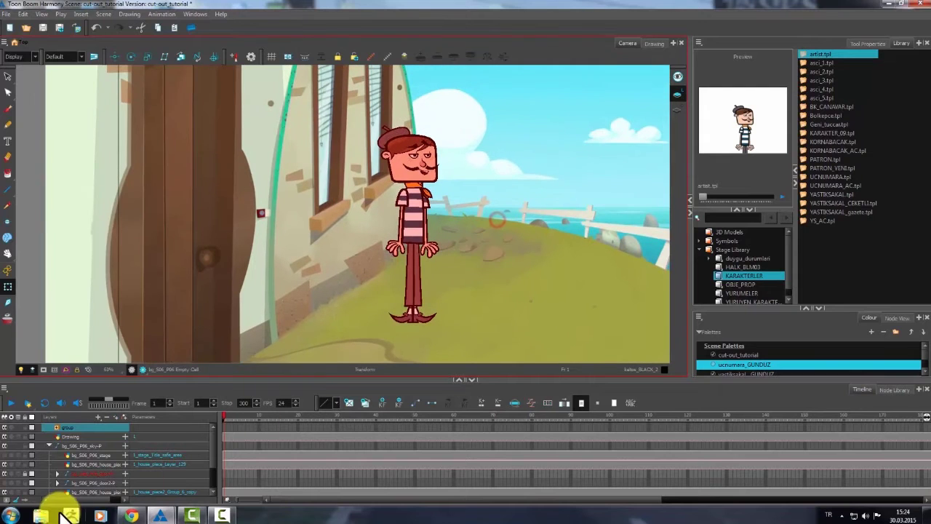
Step: Using the UPPER_BODY layer inside the group, move the character down beside the house wall and scale it up
{"action": "left_click", "coordinate": [49, 445]}
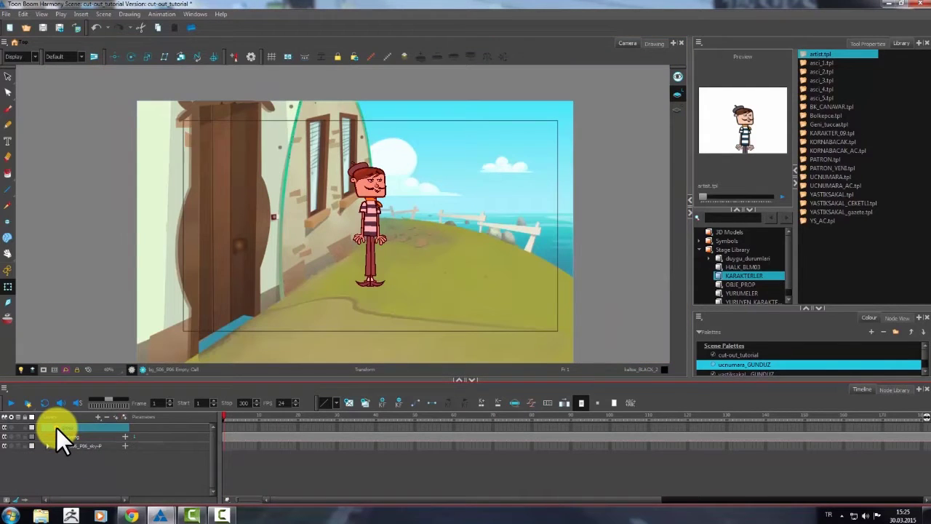
{"action": "left_click", "coordinate": [56, 428]}
{"action": "left_click", "coordinate": [226, 435]}
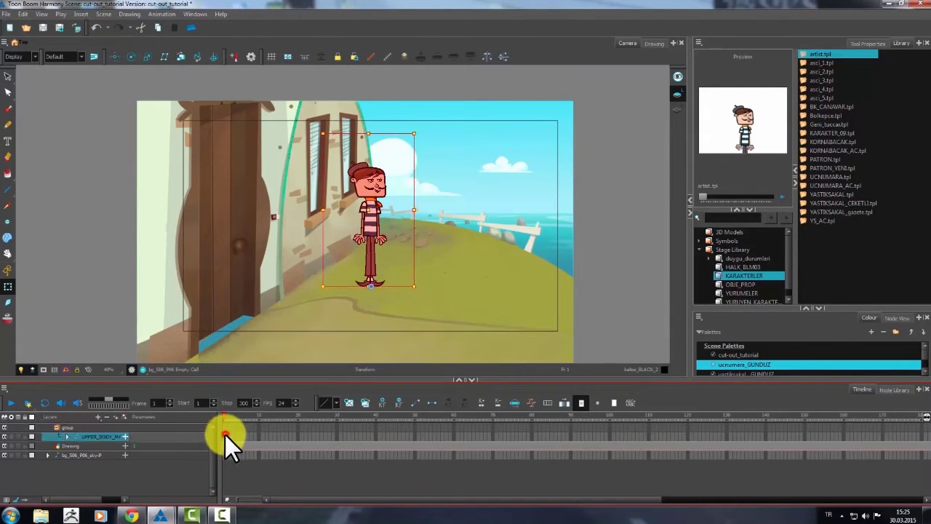
{"action": "left_click_drag", "start_coordinate": [372, 212], "coordinate": [339, 236]}
{"action": "key", "text": "2"}
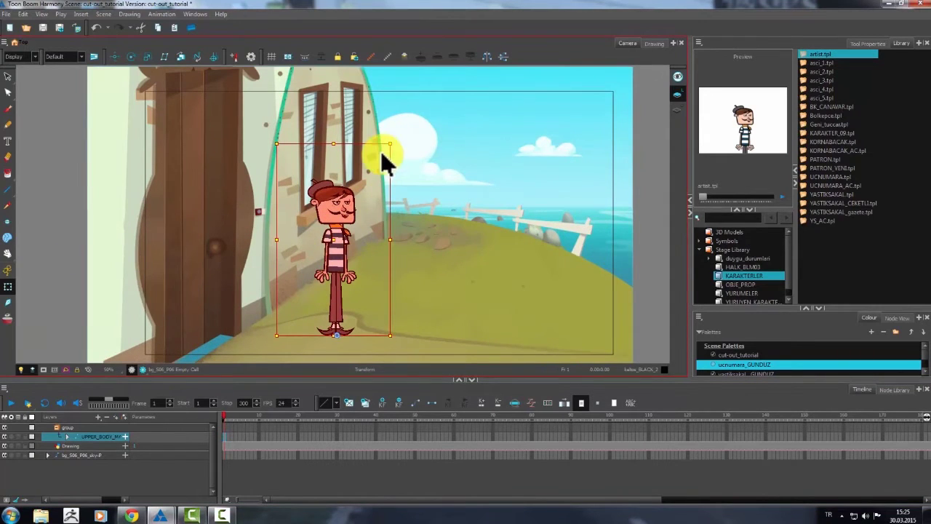
{"action": "left_click_drag", "start_coordinate": [390, 143], "coordinate": [456, 99]}
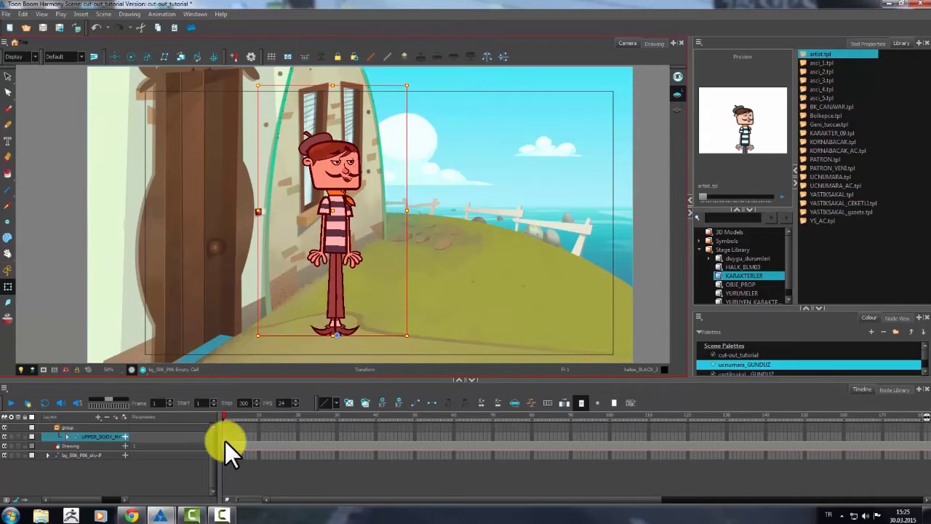
Step: Move the character with the Transform tool so it stands in front of the wooden door
{"action": "scroll", "coordinate": [333, 214], "scroll_direction": "up", "scroll_amount": 1}
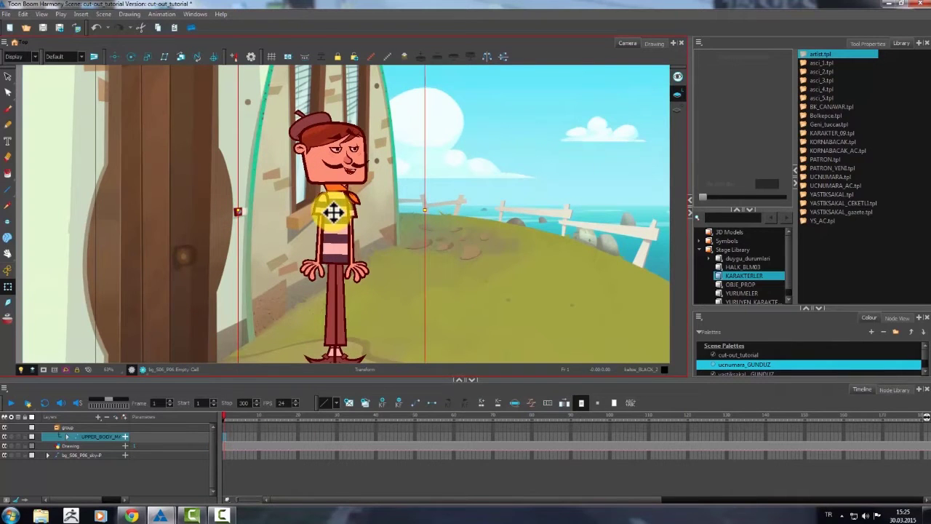
{"action": "scroll", "coordinate": [333, 212], "scroll_direction": "down", "scroll_amount": 2}
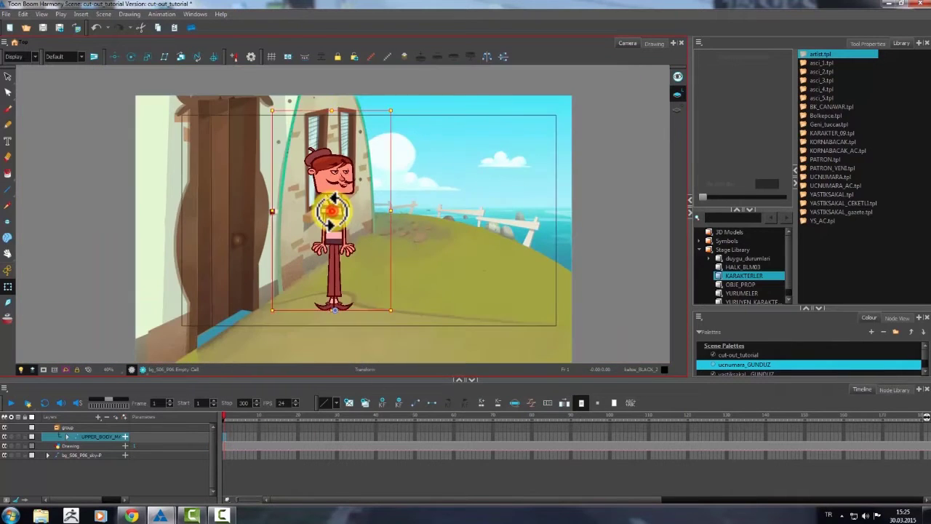
{"action": "left_click_drag", "start_coordinate": [333, 211], "coordinate": [380, 208]}
{"action": "scroll", "coordinate": [381, 208], "scroll_direction": "up", "scroll_amount": 1}
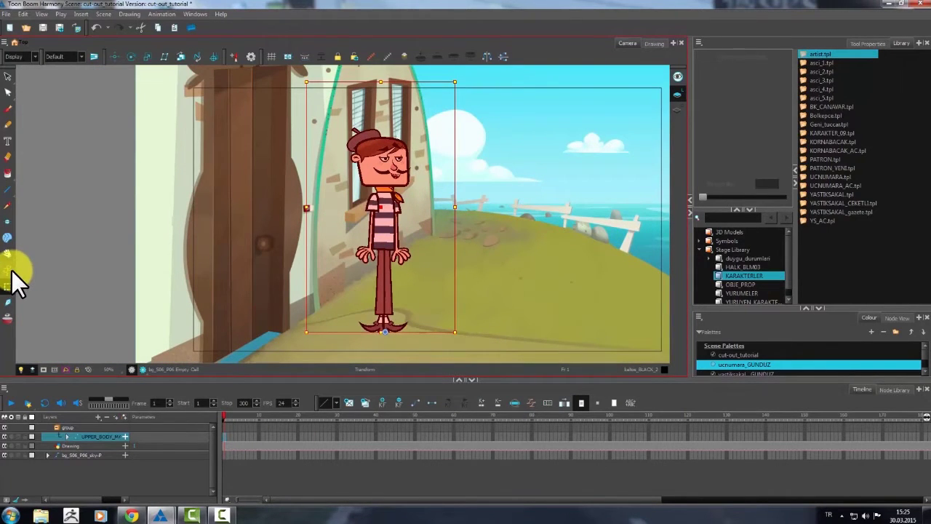
{"action": "left_click", "coordinate": [8, 285]}
{"action": "left_click_drag", "start_coordinate": [378, 209], "coordinate": [231, 216]}
Step: Turn on Animate mode and shift the character on frame 1 to the door's left edge
{"action": "left_click", "coordinate": [230, 430]}
{"action": "left_click", "coordinate": [226, 435]}
{"action": "left_click", "coordinate": [6, 269]}
{"action": "left_click_drag", "start_coordinate": [263, 232], "coordinate": [292, 213]}
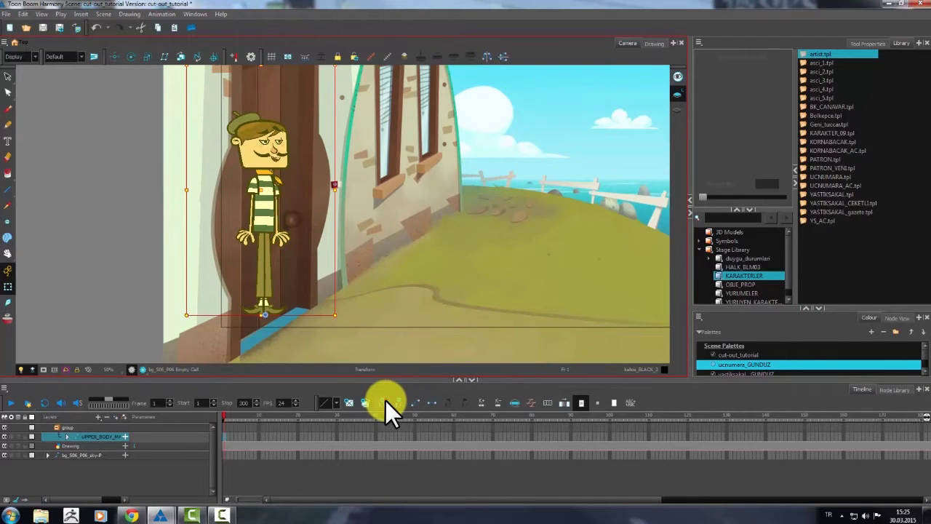
{"action": "left_click_drag", "start_coordinate": [261, 192], "coordinate": [242, 192]}
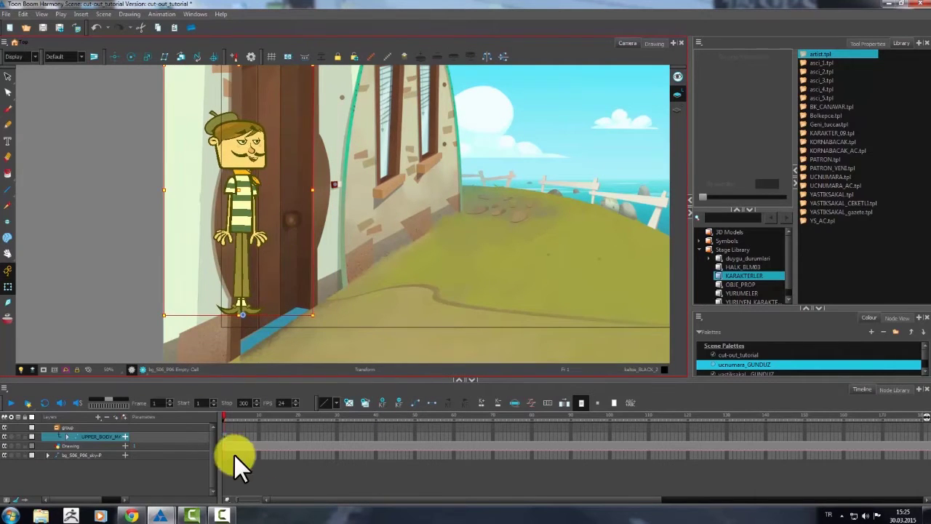
Step: Shorten the scene to 130 frames and extend the character group's exposure to frame 130
{"action": "left_click", "coordinate": [228, 436]}
{"action": "left_click_drag", "start_coordinate": [640, 500], "coordinate": [814, 501]}
{"action": "left_click_drag", "start_coordinate": [640, 501], "coordinate": [810, 505]}
{"action": "mouse_move", "coordinate": [613, 404]}
{"action": "left_mouse_down"}
{"action": "mouse_move", "coordinate": [437, 423]}
{"action": "mouse_move", "coordinate": [146, 420]}
{"action": "mouse_move", "coordinate": [476, 429]}
{"action": "left_mouse_up"}
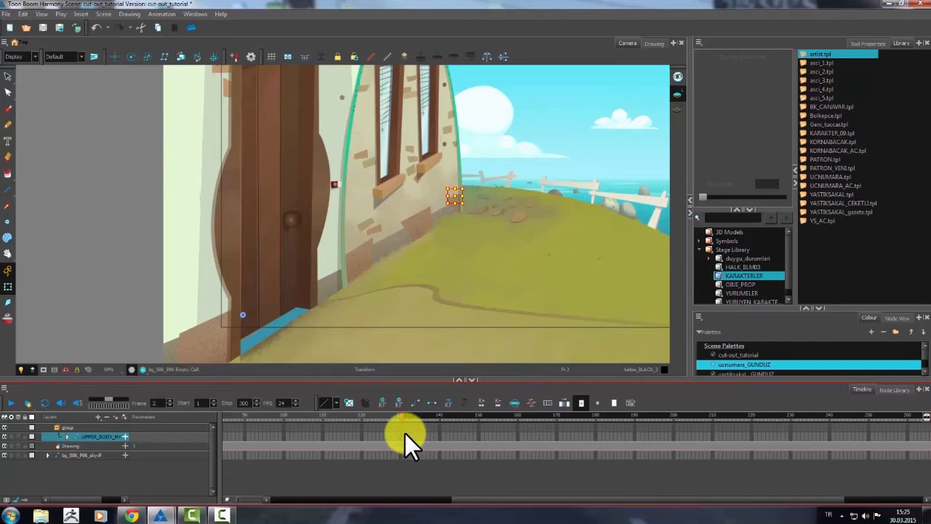
{"action": "left_click_drag", "start_coordinate": [405, 434], "coordinate": [403, 431]}
{"action": "left_click", "coordinate": [718, 427]}
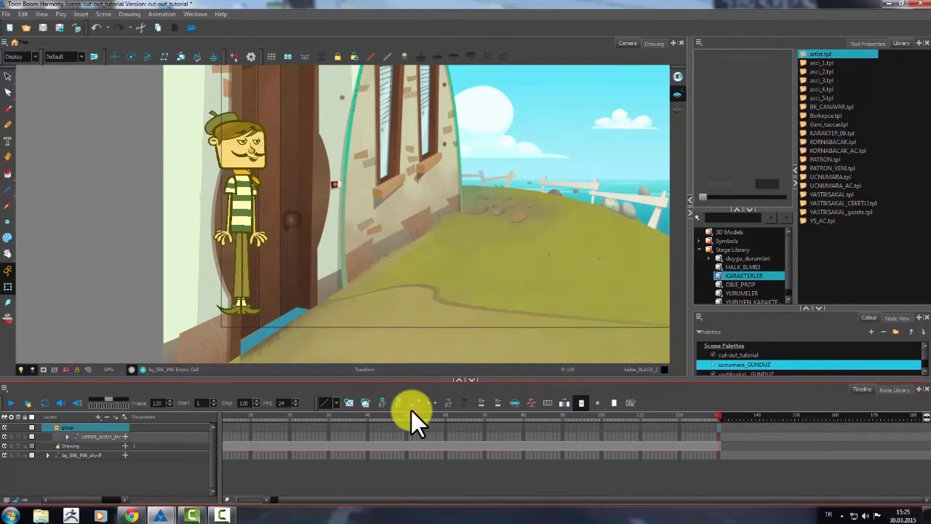
{"action": "left_click_drag", "start_coordinate": [669, 418], "coordinate": [0, 417]}
Step: Add keyframes to the group's UPPER_BODY layer on frames 2 and 3
{"action": "left_click", "coordinate": [82, 287]}
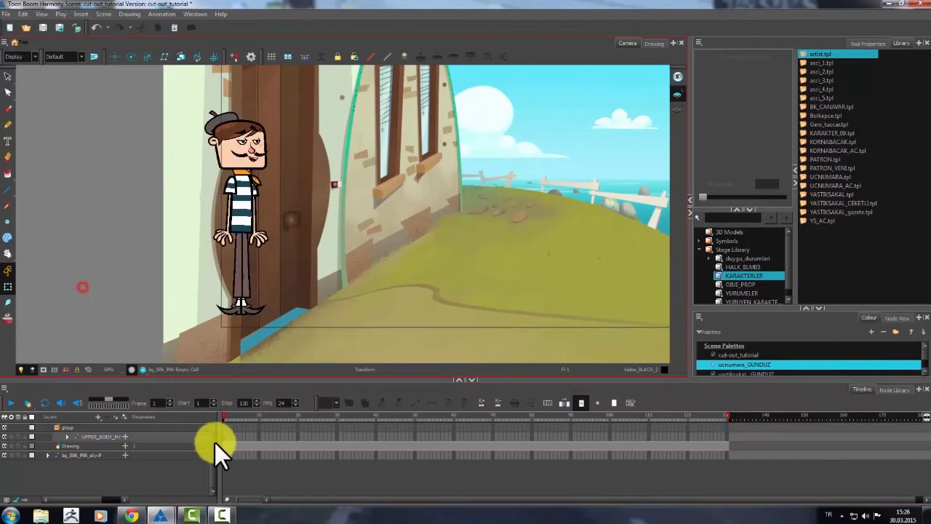
{"action": "left_click", "coordinate": [56, 427]}
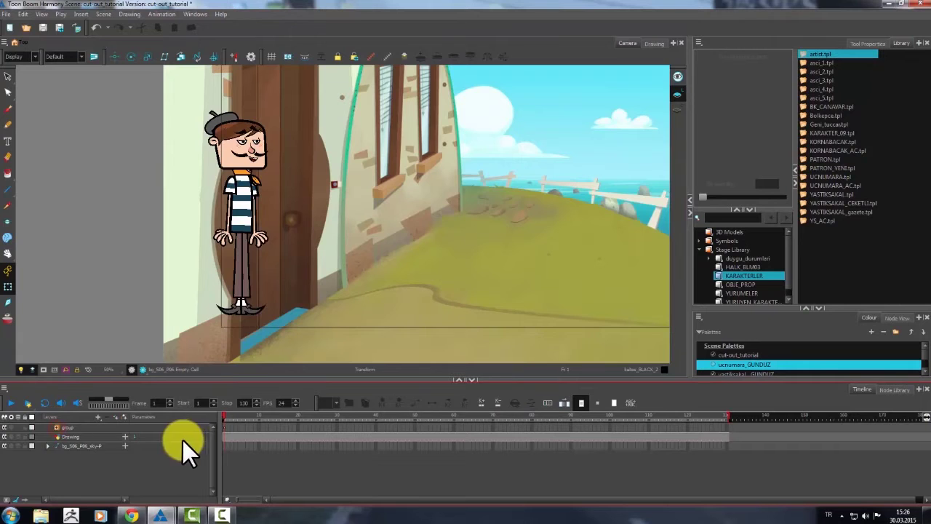
{"action": "left_click", "coordinate": [56, 427]}
{"action": "left_click", "coordinate": [227, 436]}
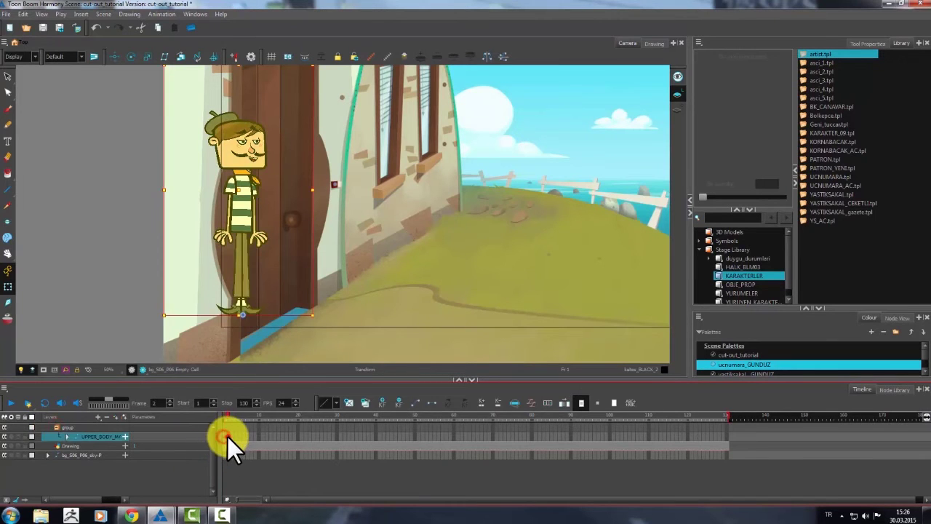
{"action": "scroll", "coordinate": [308, 193], "scroll_direction": "up", "scroll_amount": 1}
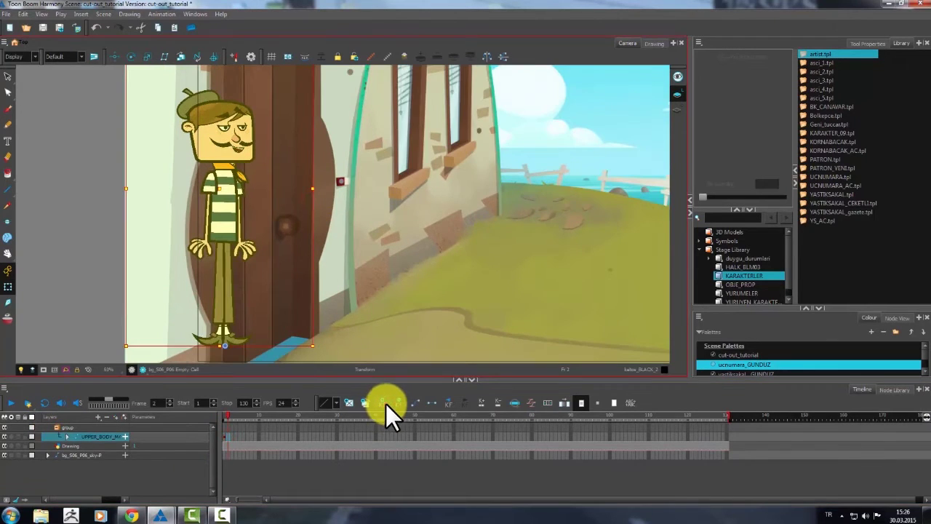
{"action": "left_click", "coordinate": [230, 437]}
{"action": "left_click", "coordinate": [366, 403]}
{"action": "left_click_drag", "start_coordinate": [238, 215], "coordinate": [284, 217]}
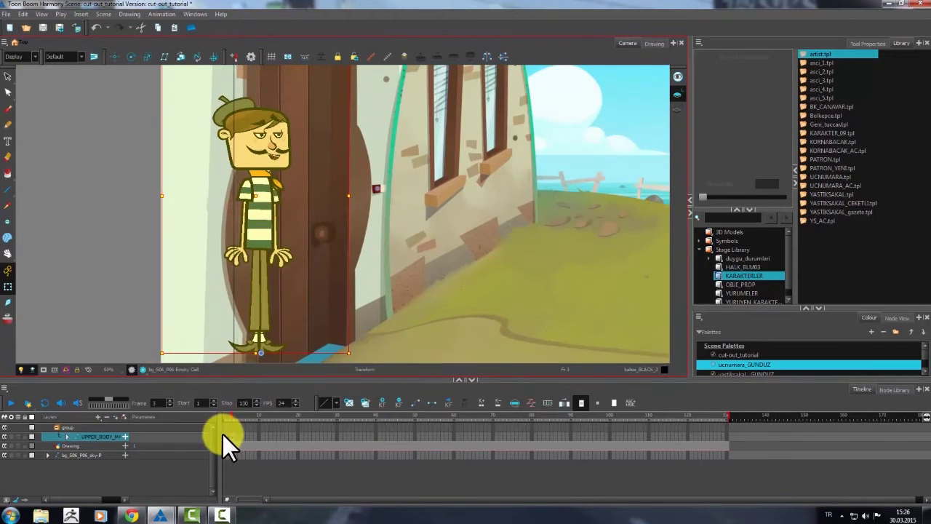
Step: Check the character's keyframed position on frames 1 to 3 of the UPPER_BODY layer
{"action": "left_click", "coordinate": [228, 438]}
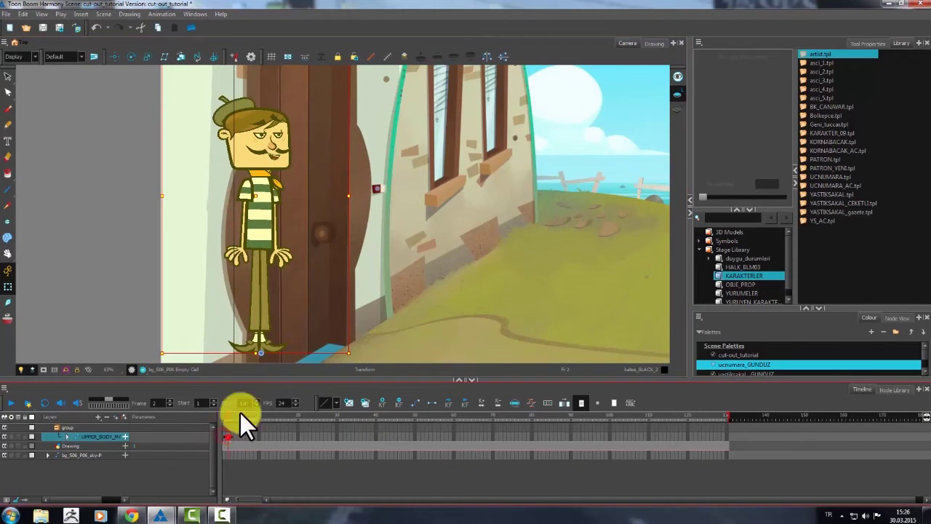
{"action": "scroll", "coordinate": [290, 278], "scroll_direction": "down", "scroll_amount": 1}
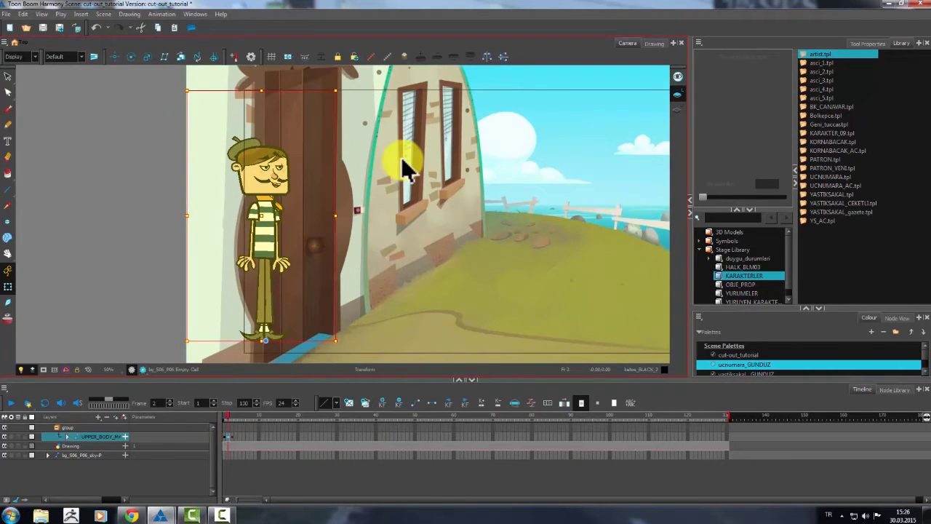
{"action": "left_click", "coordinate": [373, 187]}
{"action": "left_click", "coordinate": [366, 192]}
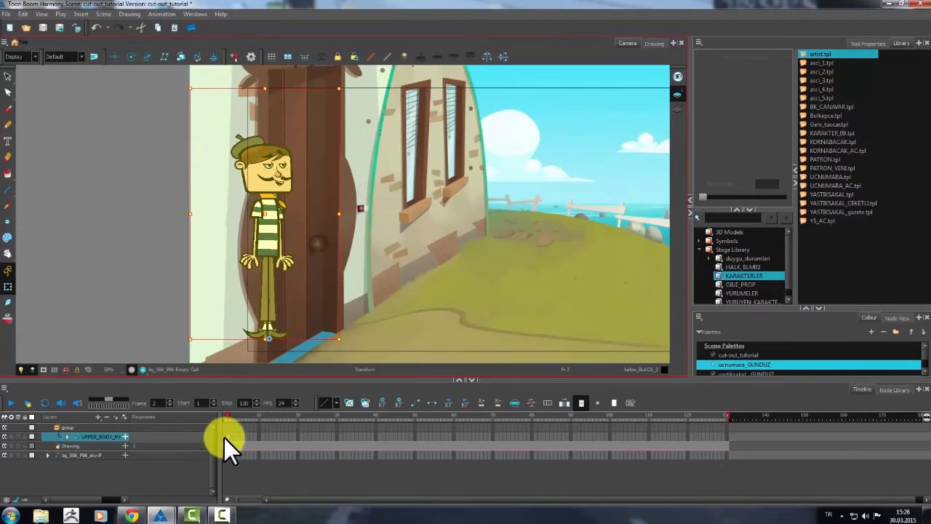
{"action": "left_click", "coordinate": [224, 437]}
{"action": "left_click_drag", "start_coordinate": [227, 437], "coordinate": [232, 437]}
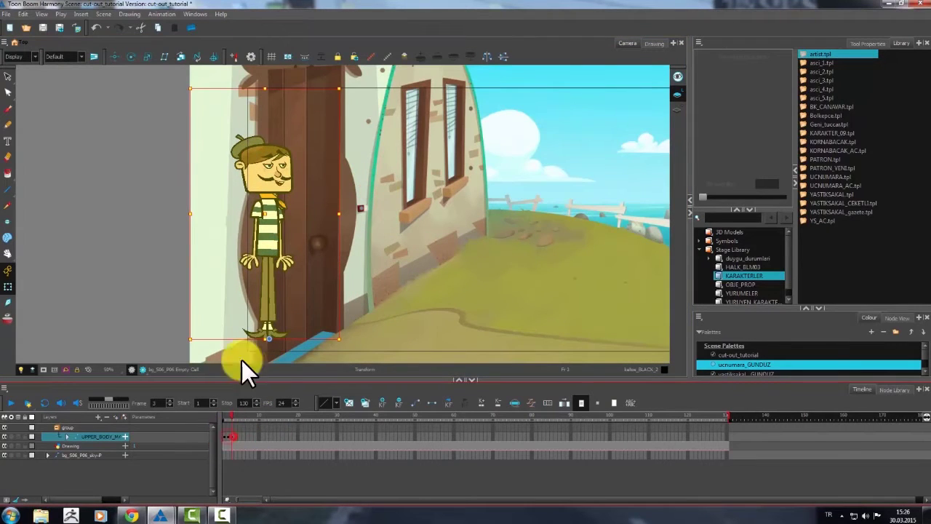
{"action": "scroll", "coordinate": [289, 240], "scroll_direction": "down", "scroll_amount": 1}
{"action": "scroll", "coordinate": [289, 238], "scroll_direction": "up", "scroll_amount": 1}
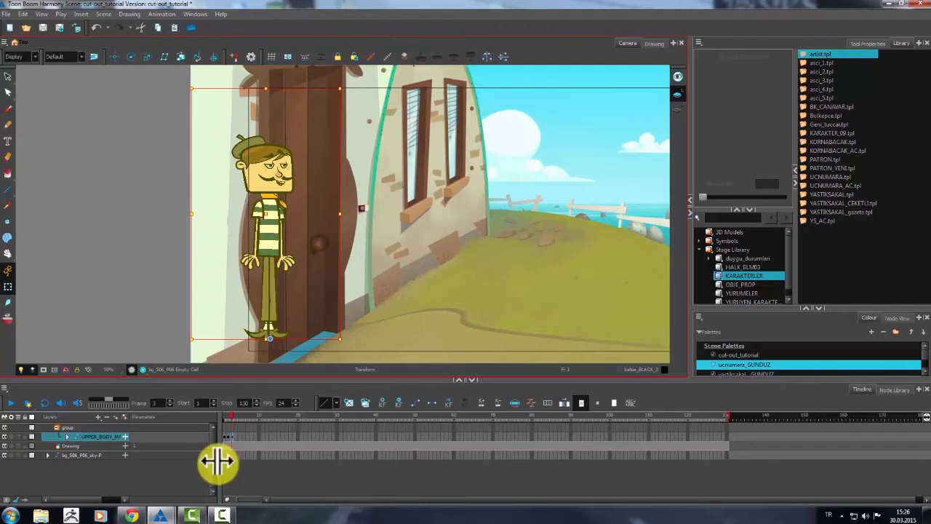
Step: Rotate the whole character clockwise on frame 3 of the UPPER_BODY layer so it leans toward the windows
{"action": "left_click", "coordinate": [226, 437]}
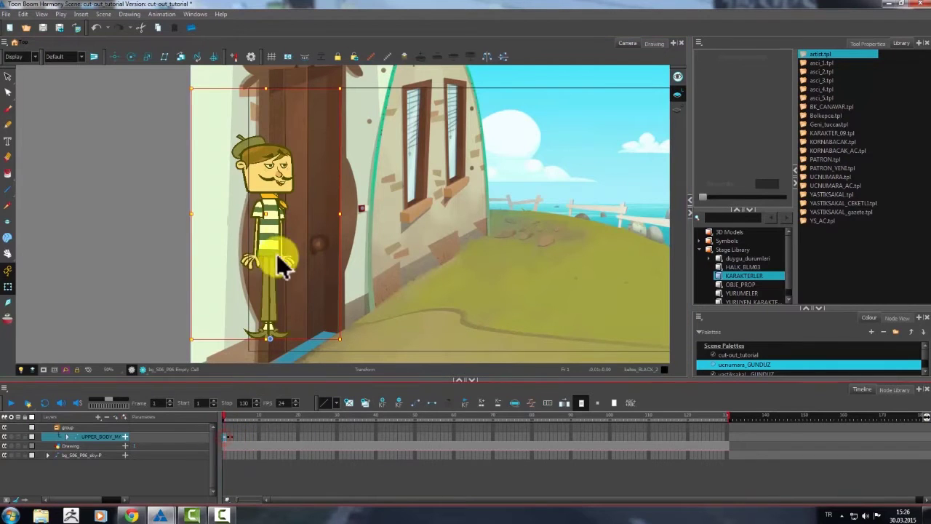
{"action": "key", "text": "comma"}
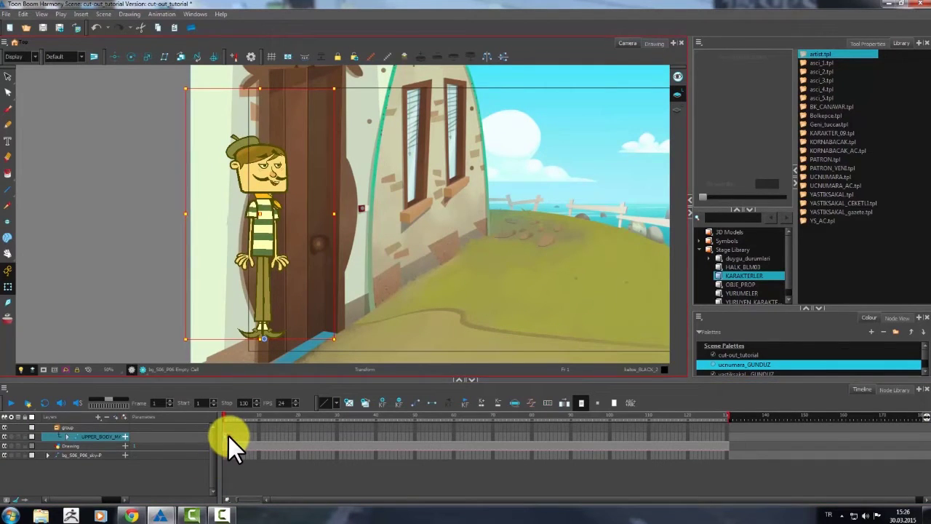
{"action": "left_click", "coordinate": [228, 435]}
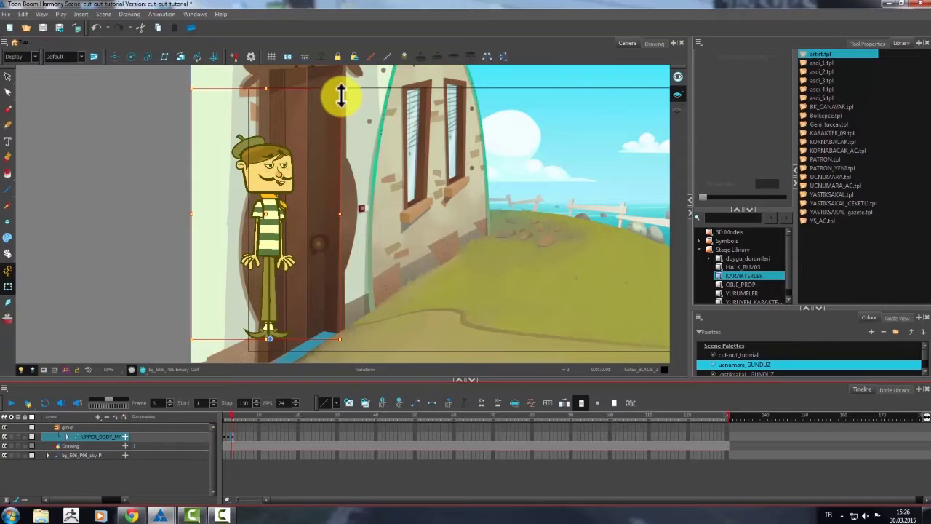
{"action": "left_click_drag", "start_coordinate": [339, 80], "coordinate": [398, 115]}
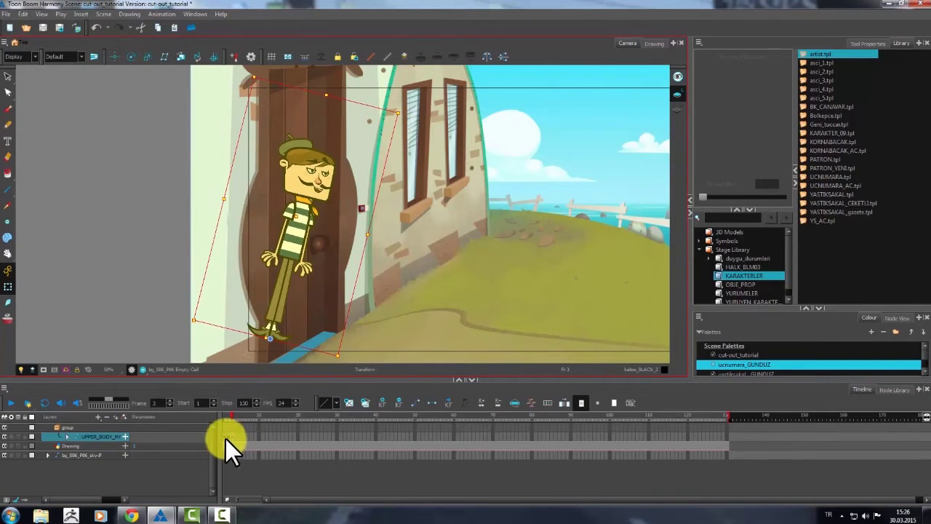
Step: Turn on onion skinning and rotate the character's upper body slightly clockwise from the waist on frame 2
{"action": "left_click", "coordinate": [227, 437]}
{"action": "left_click", "coordinate": [8, 318]}
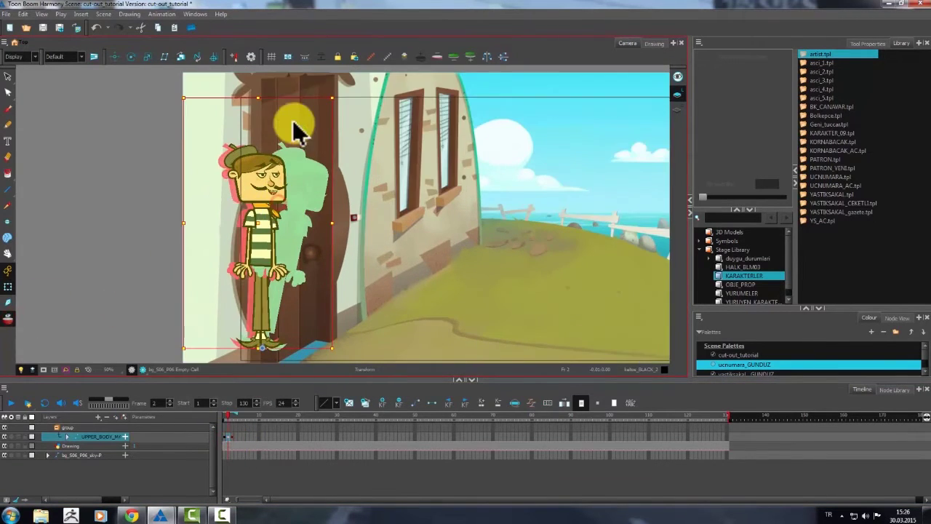
{"action": "left_click", "coordinate": [113, 194]}
{"action": "left_click", "coordinate": [263, 248]}
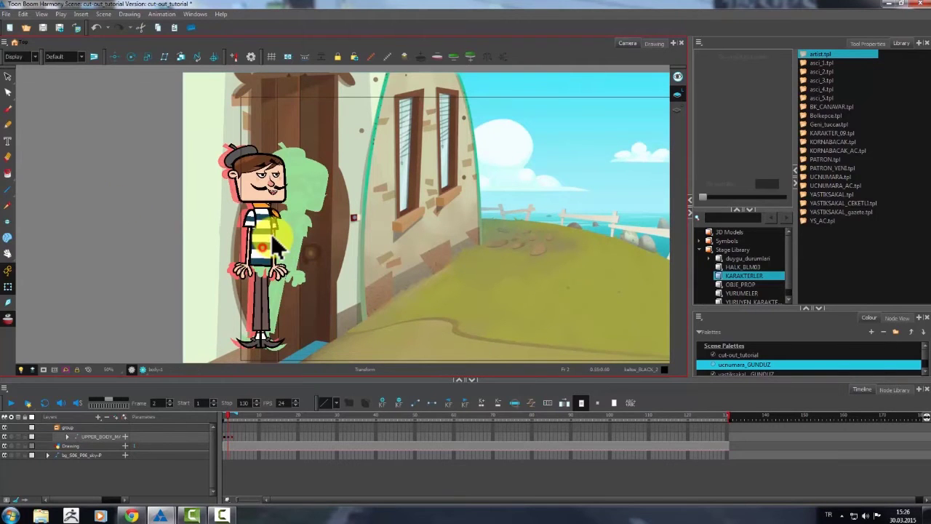
{"action": "left_click", "coordinate": [271, 233]}
{"action": "scroll", "coordinate": [266, 121], "scroll_direction": "up", "scroll_amount": 1}
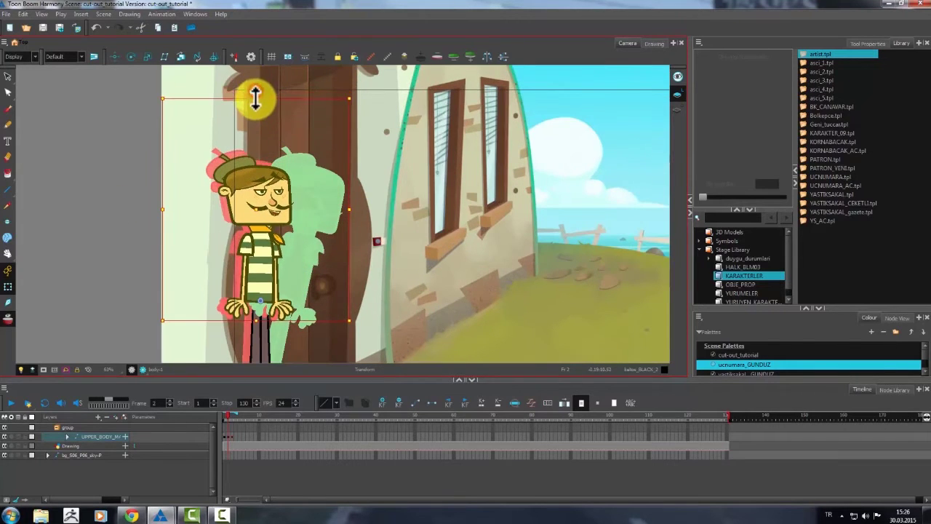
{"action": "left_click_drag", "start_coordinate": [352, 95], "coordinate": [386, 119]}
Step: Examine the leaning character on frame 3 by zooming and rotating the camera view, and reset the view's rotation
{"action": "scroll", "coordinate": [312, 227], "scroll_direction": "up", "scroll_amount": 1}
{"action": "left_click_drag", "start_coordinate": [473, 204], "coordinate": [486, 192]}
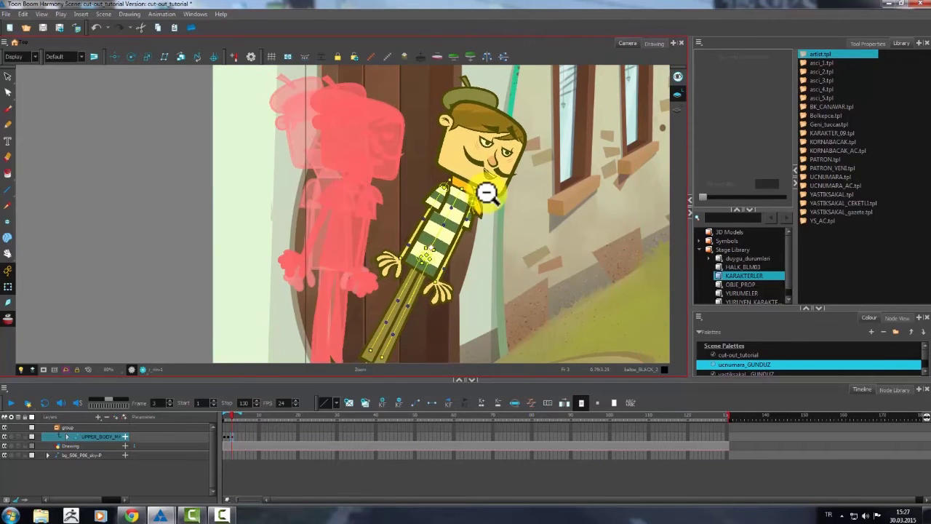
{"action": "scroll", "coordinate": [487, 192], "scroll_direction": "down", "scroll_amount": 1}
{"action": "left_click_drag", "start_coordinate": [546, 235], "coordinate": [475, 163]}
{"action": "scroll", "coordinate": [473, 165], "scroll_direction": "up", "scroll_amount": 1}
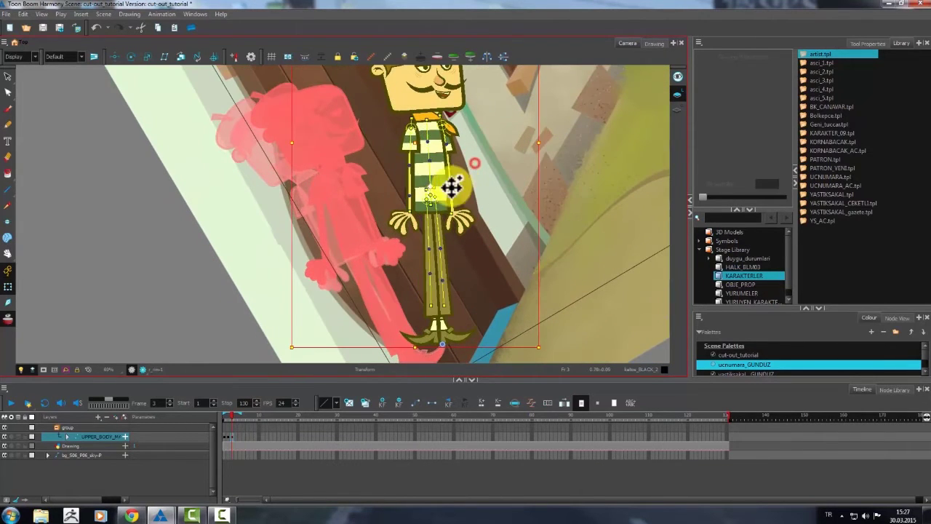
{"action": "left_click_drag", "start_coordinate": [413, 148], "coordinate": [362, 165]}
{"action": "scroll", "coordinate": [362, 165], "scroll_direction": "down", "scroll_amount": 3}
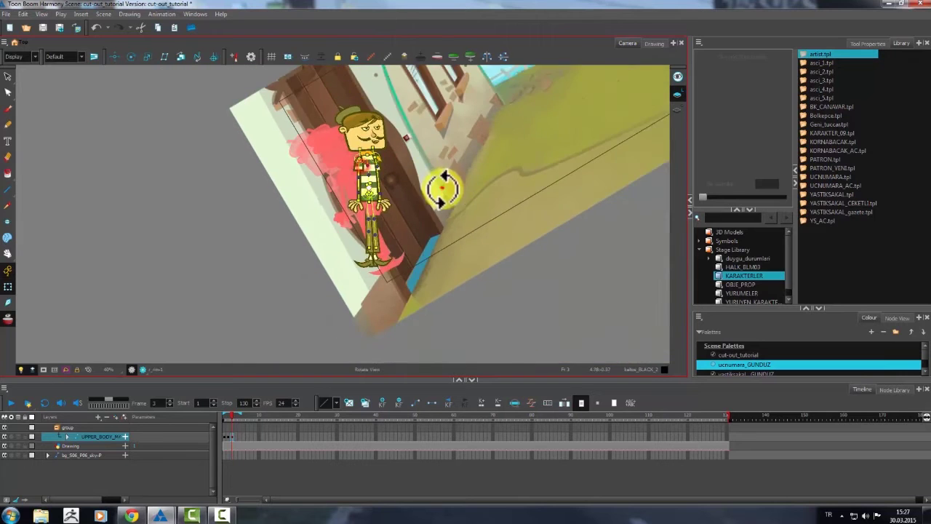
{"action": "left_click_drag", "start_coordinate": [442, 188], "coordinate": [430, 250]}
{"action": "left_click_drag", "start_coordinate": [499, 69], "coordinate": [493, 112]}
{"action": "key", "text": "shift+x"}
{"action": "key", "text": "alt+z"}
{"action": "left_click", "coordinate": [489, 104]}
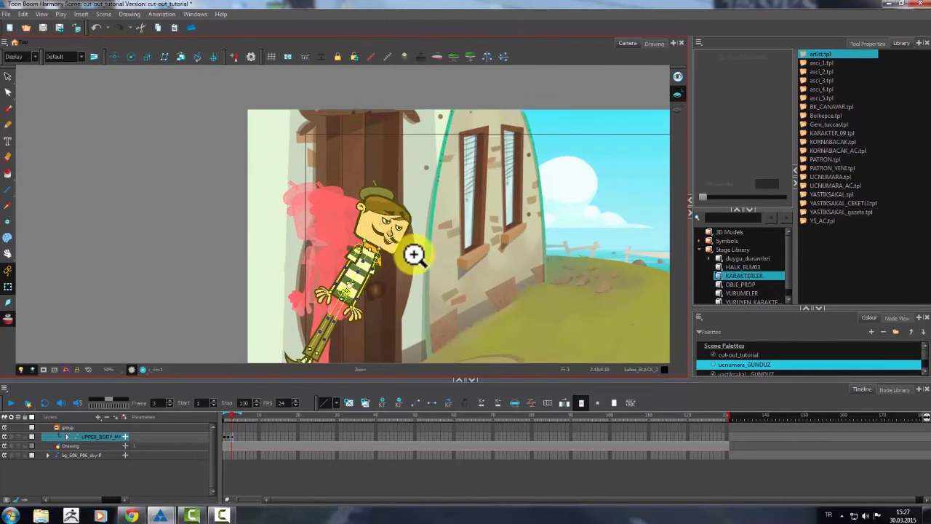
Step: Raise the character's window-side arm on frame 3 and curve it upward with its deformation handles
{"action": "left_click", "coordinate": [414, 255]}
{"action": "left_click_drag", "start_coordinate": [398, 272], "coordinate": [496, 156]}
{"action": "left_click_drag", "start_coordinate": [429, 141], "coordinate": [392, 174]}
{"action": "left_click_drag", "start_coordinate": [538, 200], "coordinate": [577, 95]}
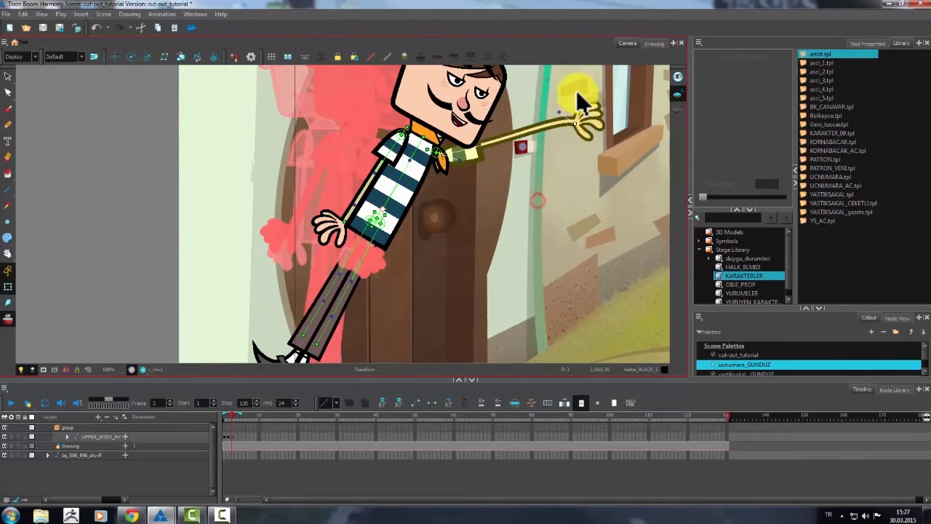
{"action": "left_click_drag", "start_coordinate": [476, 182], "coordinate": [507, 233]}
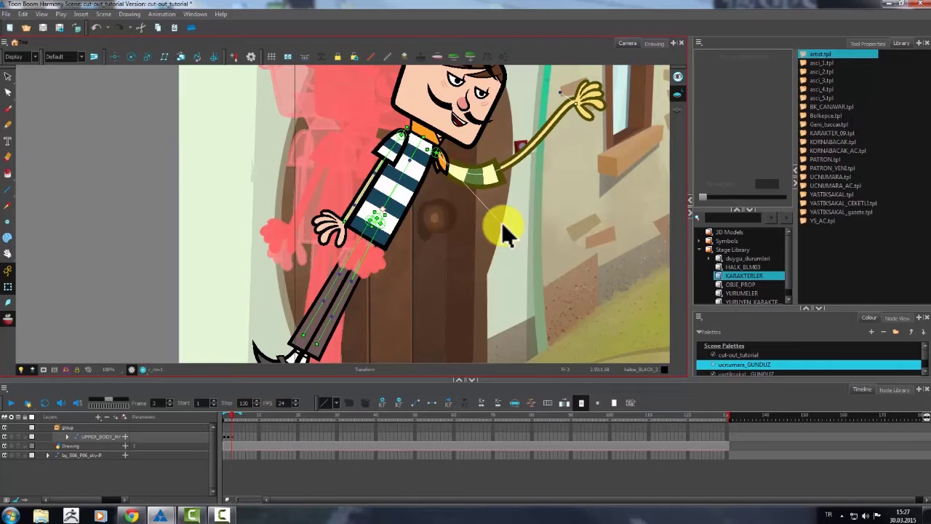
{"action": "left_click", "coordinate": [560, 94]}
{"action": "key", "text": "ctrl+z"}
{"action": "left_click_drag", "start_coordinate": [563, 95], "coordinate": [578, 201]}
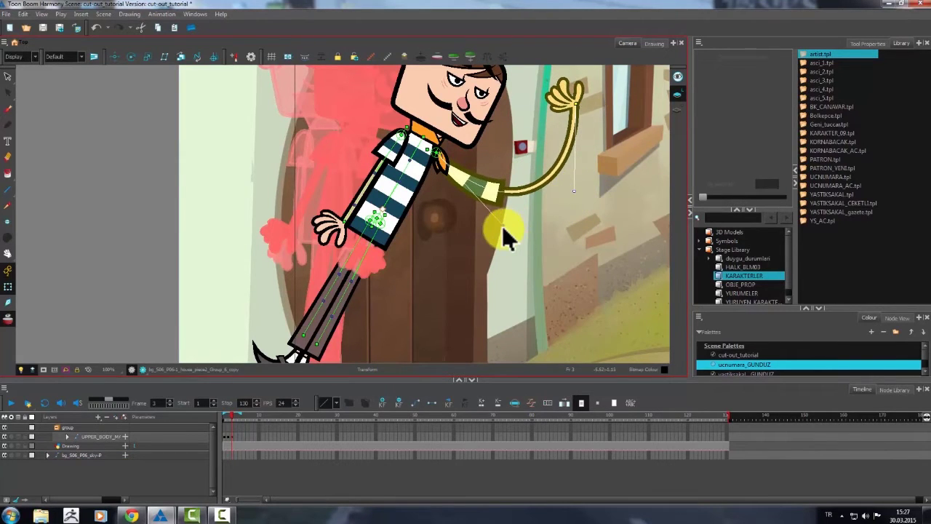
Step: Reattach the raised arm at the shoulder and bend it back so the hand reaches the side of the head
{"action": "left_click", "coordinate": [459, 179]}
{"action": "left_click_drag", "start_coordinate": [457, 179], "coordinate": [445, 157]}
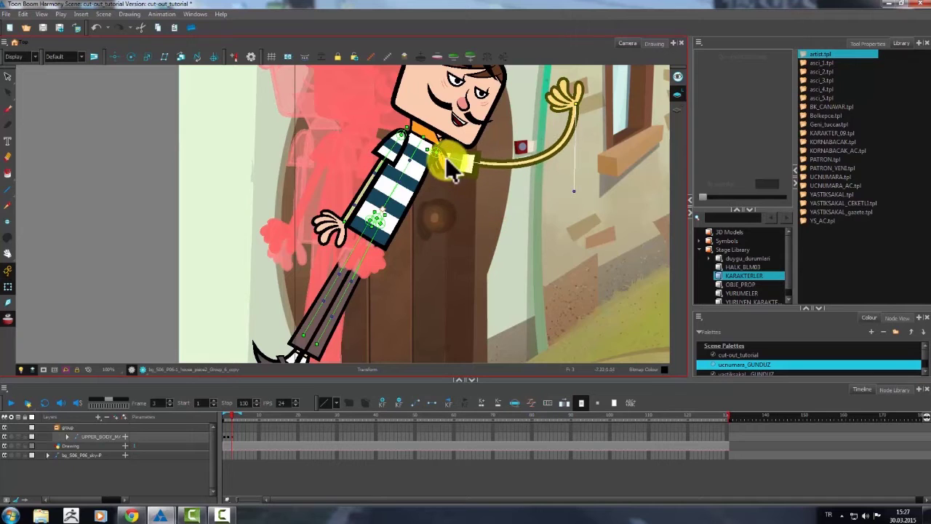
{"action": "scroll", "coordinate": [564, 171], "scroll_direction": "up", "scroll_amount": 1}
{"action": "left_click_drag", "start_coordinate": [568, 172], "coordinate": [508, 118]}
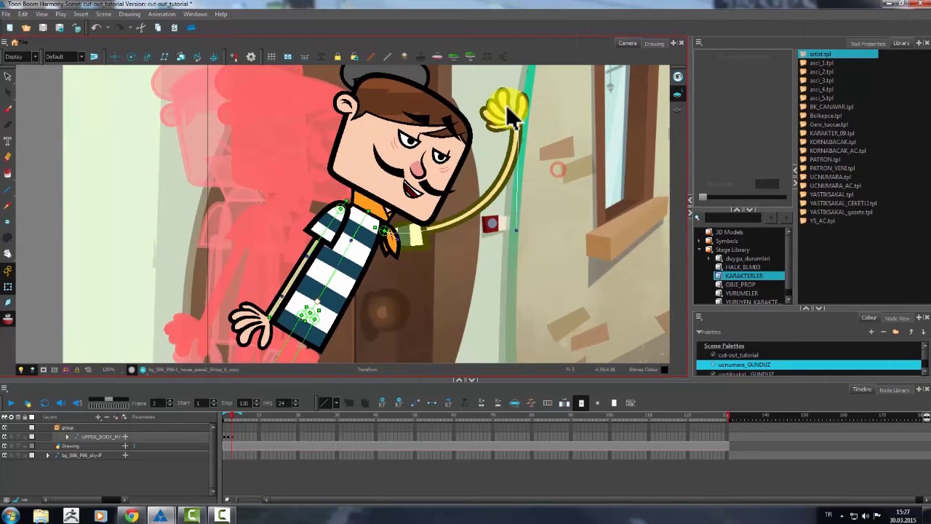
{"action": "left_click_drag", "start_coordinate": [507, 230], "coordinate": [567, 267]}
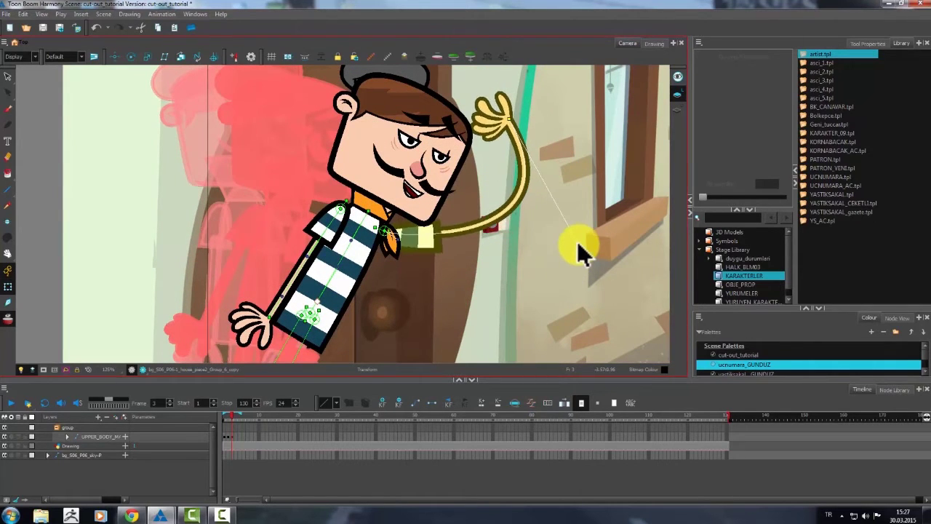
Step: Select the raised hand and swap its r_hand drawing to substitution 3
{"action": "left_click", "coordinate": [502, 134]}
{"action": "left_click", "coordinate": [753, 186]}
{"action": "left_click_drag", "start_coordinate": [719, 194], "coordinate": [760, 200]}
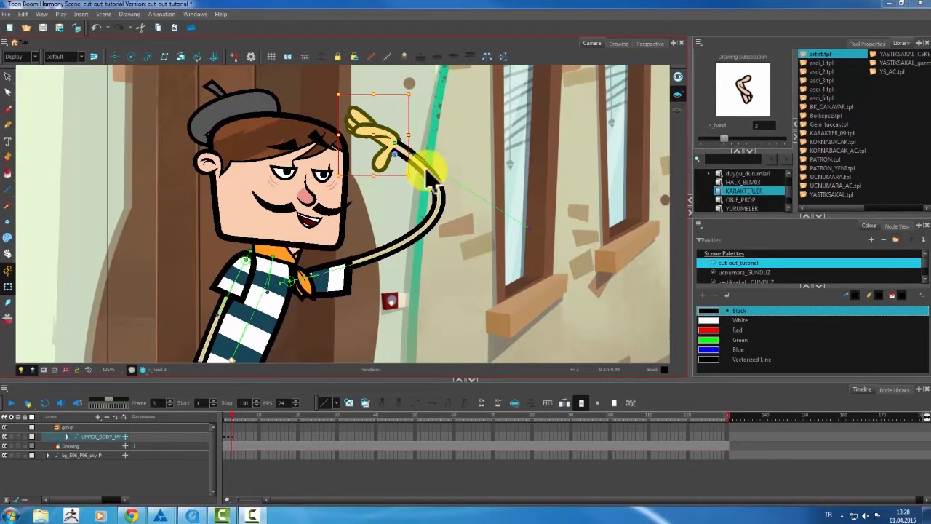
{"action": "left_click_drag", "start_coordinate": [426, 167], "coordinate": [381, 160]}
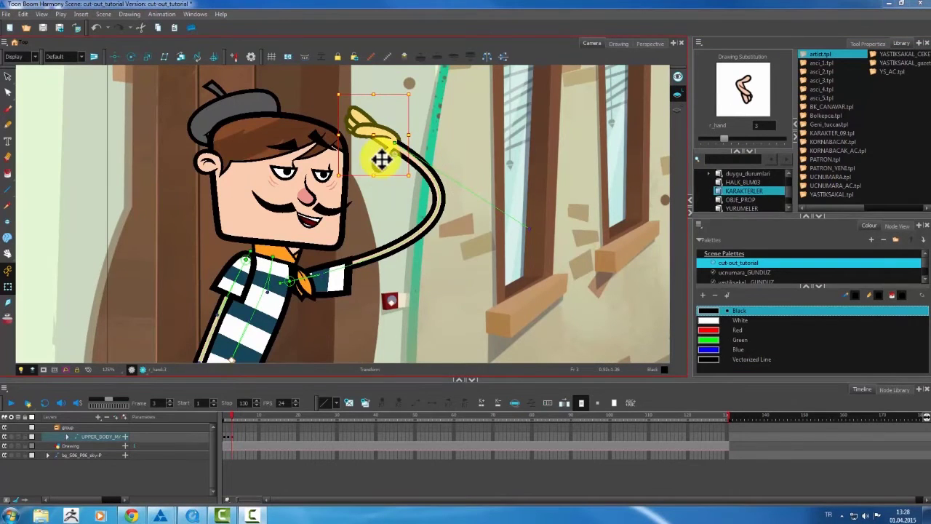
{"action": "left_click_drag", "start_coordinate": [730, 139], "coordinate": [720, 138]}
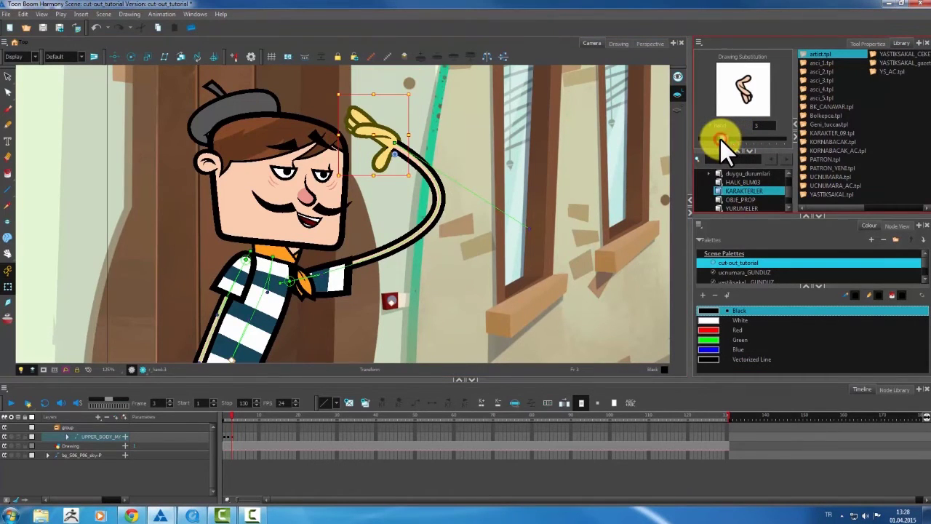
Step: Set the r_hand drawing substitution to 12 and create a new empty drawing for the hand
{"action": "left_click", "coordinate": [360, 402]}
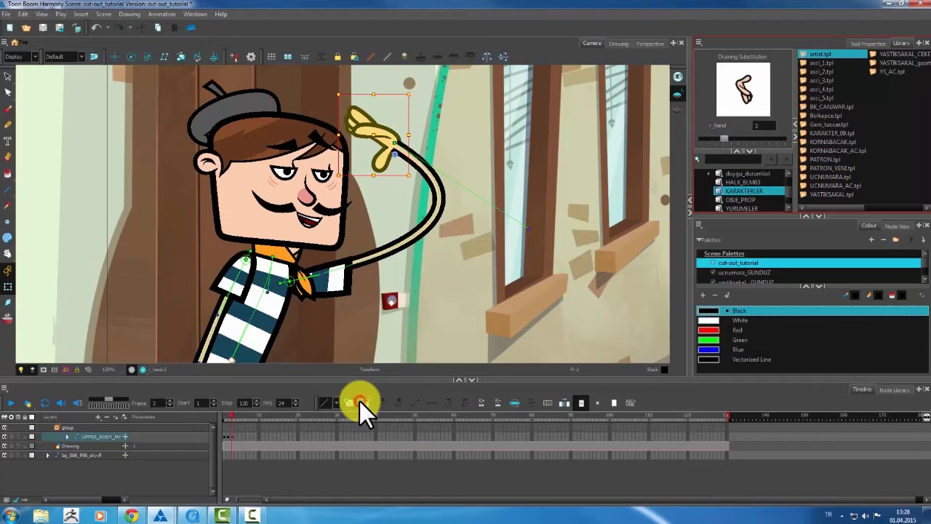
{"action": "left_click_drag", "start_coordinate": [779, 139], "coordinate": [720, 144]}
{"action": "left_click", "coordinate": [776, 125]}
{"action": "type", "text": "12"}
{"action": "key", "text": "Return"}
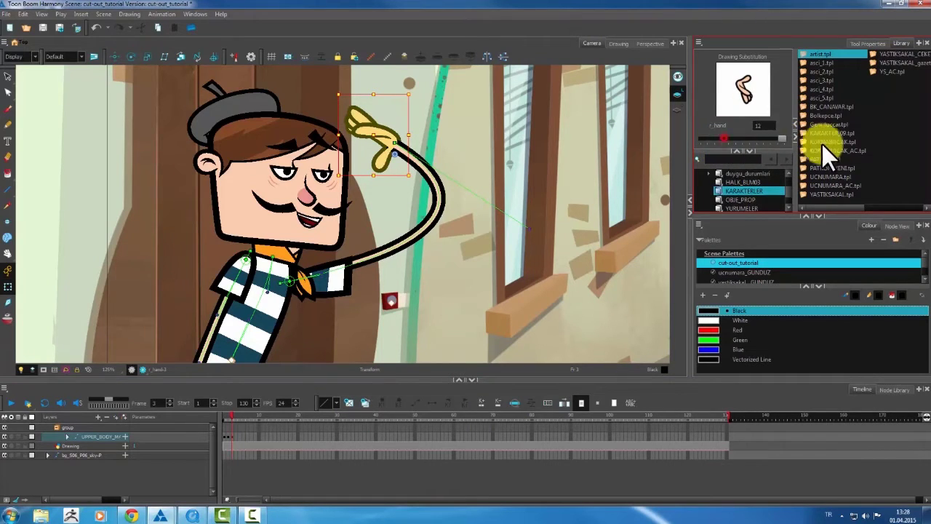
{"action": "left_click", "coordinate": [346, 403]}
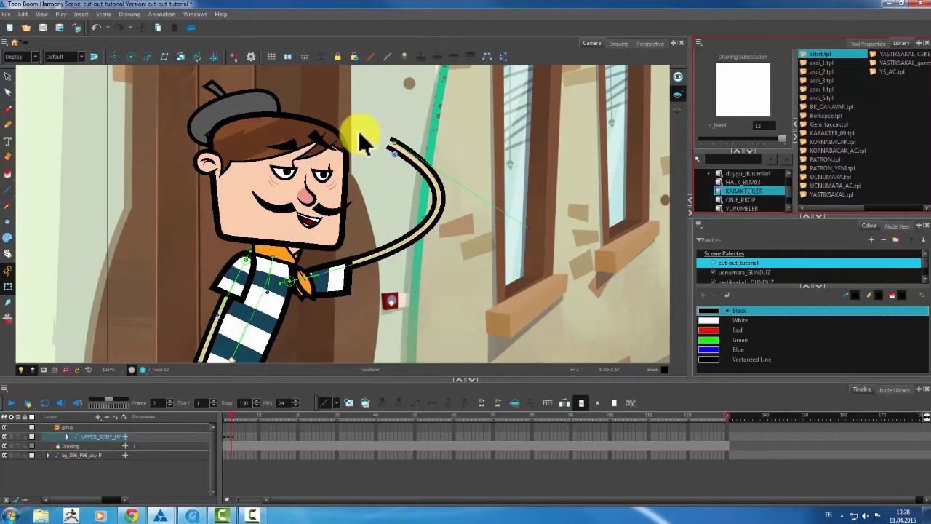
Step: Keep the empty r_hand drawing 13 displayed with onion skinning off and activate the Brush tool
{"action": "scroll", "coordinate": [357, 115], "scroll_direction": "up", "scroll_amount": 1}
{"action": "left_click", "coordinate": [9, 319]}
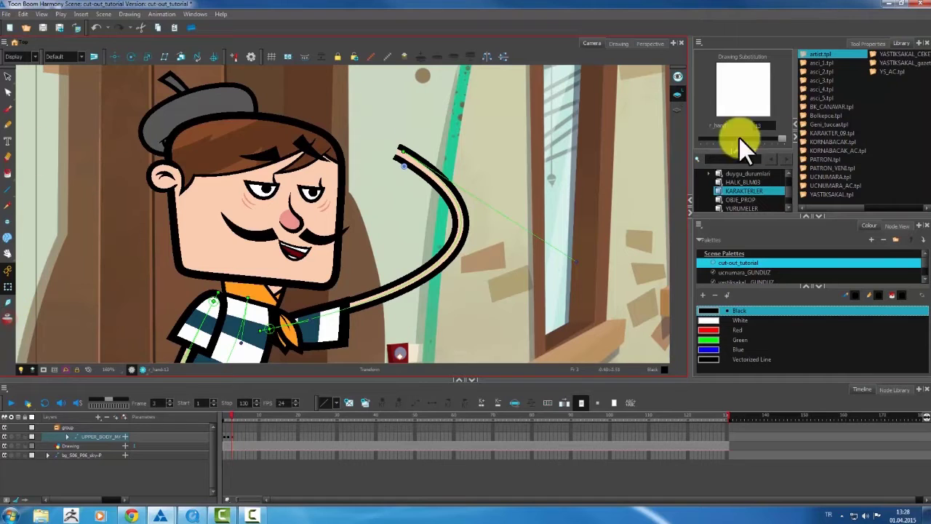
{"action": "left_click_drag", "start_coordinate": [776, 139], "coordinate": [784, 139]}
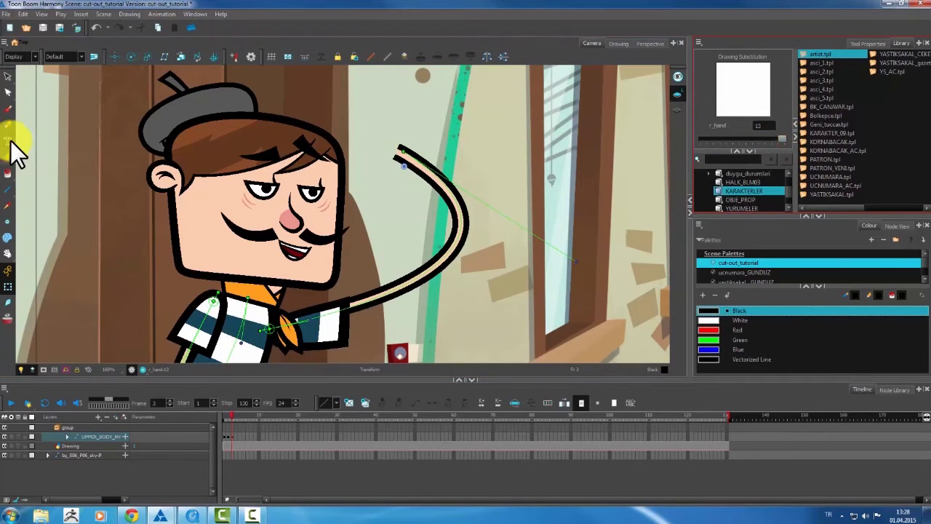
{"action": "left_click", "coordinate": [8, 108]}
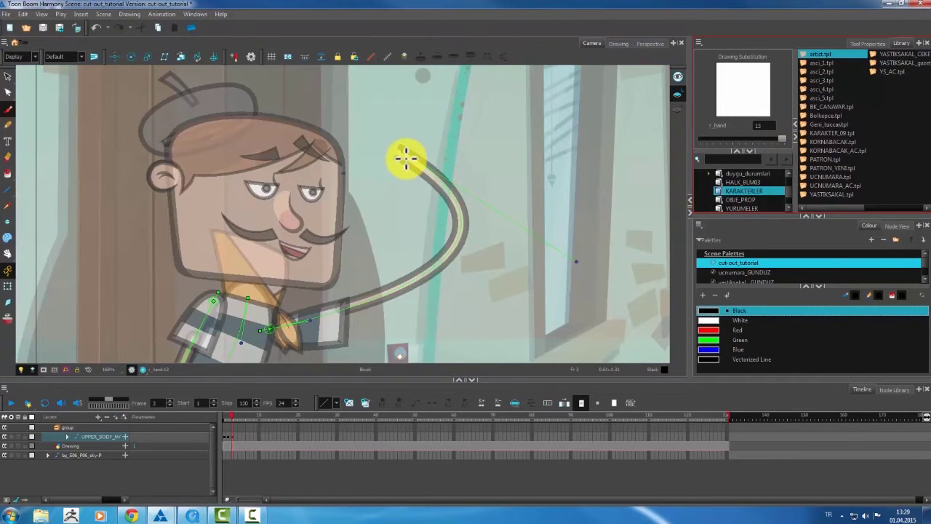
Step: Check the empty hand drawing in the Drawing view with the light table on and return to the Camera view
{"action": "left_click", "coordinate": [617, 43]}
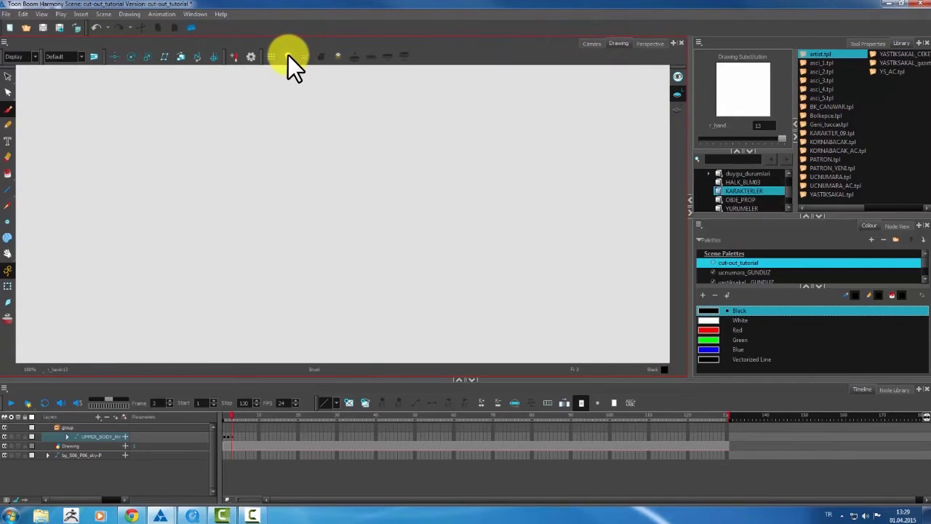
{"action": "left_click", "coordinate": [288, 56]}
{"action": "scroll", "coordinate": [353, 230], "scroll_direction": "up", "scroll_amount": 4}
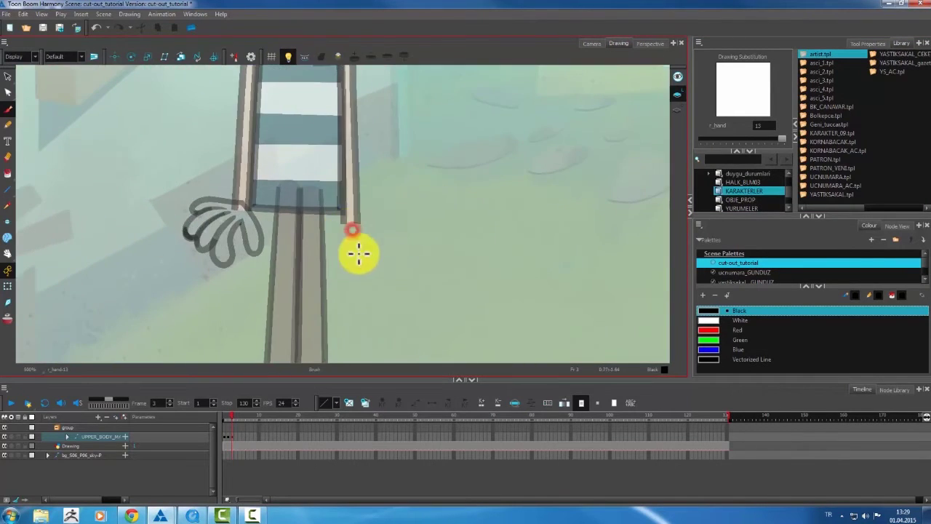
{"action": "left_click", "coordinate": [592, 43]}
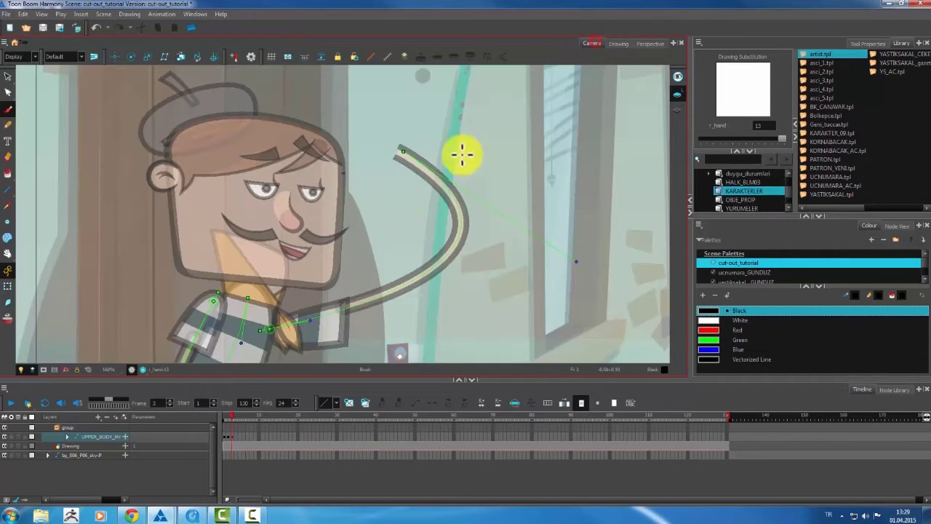
Step: Set the brush's maximum size to 12 and its smoothing to 70
{"action": "scroll", "coordinate": [389, 152], "scroll_direction": "up", "scroll_amount": 2}
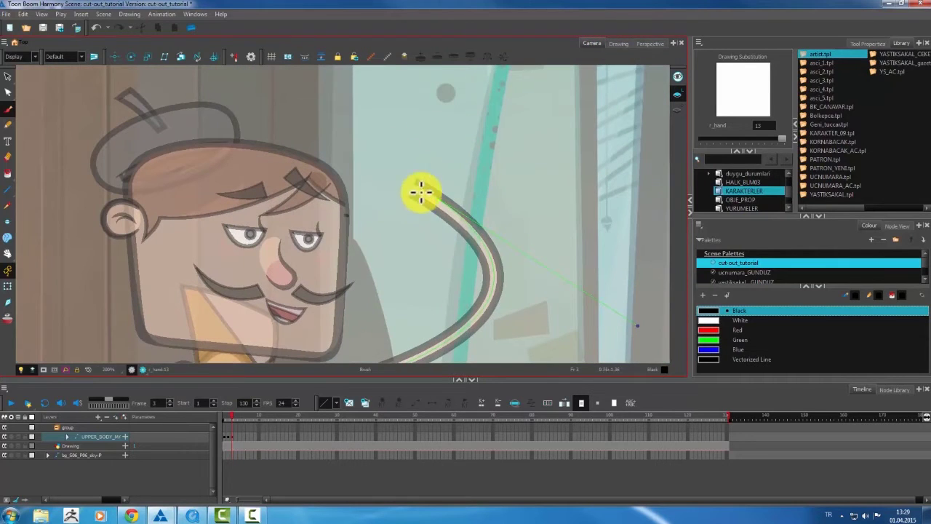
{"action": "left_click", "coordinate": [867, 43]}
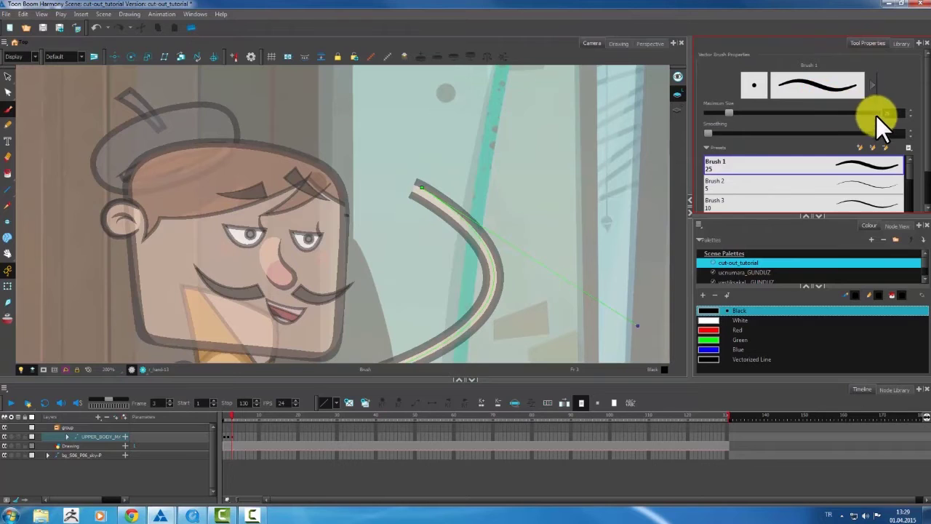
{"action": "left_click_drag", "start_coordinate": [895, 113], "coordinate": [876, 117]}
{"action": "type", "text": "12"}
{"action": "left_click", "coordinate": [891, 133]}
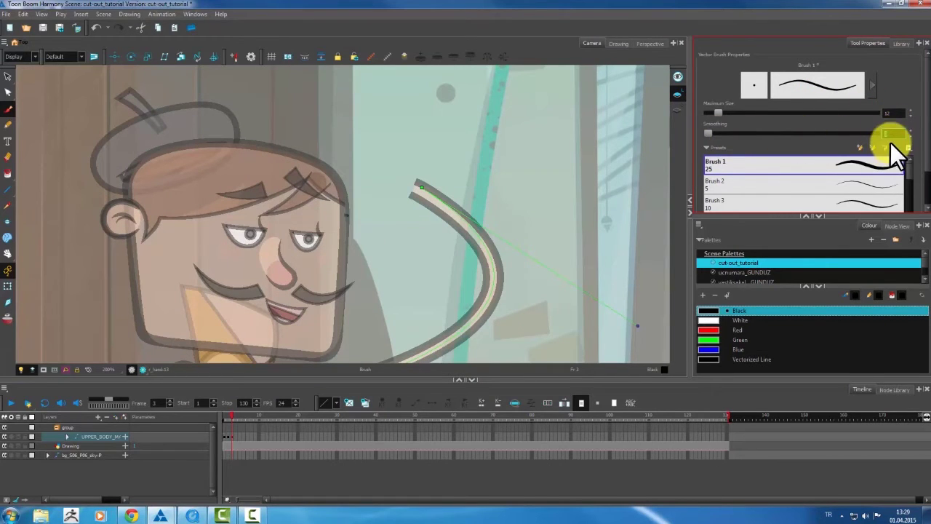
{"action": "type", "text": "70"}
{"action": "mouse_move", "coordinate": [826, 133]}
{"action": "left_mouse_down"}
{"action": "mouse_move", "coordinate": [783, 139]}
{"action": "mouse_move", "coordinate": [820, 144]}
{"action": "left_mouse_up"}
{"action": "left_click", "coordinate": [901, 168]}
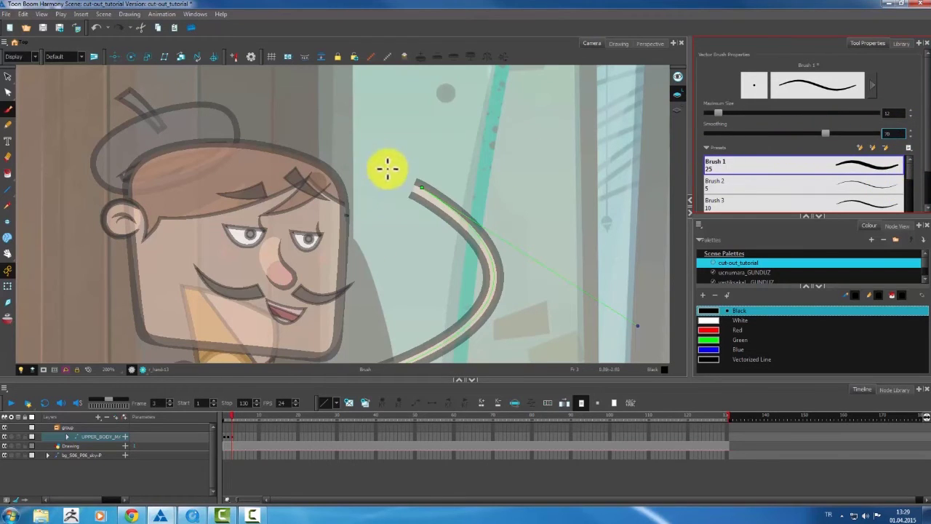
{"action": "left_click", "coordinate": [407, 180]}
{"action": "mouse_move", "coordinate": [417, 197]}
{"action": "left_mouse_down"}
{"action": "mouse_move", "coordinate": [395, 127]}
{"action": "mouse_move", "coordinate": [395, 160]}
{"action": "mouse_move", "coordinate": [315, 179]}
{"action": "left_mouse_up"}
{"action": "key", "text": "ctrl+z"}
{"action": "mouse_move", "coordinate": [421, 196]}
{"action": "left_mouse_down"}
{"action": "mouse_move", "coordinate": [417, 150]}
{"action": "mouse_move", "coordinate": [343, 118]}
{"action": "mouse_move", "coordinate": [325, 129]}
{"action": "mouse_move", "coordinate": [403, 161]}
{"action": "mouse_move", "coordinate": [327, 154]}
{"action": "mouse_move", "coordinate": [320, 140]}
{"action": "mouse_move", "coordinate": [383, 170]}
{"action": "left_mouse_up"}
{"action": "key", "text": "ctrl+z"}
{"action": "mouse_move", "coordinate": [325, 133]}
{"action": "left_mouse_down"}
{"action": "mouse_move", "coordinate": [395, 179]}
{"action": "mouse_move", "coordinate": [387, 172]}
{"action": "left_mouse_up"}
{"action": "key", "text": "ctrl+z"}
Step: Lower the brush smoothing to 49.1 and draw a black hand outline with fingers at the raised arm's wrist
{"action": "left_click", "coordinate": [812, 133]}
{"action": "left_click_drag", "start_coordinate": [324, 134], "coordinate": [412, 188]}
{"action": "key", "text": "ctrl+z"}
{"action": "mouse_move", "coordinate": [324, 134]}
{"action": "left_mouse_down"}
{"action": "mouse_move", "coordinate": [390, 175]}
{"action": "mouse_move", "coordinate": [360, 182]}
{"action": "mouse_move", "coordinate": [387, 198]}
{"action": "mouse_move", "coordinate": [357, 198]}
{"action": "mouse_move", "coordinate": [413, 217]}
{"action": "left_mouse_up"}
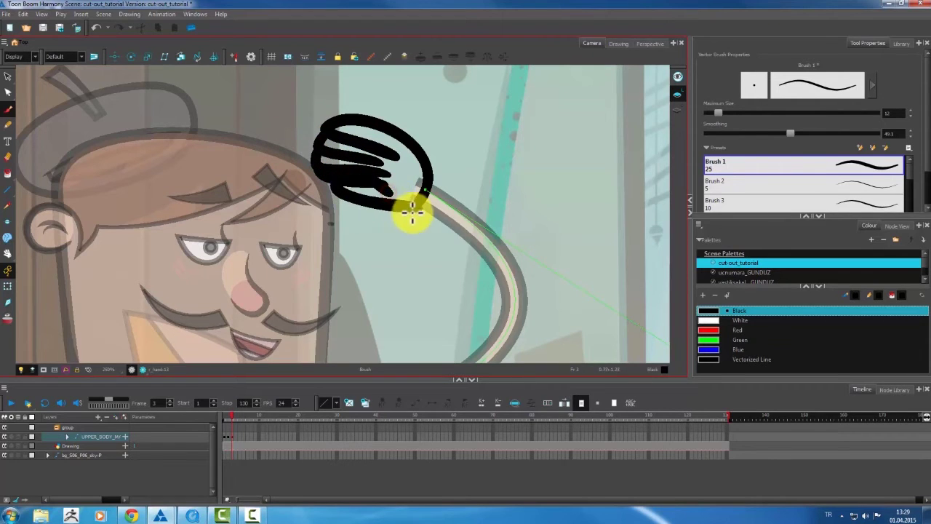
{"action": "scroll", "coordinate": [415, 186], "scroll_direction": "down", "scroll_amount": 3}
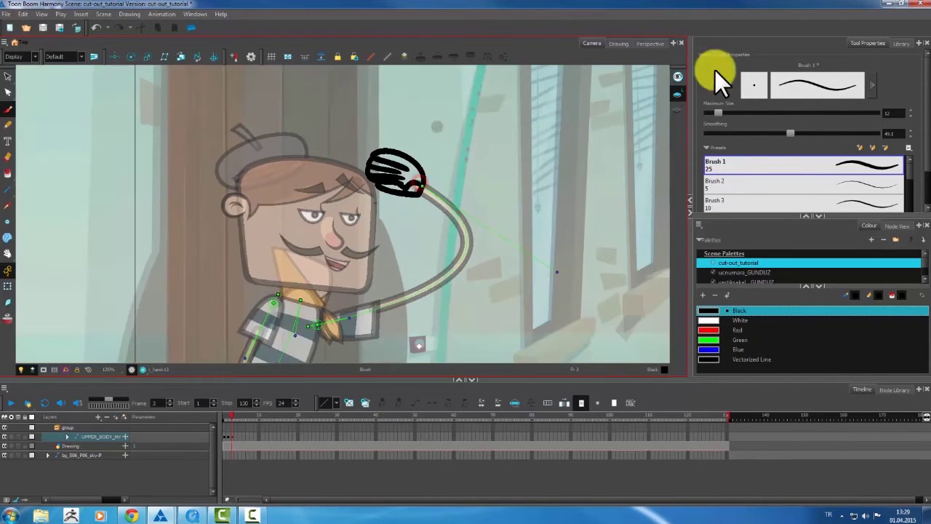
Step: Open the drawn hand in the Drawing view and choose the artis_GUNDUZ palette for the Paint tool
{"action": "scroll", "coordinate": [523, 140], "scroll_direction": "up", "scroll_amount": 1}
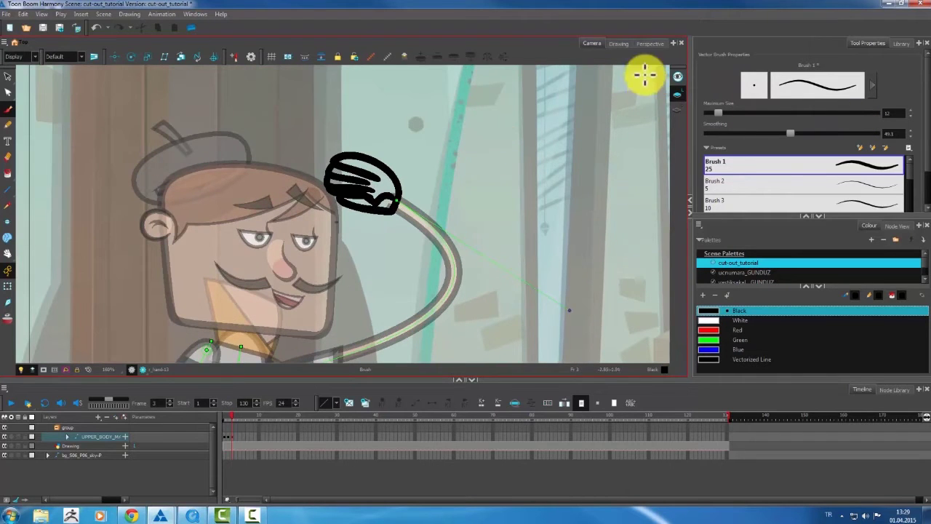
{"action": "left_click", "coordinate": [618, 43]}
{"action": "scroll", "coordinate": [356, 248], "scroll_direction": "up", "scroll_amount": 3}
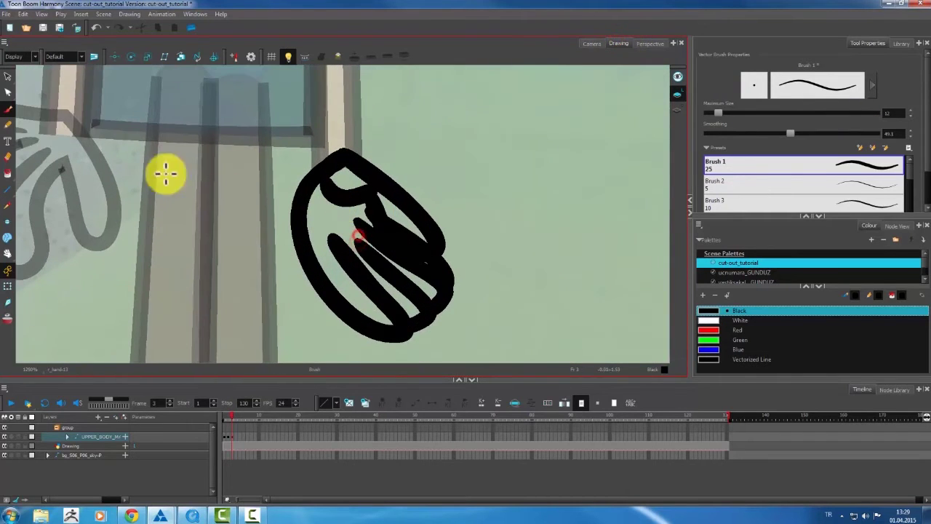
{"action": "left_click", "coordinate": [7, 173]}
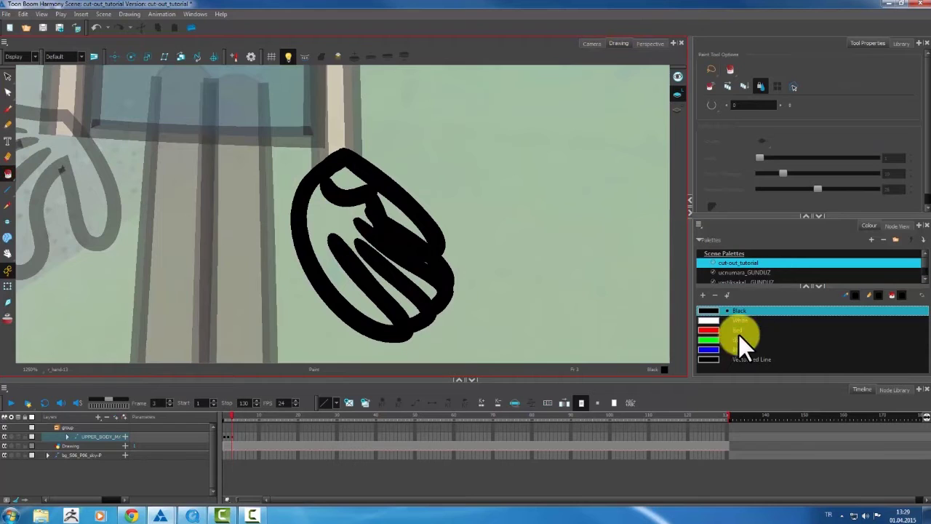
{"action": "left_click", "coordinate": [924, 281]}
{"action": "left_click", "coordinate": [923, 280]}
{"action": "left_click", "coordinate": [924, 280]}
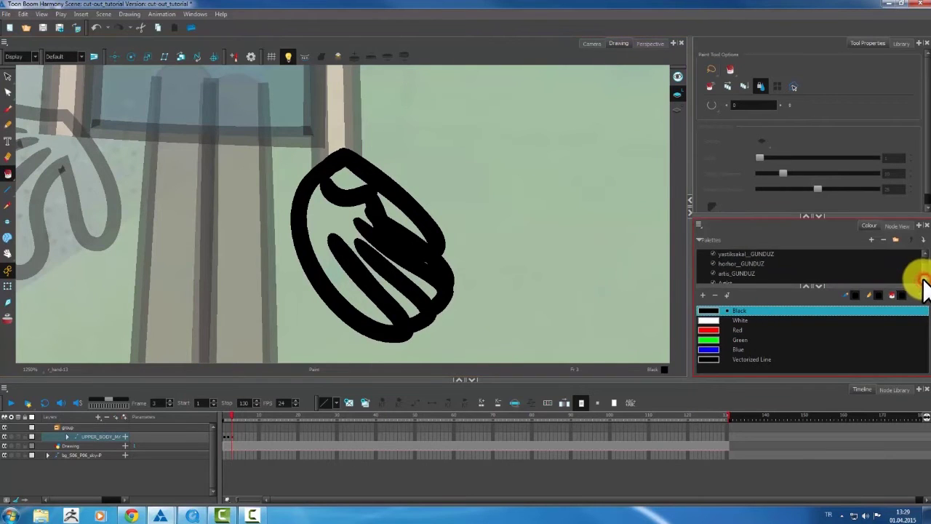
{"action": "left_click", "coordinate": [738, 273]}
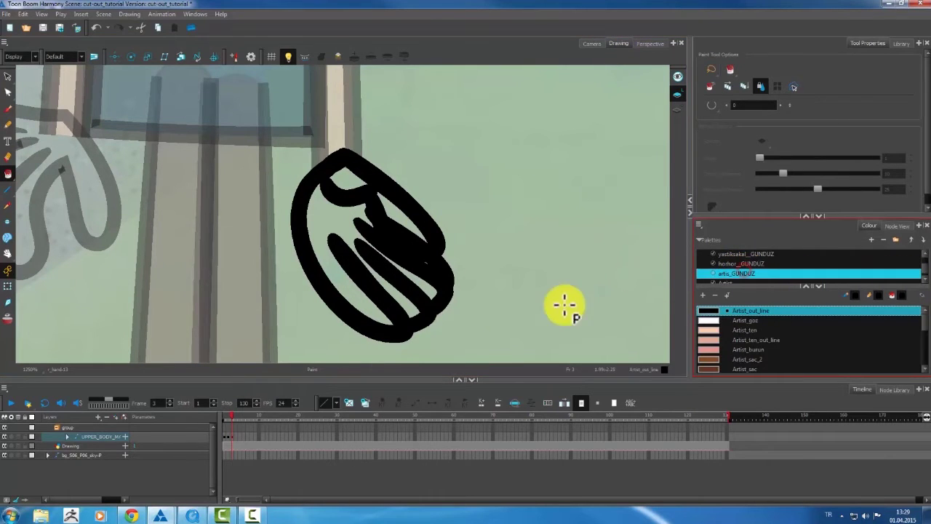
Step: Fill the hand's palm, thumb and finger areas with the Artist_ten skin colour
{"action": "left_click", "coordinate": [718, 330]}
{"action": "left_click", "coordinate": [346, 180]}
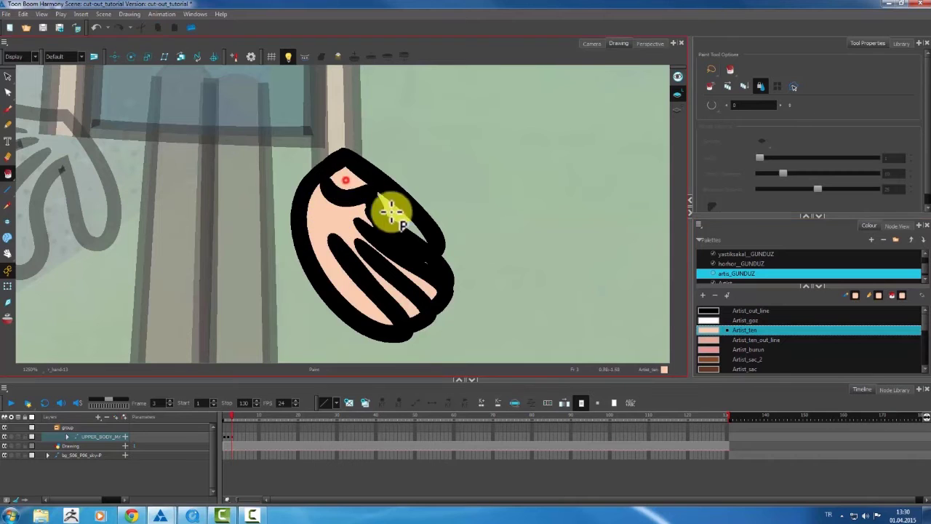
{"action": "scroll", "coordinate": [415, 266], "scroll_direction": "up", "scroll_amount": 4}
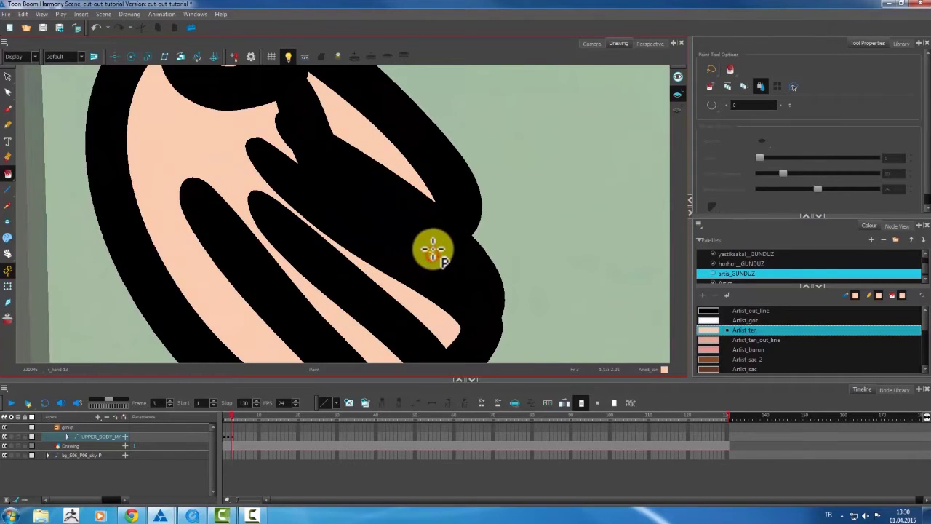
Step: Move the hand's skin-coloured fills from the line art to the colour art and return to the Camera view
{"action": "left_click", "coordinate": [7, 76]}
{"action": "left_click", "coordinate": [169, 130]}
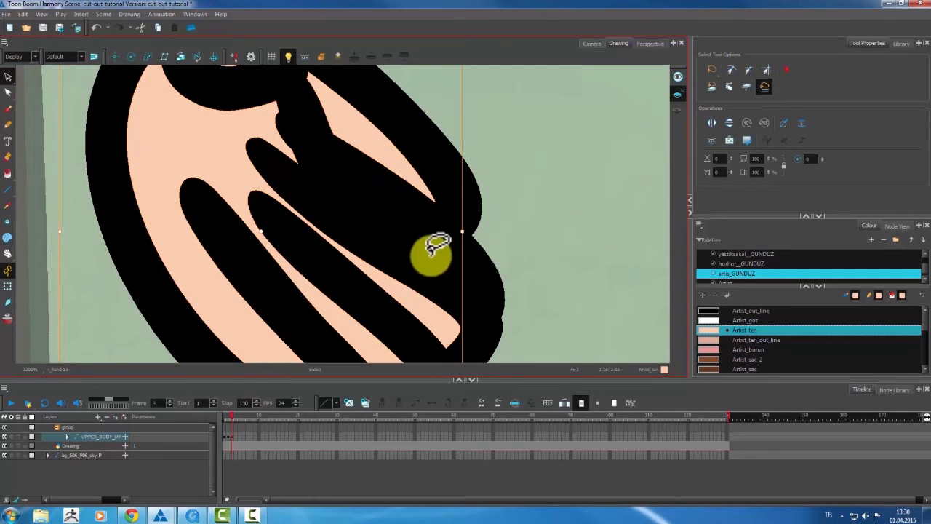
{"action": "key", "text": "ctrl+x"}
{"action": "left_click", "coordinate": [676, 109]}
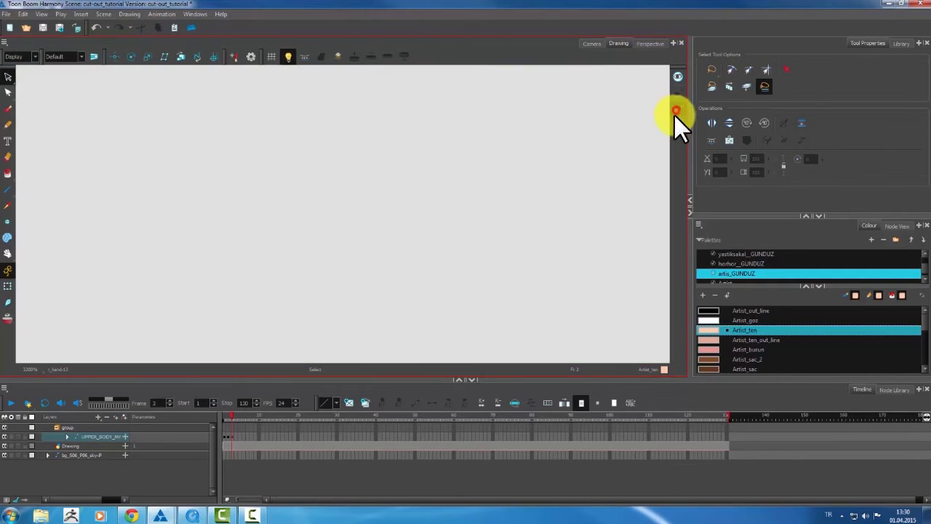
{"action": "left_click", "coordinate": [591, 43]}
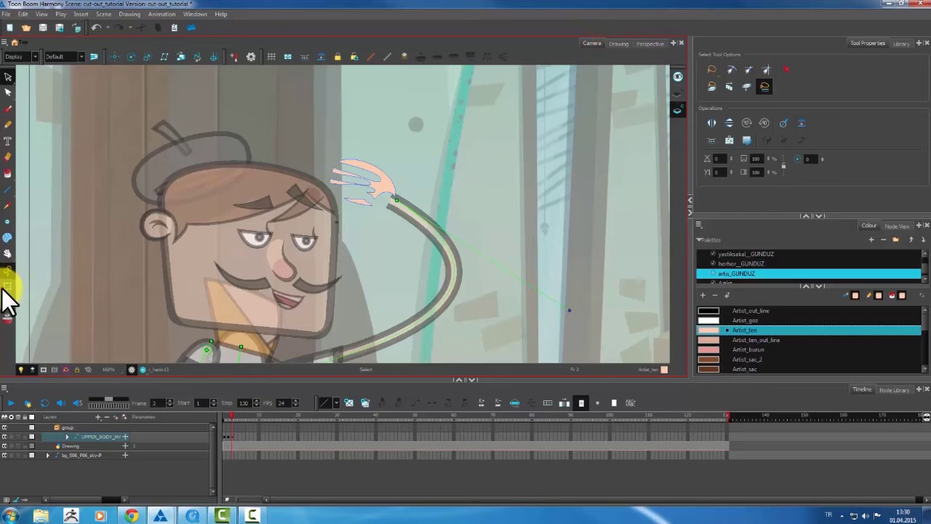
Step: Select the hand with the Transform tool and swap its drawing substitution to r_hand 12
{"action": "left_click", "coordinate": [6, 287]}
{"action": "left_click", "coordinate": [380, 182]}
{"action": "scroll", "coordinate": [379, 182], "scroll_direction": "up", "scroll_amount": 1}
{"action": "left_click_drag", "start_coordinate": [430, 107], "coordinate": [412, 104]}
{"action": "scroll", "coordinate": [439, 152], "scroll_direction": "down", "scroll_amount": 3}
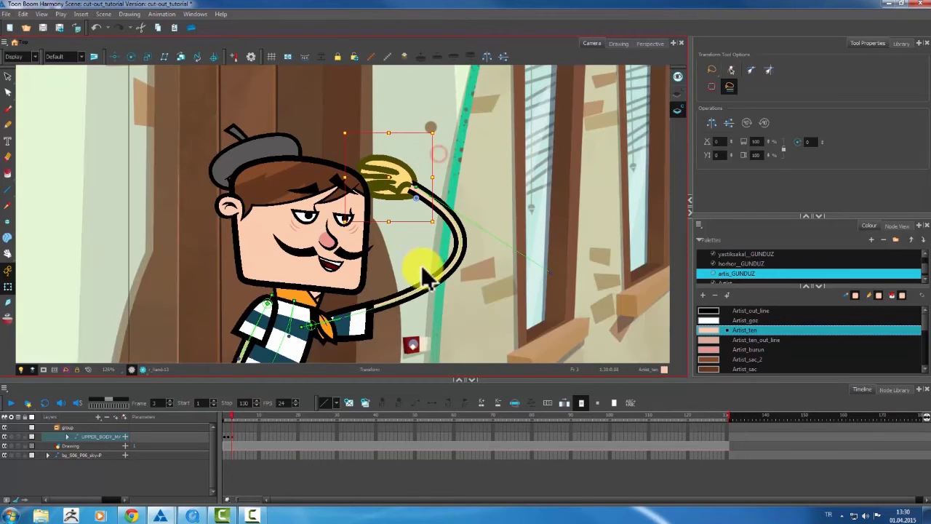
{"action": "left_click_drag", "start_coordinate": [429, 276], "coordinate": [433, 181]}
{"action": "left_click_drag", "start_coordinate": [489, 338], "coordinate": [376, 248]}
{"action": "left_click_drag", "start_coordinate": [398, 191], "coordinate": [400, 191]}
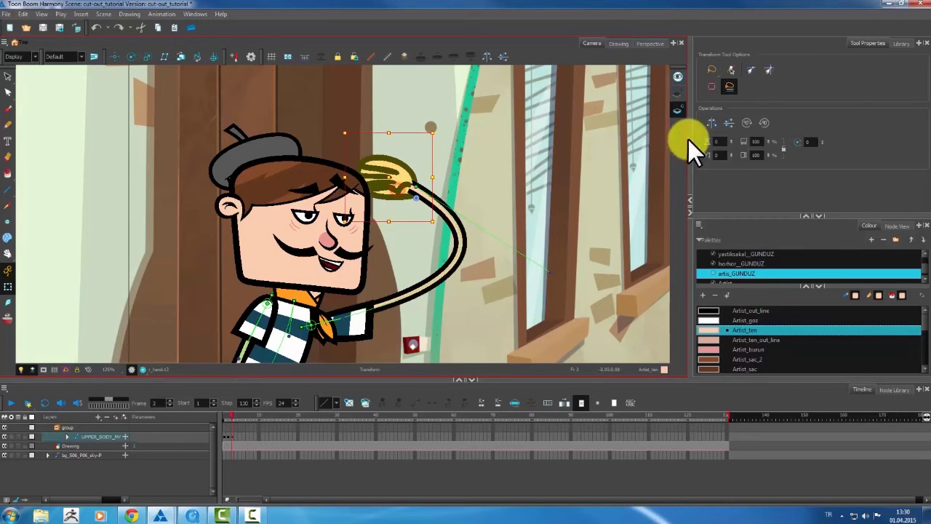
{"action": "left_click", "coordinate": [900, 43]}
{"action": "left_click_drag", "start_coordinate": [773, 139], "coordinate": [776, 138]}
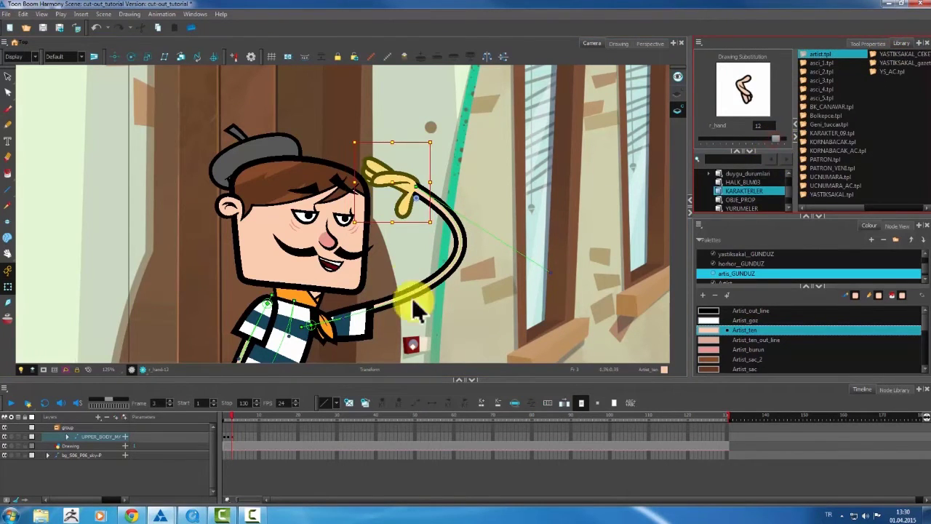
{"action": "scroll", "coordinate": [424, 299], "scroll_direction": "down", "scroll_amount": 1}
{"action": "left_click_drag", "start_coordinate": [422, 292], "coordinate": [448, 231]}
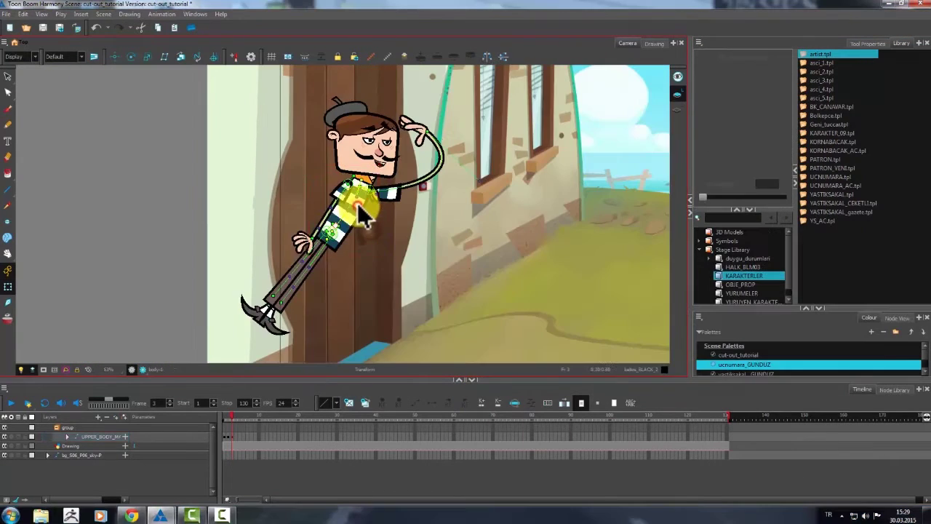
Step: Try moving the character's upper body to the right and undo the move
{"action": "left_click", "coordinate": [369, 171]}
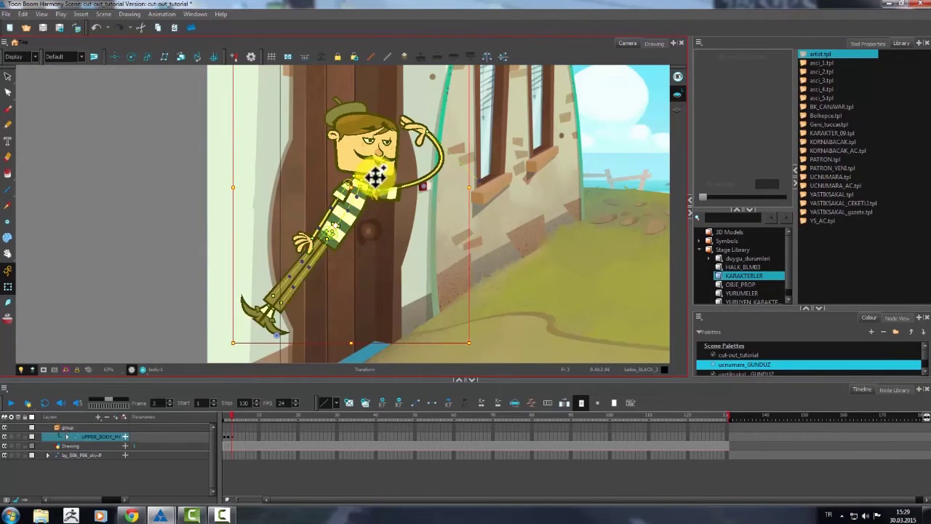
{"action": "left_click", "coordinate": [161, 187]}
{"action": "left_click", "coordinate": [372, 190]}
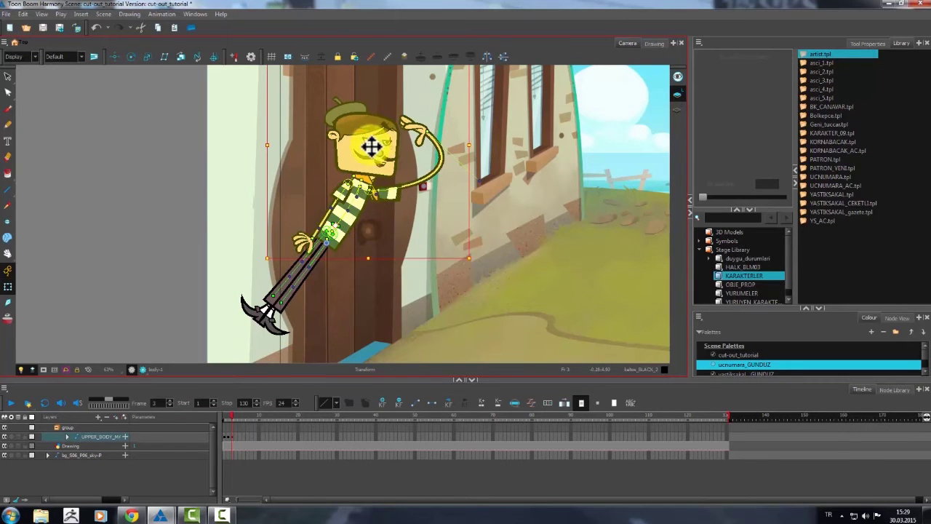
{"action": "left_click_drag", "start_coordinate": [367, 147], "coordinate": [398, 147]}
{"action": "key", "text": "ctrl+z"}
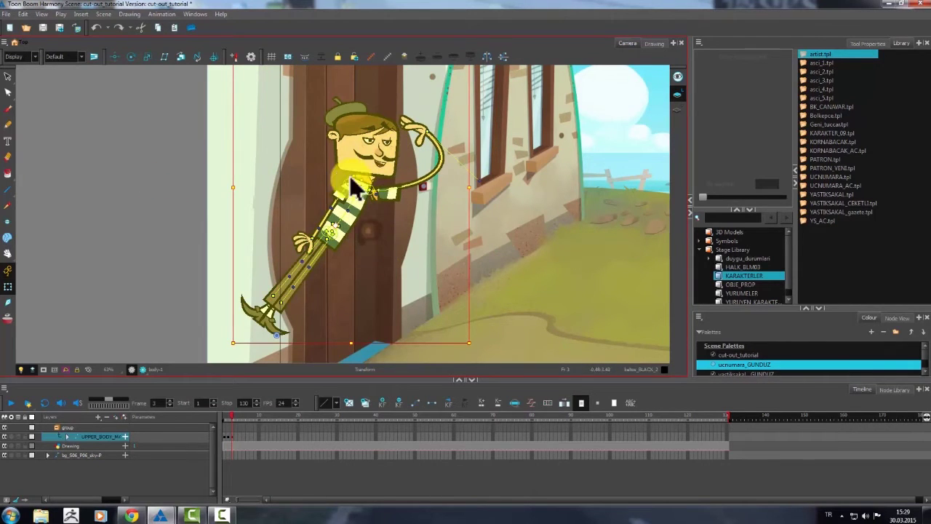
Step: Shift the whole character to the right in frame 3 and tilt its legs, comparing against the neighbouring frames
{"action": "left_click_drag", "start_coordinate": [352, 191], "coordinate": [383, 191]}
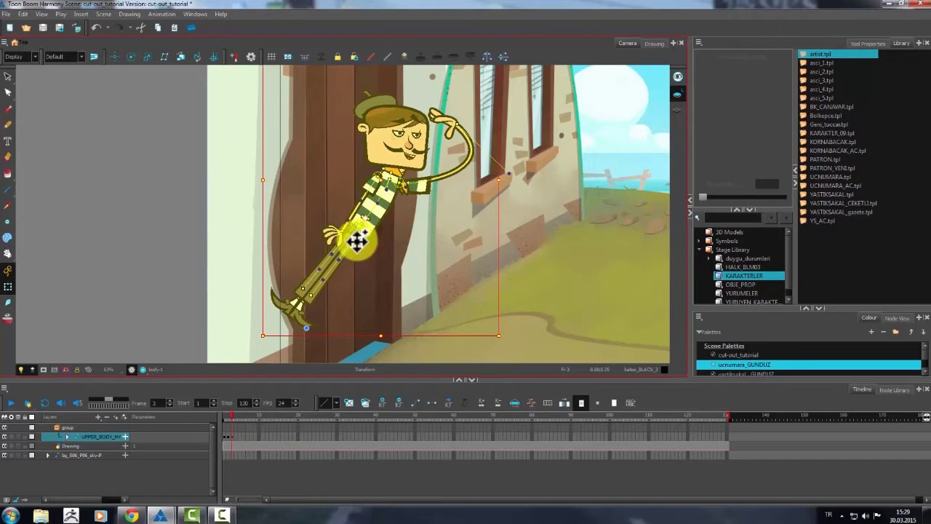
{"action": "left_click", "coordinate": [341, 268]}
{"action": "mouse_move", "coordinate": [373, 338]}
{"action": "left_mouse_down"}
{"action": "mouse_move", "coordinate": [374, 348]}
{"action": "mouse_move", "coordinate": [361, 345]}
{"action": "left_mouse_up"}
{"action": "left_click", "coordinate": [224, 416]}
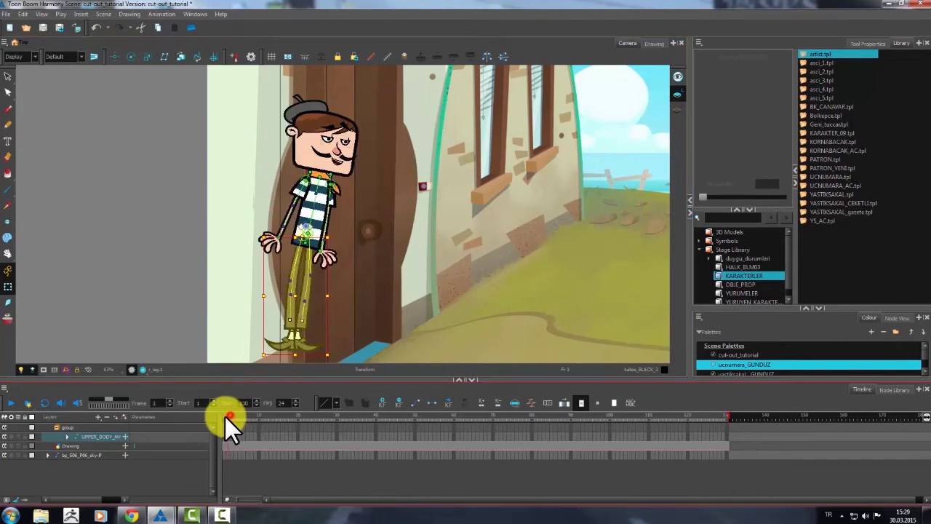
{"action": "left_click", "coordinate": [231, 418]}
{"action": "left_click_drag", "start_coordinate": [235, 419], "coordinate": [229, 420]}
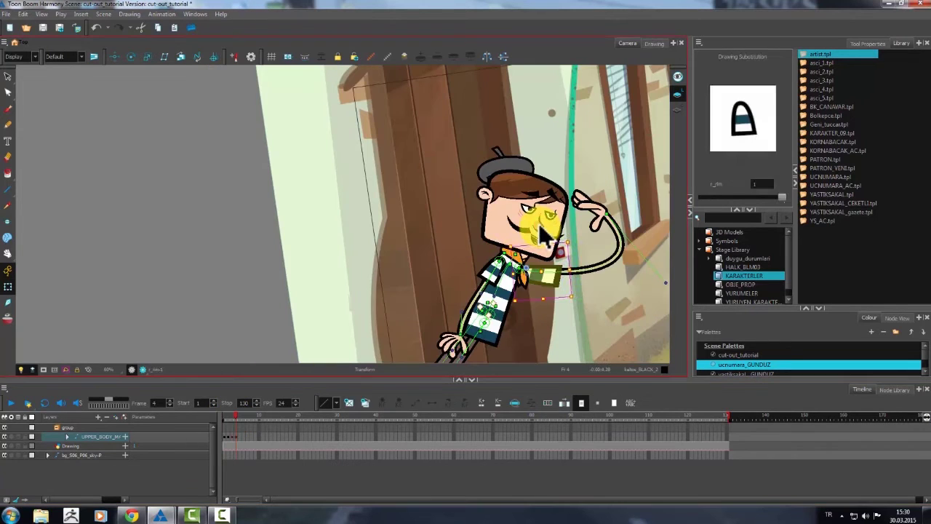
Step: Move the beret forward over the top of the tilted head in frame 4 and reset the view rotation
{"action": "left_click", "coordinate": [538, 227]}
{"action": "key", "text": "b"}
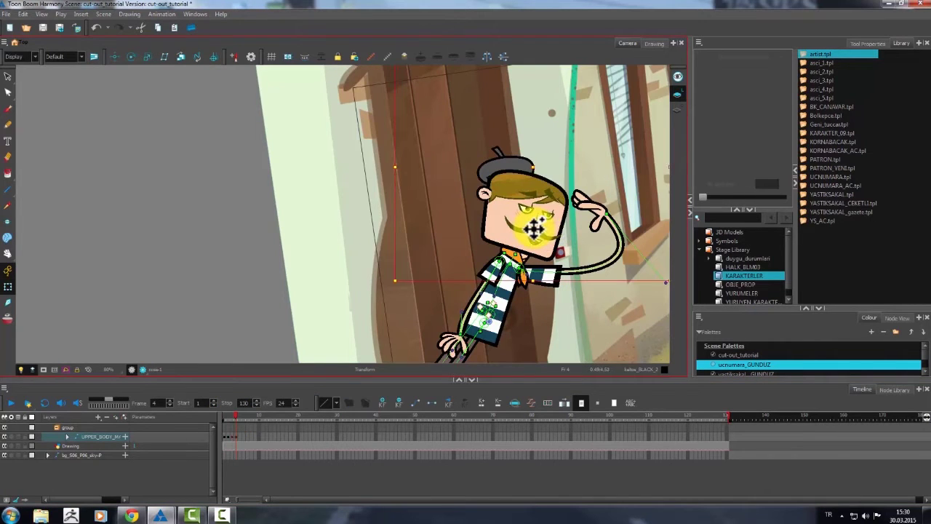
{"action": "left_click", "coordinate": [483, 195]}
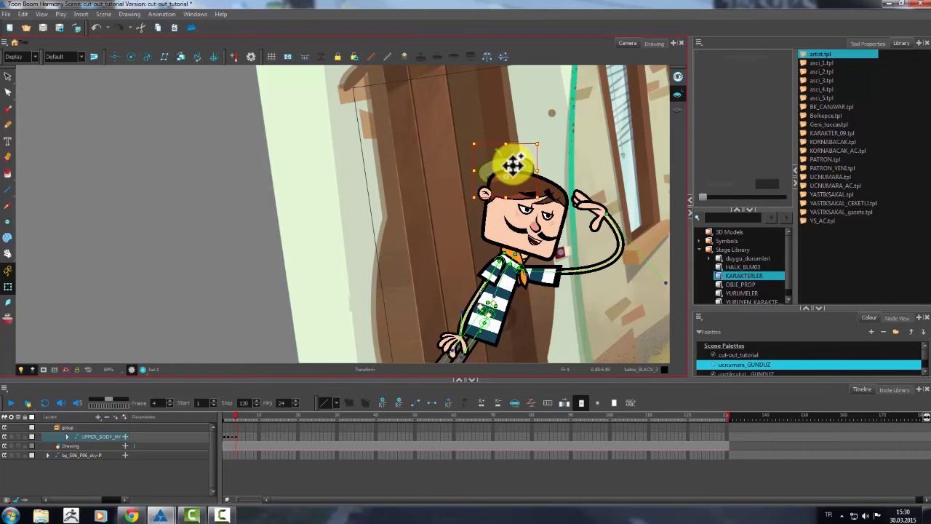
{"action": "left_click_drag", "start_coordinate": [511, 169], "coordinate": [522, 167]}
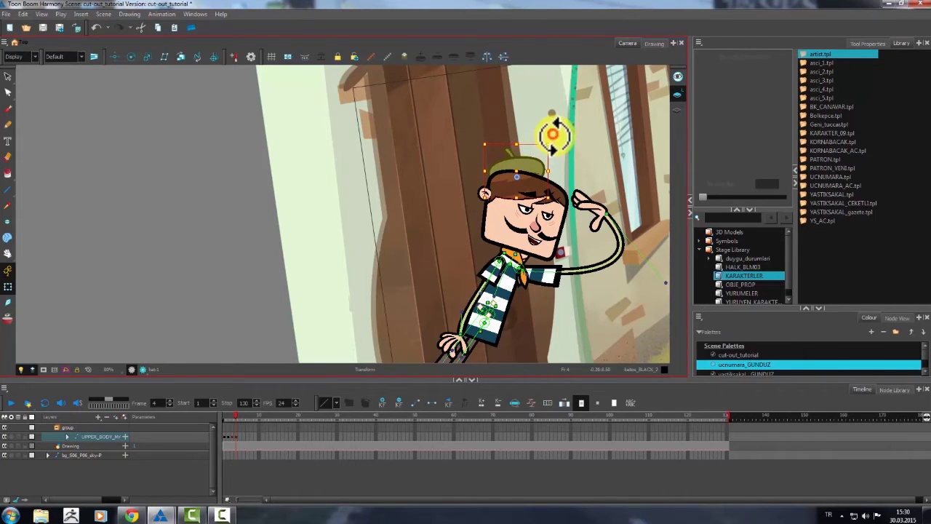
{"action": "scroll", "coordinate": [540, 181], "scroll_direction": "down", "scroll_amount": 1}
{"action": "left_click_drag", "start_coordinate": [528, 179], "coordinate": [486, 172]}
{"action": "key", "text": "shift+x"}
{"action": "scroll", "coordinate": [392, 328], "scroll_direction": "up", "scroll_amount": 1}
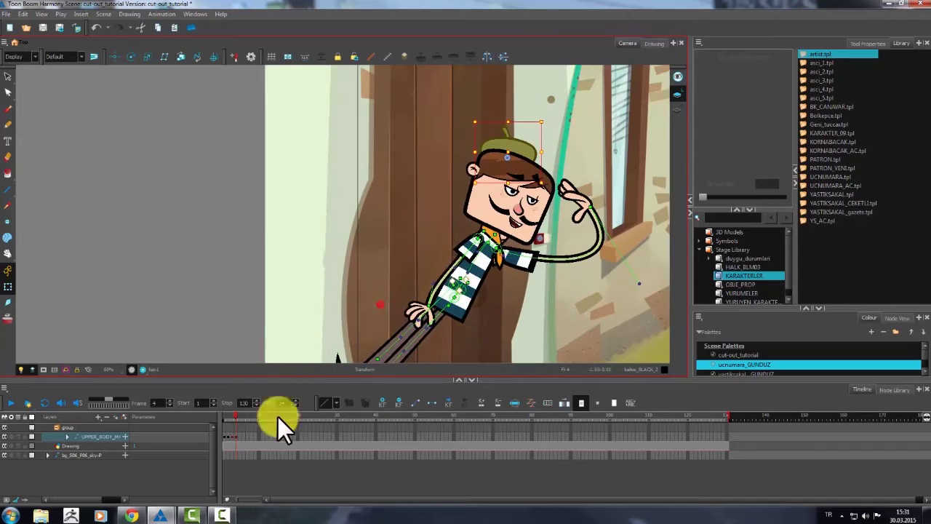
Step: Copy the character's frame 3 pose and paste it at frame 5
{"action": "left_click", "coordinate": [235, 436]}
{"action": "left_click", "coordinate": [232, 438]}
{"action": "key", "text": "ctrl+c"}
{"action": "left_click", "coordinate": [238, 437]}
{"action": "key", "text": "ctrl+v"}
Step: Select the head assembly through its neck parent in frame 5 and rotate it clockwise
{"action": "left_click_drag", "start_coordinate": [504, 271], "coordinate": [514, 275]}
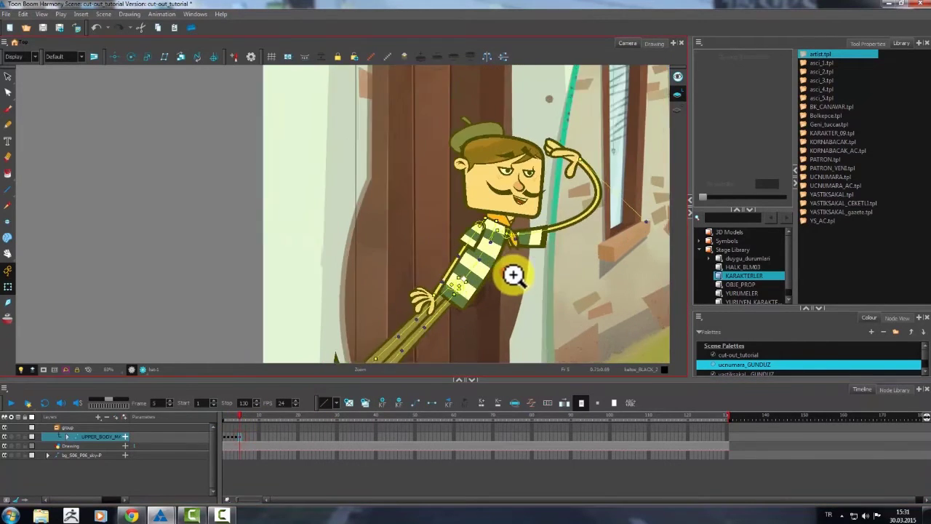
{"action": "left_click", "coordinate": [513, 276]}
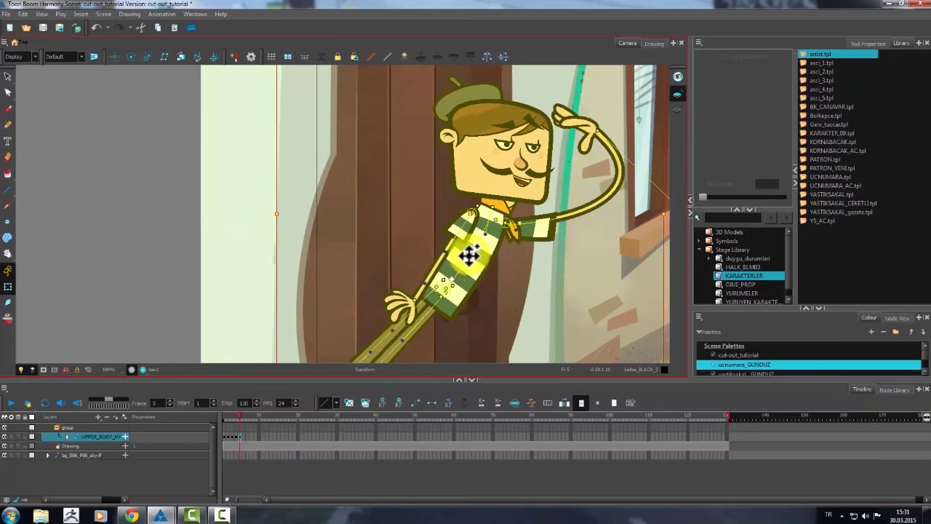
{"action": "left_click", "coordinate": [469, 255]}
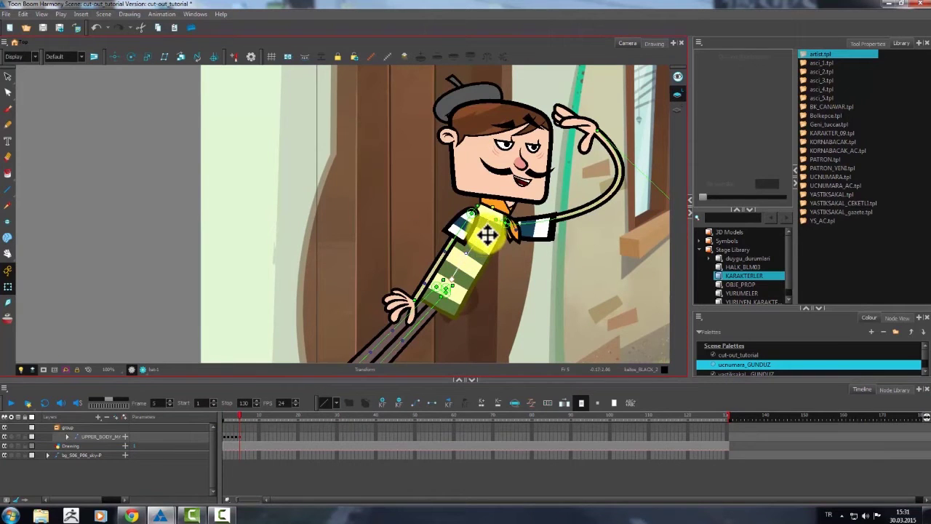
{"action": "left_click", "coordinate": [500, 209]}
{"action": "key", "text": "b"}
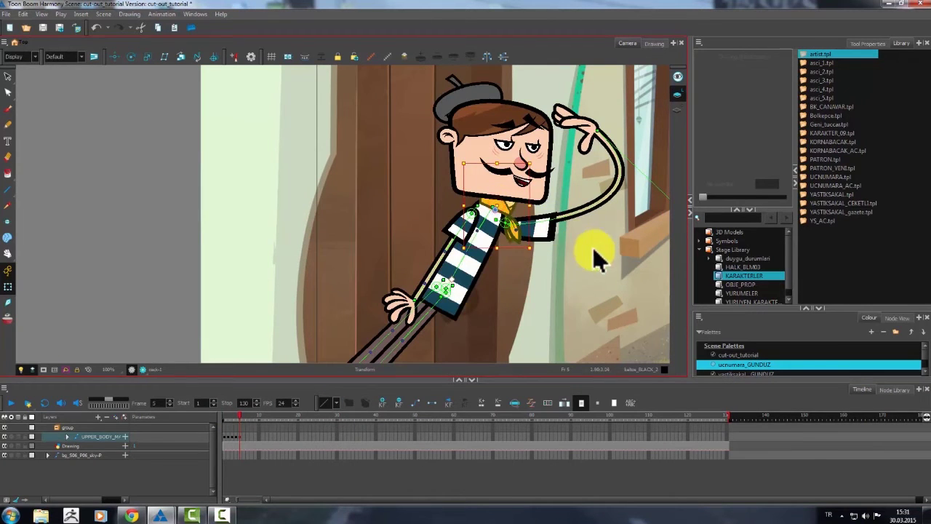
{"action": "key", "text": "b"}
{"action": "left_click_drag", "start_coordinate": [667, 251], "coordinate": [655, 285]}
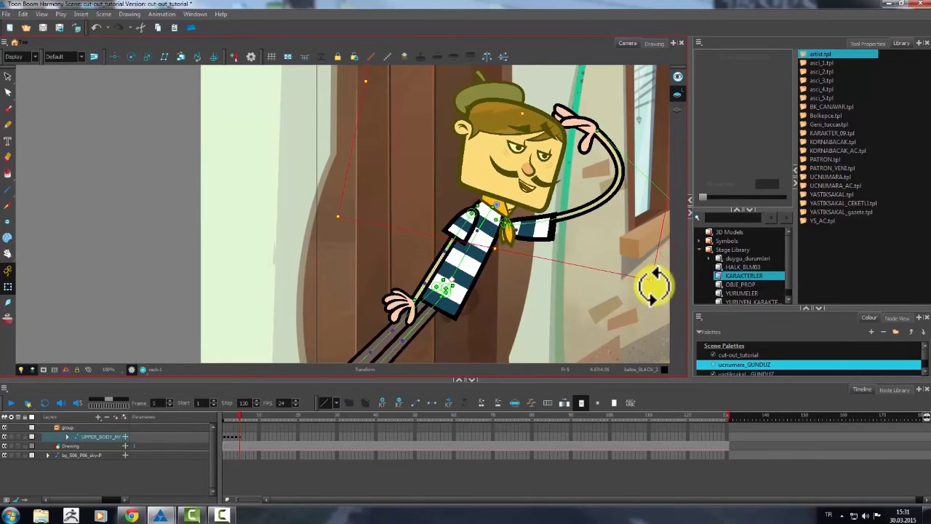
Step: Flip the whole head horizontally and rotate it so it faces the opposite way in line with the neck
{"action": "left_click", "coordinate": [533, 190]}
{"action": "key", "text": "b"}
{"action": "key", "text": "b"}
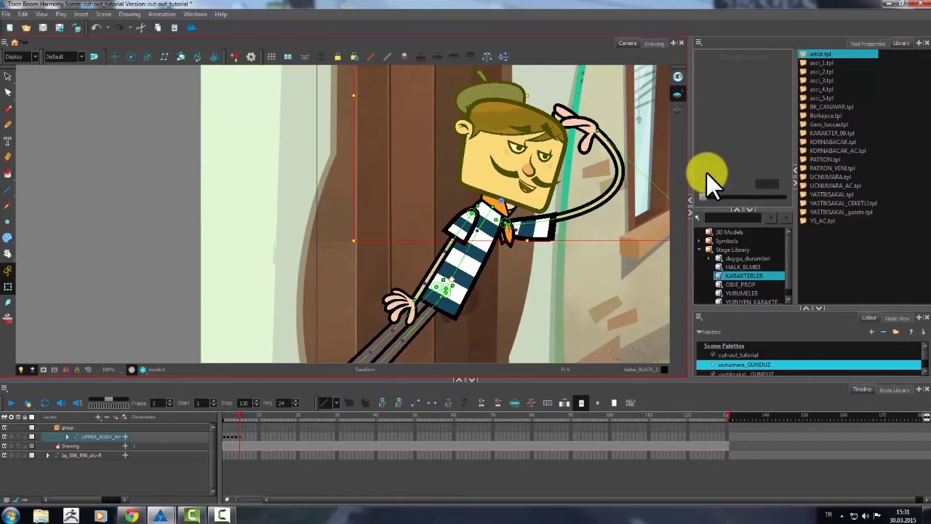
{"action": "left_click", "coordinate": [859, 41]}
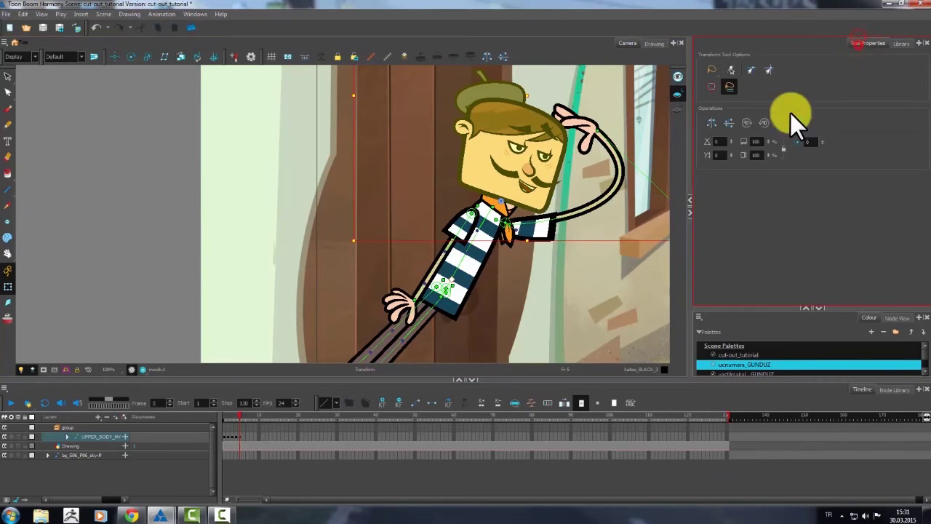
{"action": "left_click", "coordinate": [709, 124]}
{"action": "left_click_drag", "start_coordinate": [618, 318], "coordinate": [603, 336]}
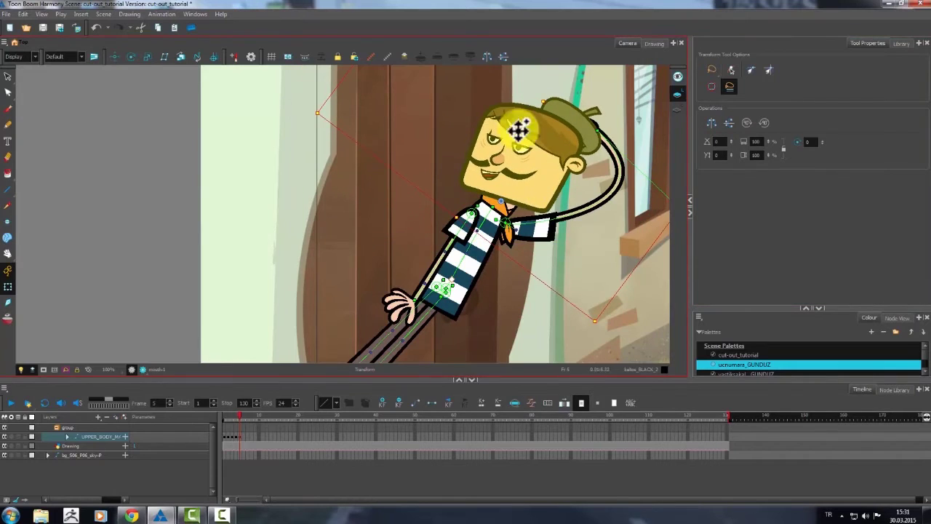
{"action": "left_click_drag", "start_coordinate": [547, 101], "coordinate": [534, 98]}
{"action": "left_click_drag", "start_coordinate": [496, 220], "coordinate": [509, 207]}
Step: Rotate the raised arm in frame 5 down so it hangs straight beside the body, and select its sleeve
{"action": "left_click_drag", "start_coordinate": [625, 284], "coordinate": [568, 175]}
{"action": "left_click_drag", "start_coordinate": [557, 240], "coordinate": [471, 252]}
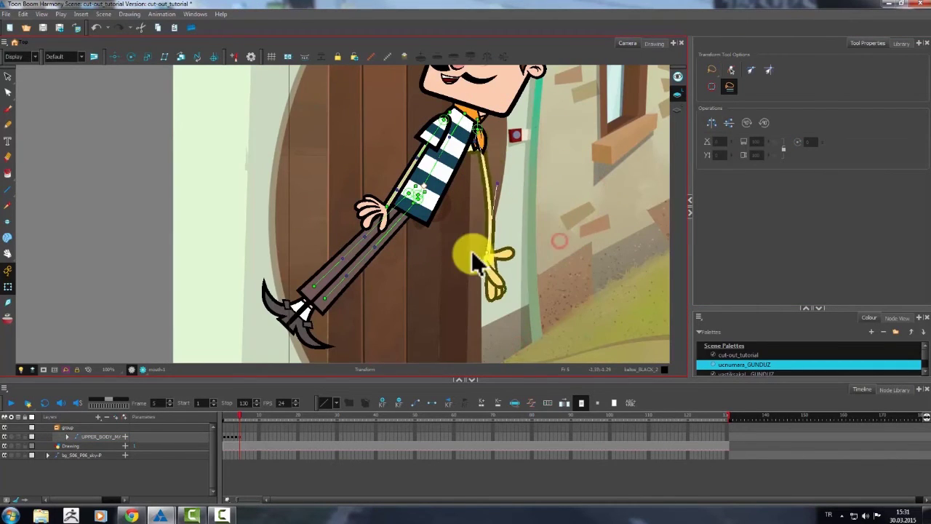
{"action": "left_click", "coordinate": [472, 160]}
{"action": "scroll", "coordinate": [473, 161], "scroll_direction": "up", "scroll_amount": 2}
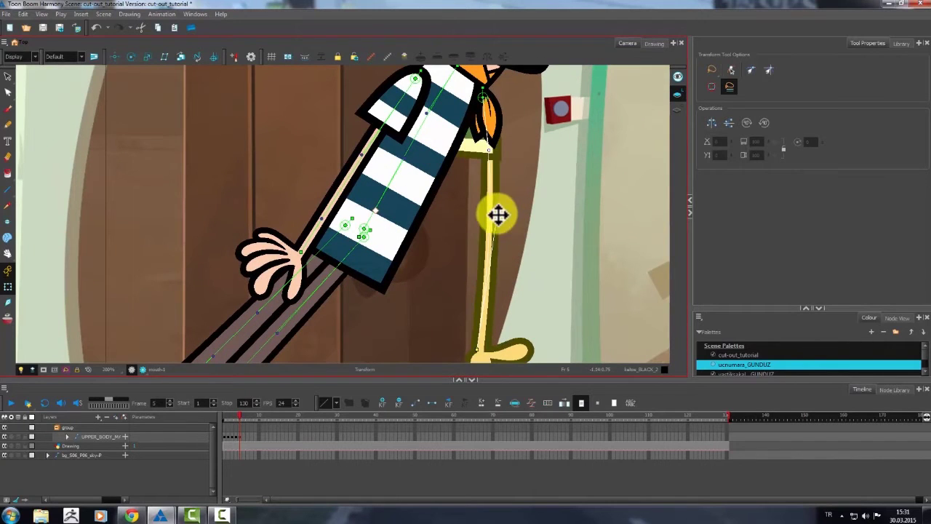
{"action": "left_click", "coordinate": [487, 152]}
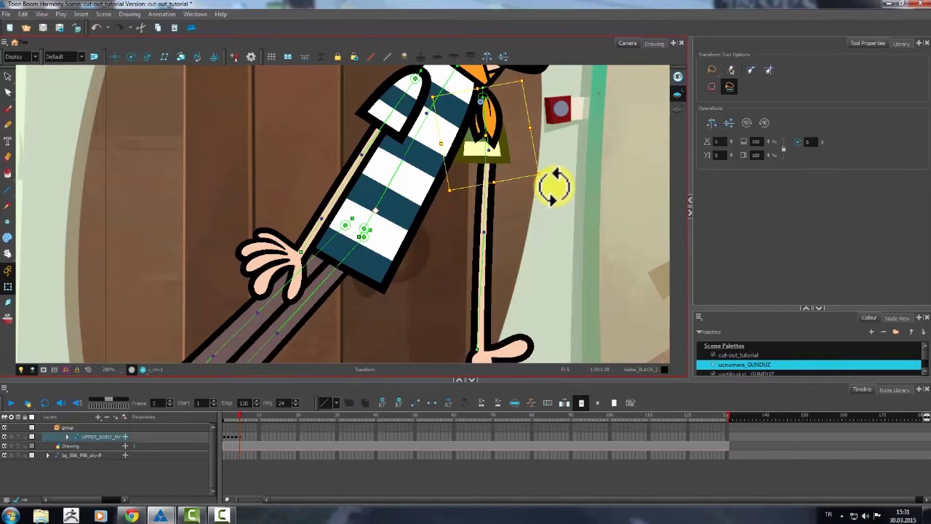
Step: Swap the hanging arm's hand drawing for the open, spread-finger hand and align it with the wrist
{"action": "scroll", "coordinate": [553, 219], "scroll_direction": "down", "scroll_amount": 3}
{"action": "left_click", "coordinate": [552, 270]}
{"action": "left_click", "coordinate": [899, 43]}
{"action": "mouse_move", "coordinate": [716, 209]}
{"action": "left_mouse_down"}
{"action": "mouse_move", "coordinate": [702, 200]}
{"action": "mouse_move", "coordinate": [712, 198]}
{"action": "left_mouse_up"}
{"action": "left_click", "coordinate": [550, 306]}
{"action": "left_click_drag", "start_coordinate": [550, 304], "coordinate": [537, 310]}
Step: Select the character's body through its parent layers and slightly adjust its lean in frame 5
{"action": "left_click", "coordinate": [547, 237]}
{"action": "scroll", "coordinate": [515, 231], "scroll_direction": "up", "scroll_amount": 1}
{"action": "left_click", "coordinate": [513, 198]}
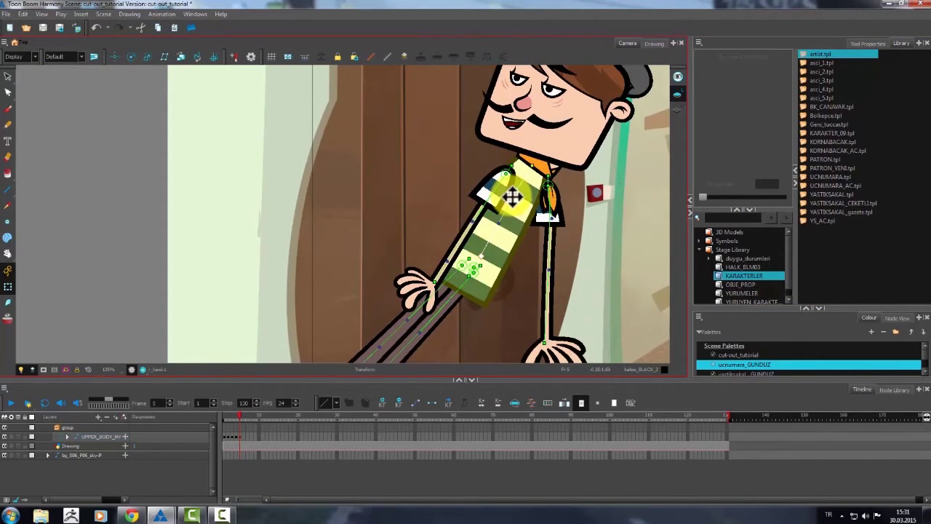
{"action": "scroll", "coordinate": [509, 210], "scroll_direction": "down", "scroll_amount": 2}
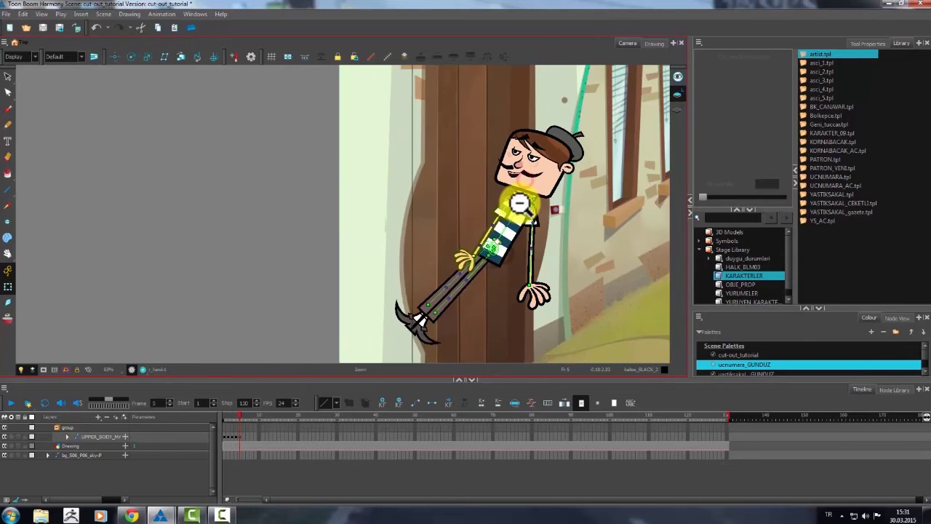
{"action": "left_click", "coordinate": [355, 199]}
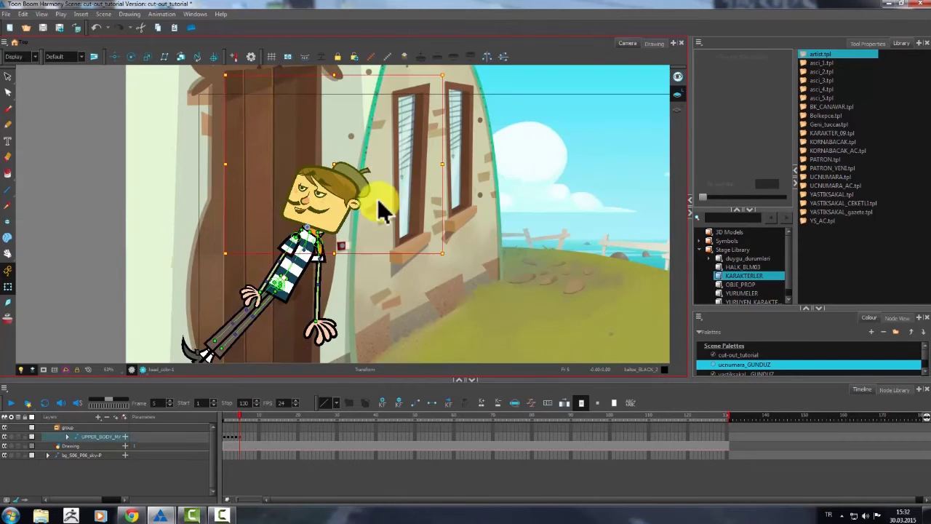
{"action": "key", "text": "b"}
{"action": "key", "text": "b"}
{"action": "left_click_drag", "start_coordinate": [450, 356], "coordinate": [448, 366]}
{"action": "key", "text": "b"}
{"action": "key", "text": "b"}
Step: Rotate the head in frame 5 to a more upright angle above the neck
{"action": "left_click", "coordinate": [339, 228]}
{"action": "key", "text": "b"}
{"action": "left_click_drag", "start_coordinate": [459, 259], "coordinate": [494, 213]}
{"action": "left_click_drag", "start_coordinate": [339, 166], "coordinate": [351, 171]}
{"action": "left_click_drag", "start_coordinate": [464, 223], "coordinate": [464, 230]}
Step: Space the character's pose keyframes out along the timeline, placing them at frames 18, 23, 28, 34 and 36
{"action": "left_click_drag", "start_coordinate": [239, 415], "coordinate": [243, 438]}
{"action": "left_click", "coordinate": [243, 437]}
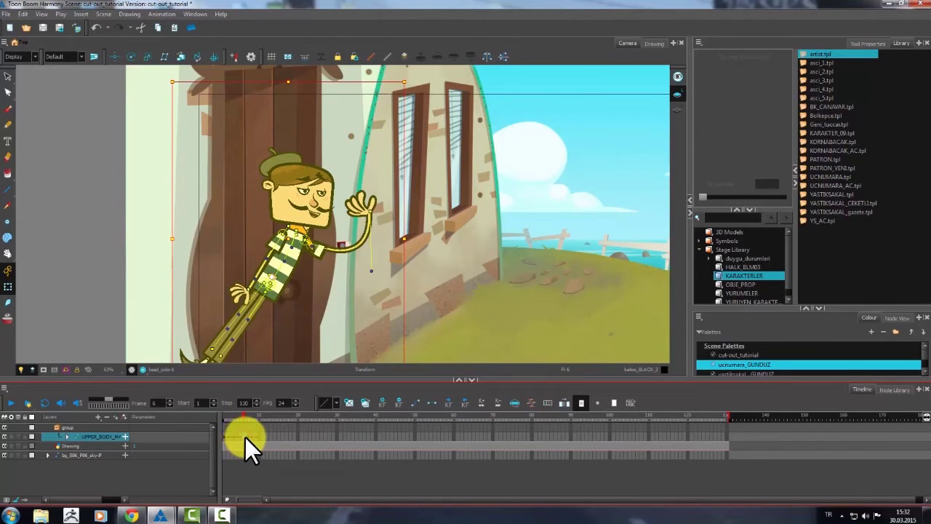
{"action": "left_click", "coordinate": [247, 436]}
{"action": "left_click", "coordinate": [254, 436]}
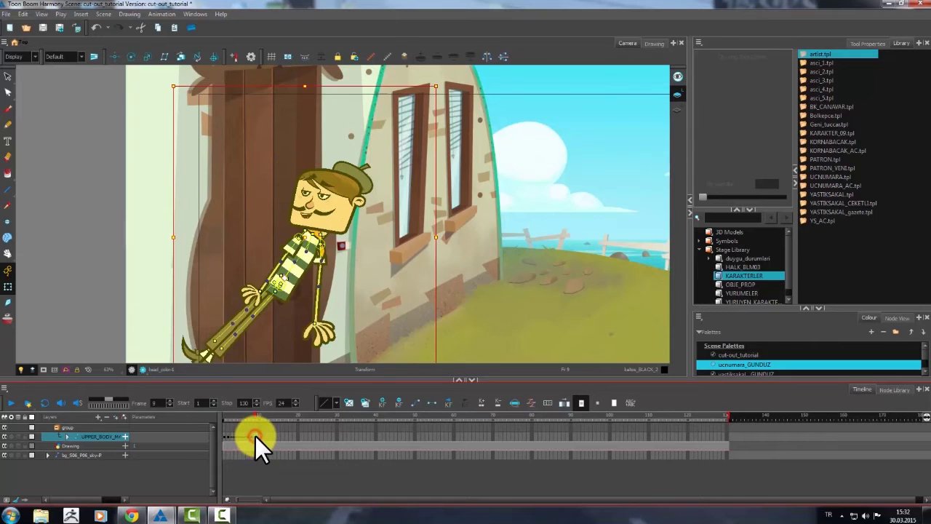
{"action": "left_click", "coordinate": [269, 438]}
{"action": "left_click", "coordinate": [289, 438]}
{"action": "left_click_drag", "start_coordinate": [239, 437], "coordinate": [284, 437]}
{"action": "left_click", "coordinate": [292, 436]}
{"action": "left_click", "coordinate": [308, 437]}
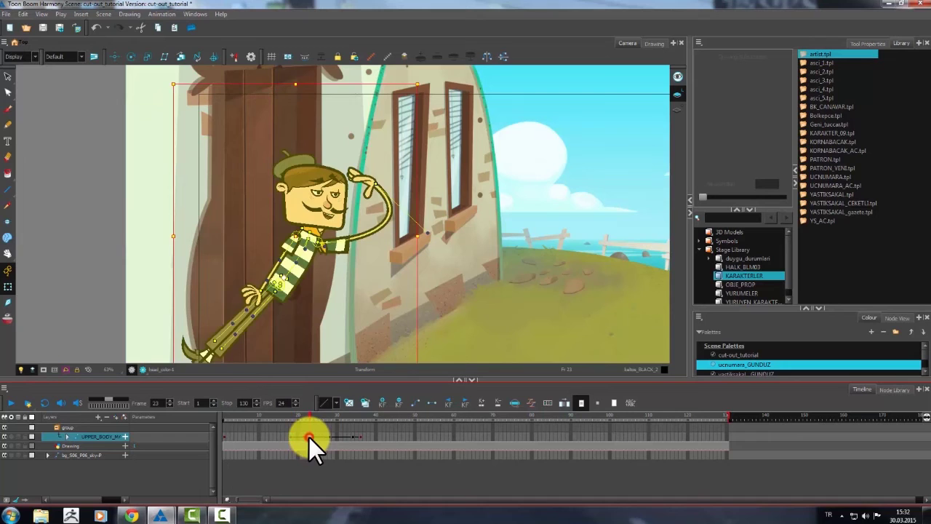
Step: In frame 20, between the upright and saluting poses, rotate the whole character clockwise into a forward lean
{"action": "left_click", "coordinate": [293, 437]}
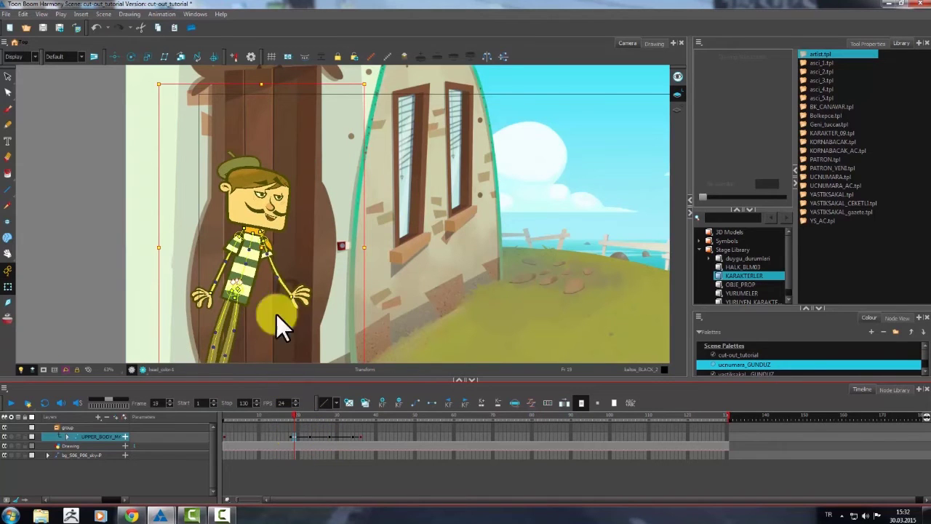
{"action": "left_click", "coordinate": [310, 437]}
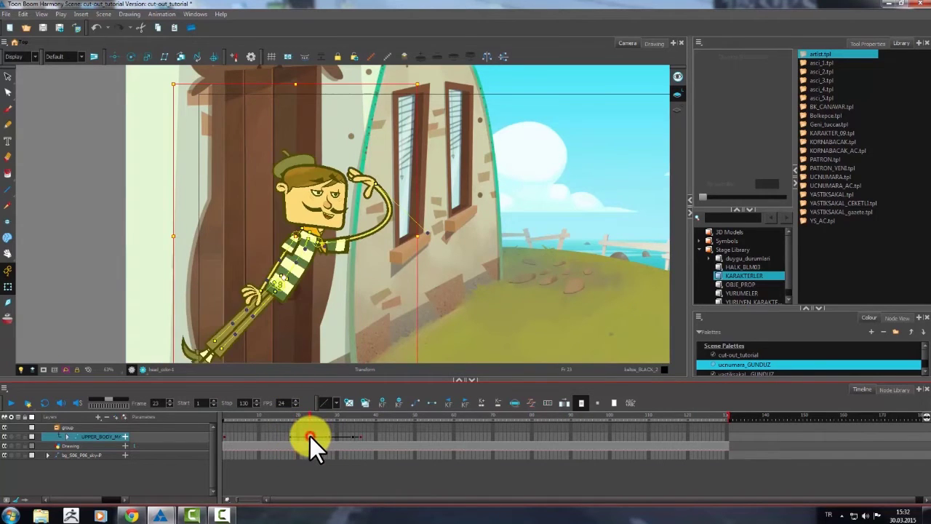
{"action": "left_click", "coordinate": [299, 438]}
{"action": "scroll", "coordinate": [326, 270], "scroll_direction": "down", "scroll_amount": 2}
{"action": "left_click_drag", "start_coordinate": [326, 270], "coordinate": [426, 245]}
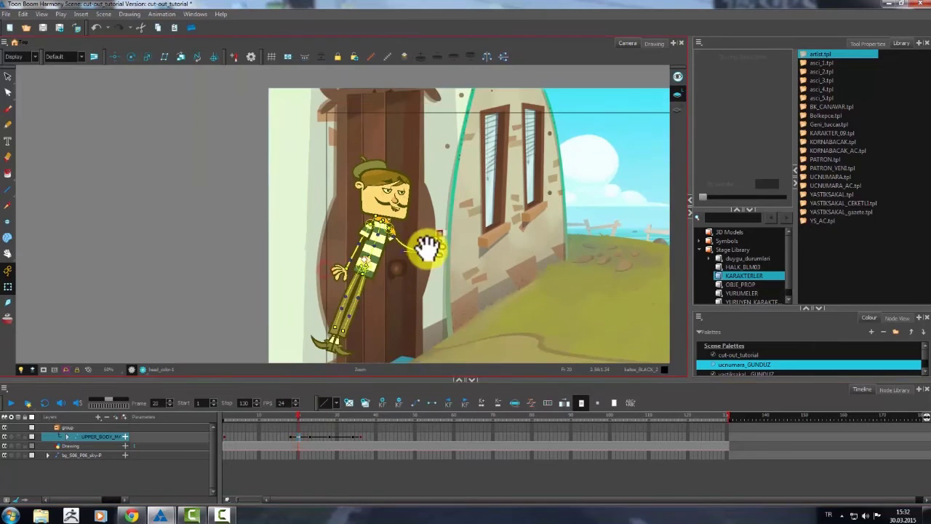
{"action": "left_click_drag", "start_coordinate": [475, 100], "coordinate": [493, 118]}
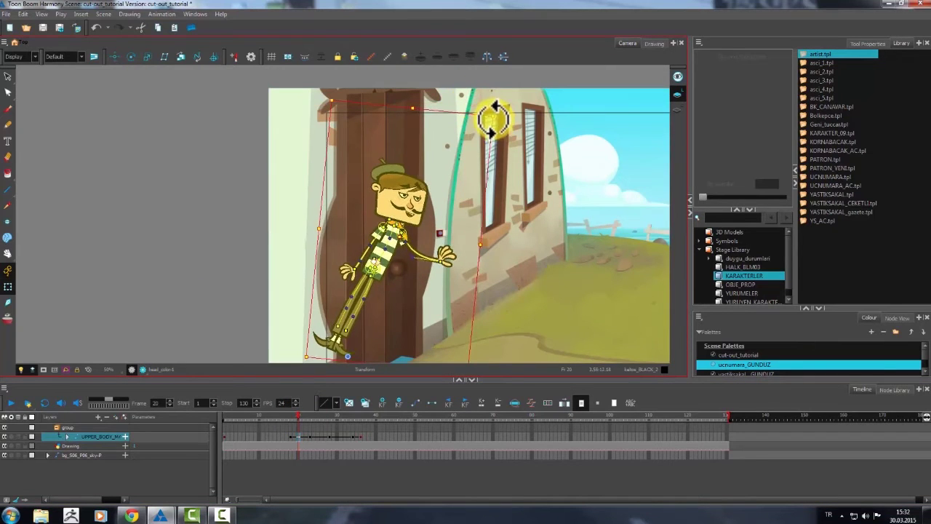
Step: Select the upper body with the head and arms in frame 20 and squash it slightly downward
{"action": "left_click", "coordinate": [249, 218]}
{"action": "left_click", "coordinate": [386, 252]}
{"action": "left_click", "coordinate": [421, 206]}
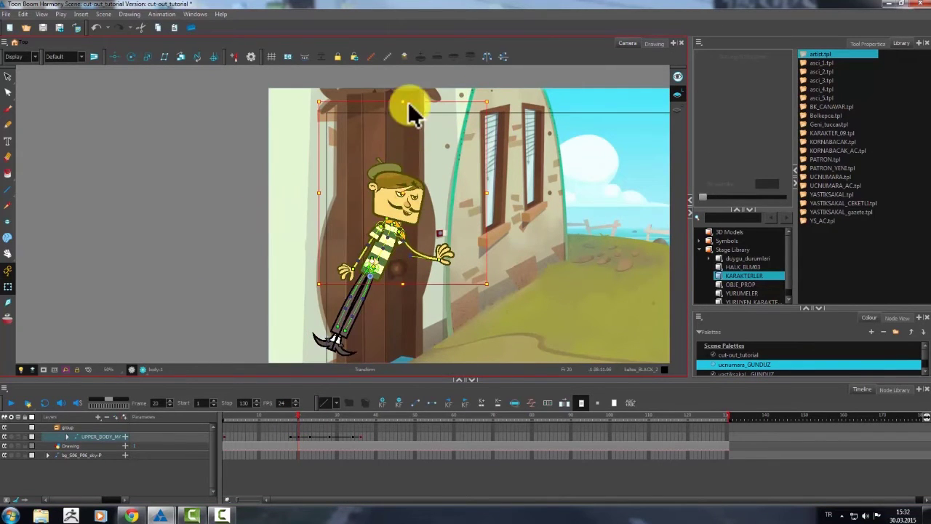
{"action": "left_click_drag", "start_coordinate": [405, 100], "coordinate": [395, 110]}
Step: Bend the front arm into a curve in frame 20 and turn its hand back toward the waist
{"action": "left_click_drag", "start_coordinate": [476, 230], "coordinate": [450, 198]}
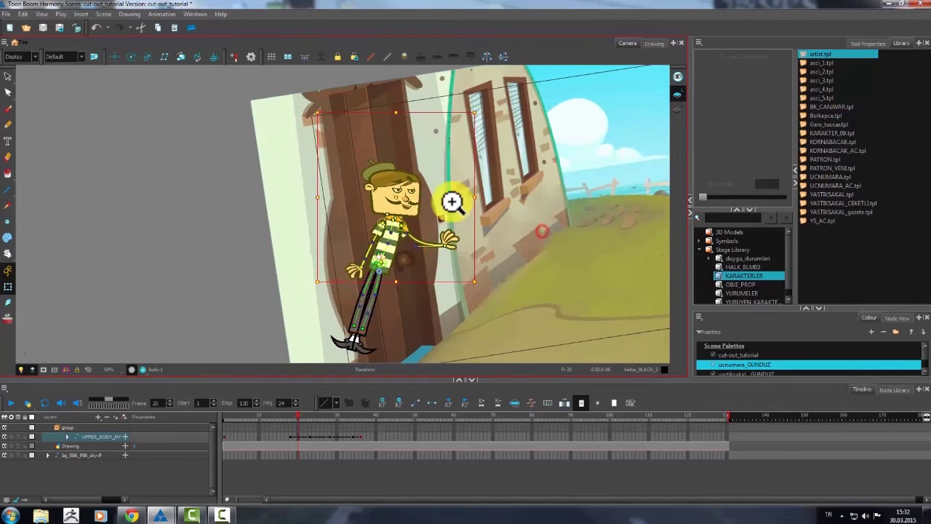
{"action": "scroll", "coordinate": [449, 211], "scroll_direction": "up", "scroll_amount": 2}
{"action": "left_click", "coordinate": [436, 211]}
{"action": "left_click_drag", "start_coordinate": [439, 268], "coordinate": [404, 306]}
{"action": "mouse_move", "coordinate": [403, 246]}
{"action": "left_mouse_down"}
{"action": "mouse_move", "coordinate": [475, 224]}
{"action": "mouse_move", "coordinate": [478, 251]}
{"action": "left_mouse_up"}
{"action": "left_click", "coordinate": [402, 318]}
{"action": "mouse_move", "coordinate": [437, 327]}
{"action": "left_mouse_down"}
{"action": "mouse_move", "coordinate": [427, 343]}
{"action": "mouse_move", "coordinate": [364, 237]}
{"action": "left_mouse_up"}
Step: Rotate the head clockwise in frame 20, select the whole upper body and reset the view rotation
{"action": "left_click", "coordinate": [382, 203]}
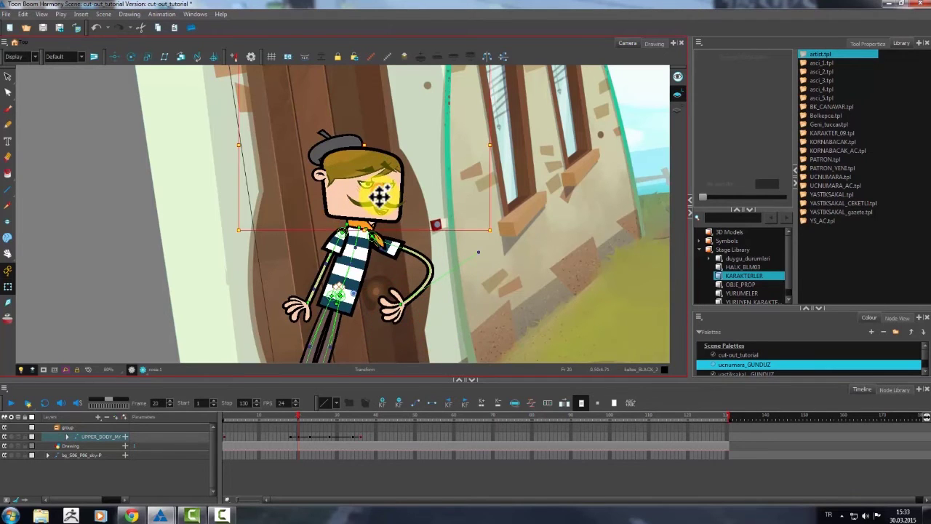
{"action": "left_click_drag", "start_coordinate": [493, 267], "coordinate": [451, 284]}
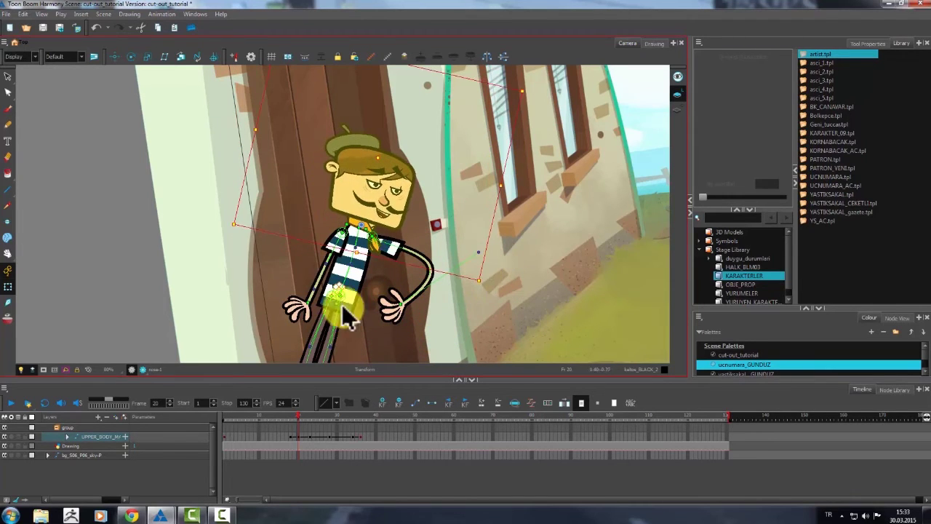
{"action": "left_click", "coordinate": [354, 250]}
{"action": "key", "text": "b"}
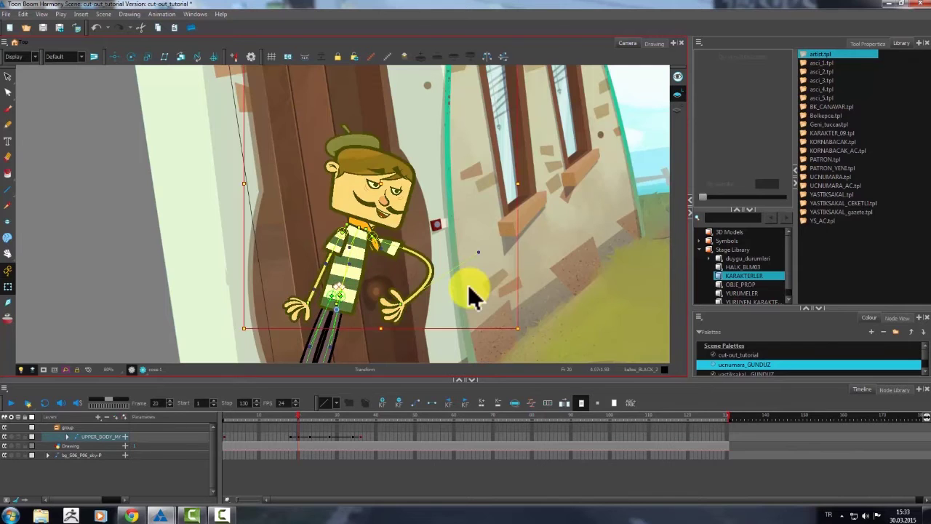
{"action": "key", "text": "shift+x"}
Step: Compare the character's pose in frame 20 with the frames leading to the salute at frame 23
{"action": "scroll", "coordinate": [528, 330], "scroll_direction": "down", "scroll_amount": 1}
{"action": "left_click_drag", "start_coordinate": [538, 340], "coordinate": [463, 426]}
{"action": "left_click", "coordinate": [309, 437]}
{"action": "left_click", "coordinate": [298, 437]}
{"action": "left_click_drag", "start_coordinate": [410, 258], "coordinate": [393, 253]}
{"action": "scroll", "coordinate": [394, 253], "scroll_direction": "down", "scroll_amount": 1}
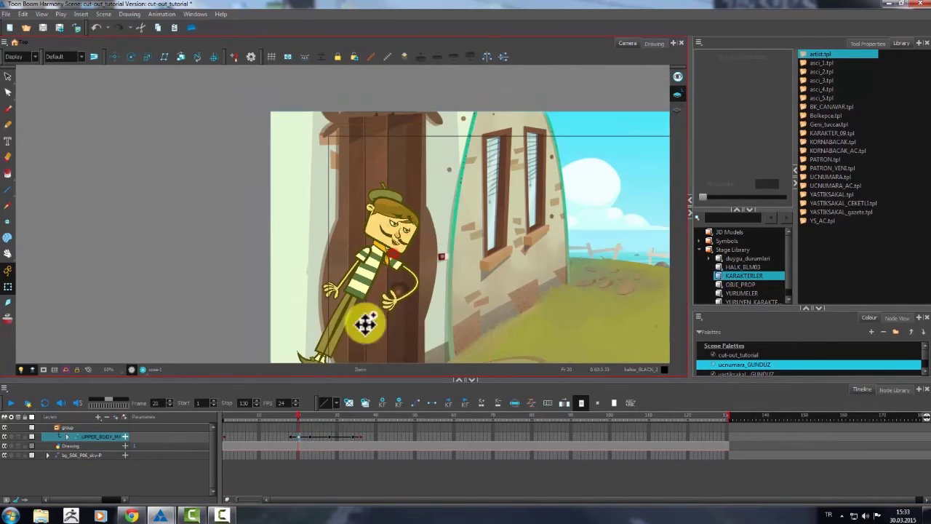
{"action": "left_click", "coordinate": [307, 437]}
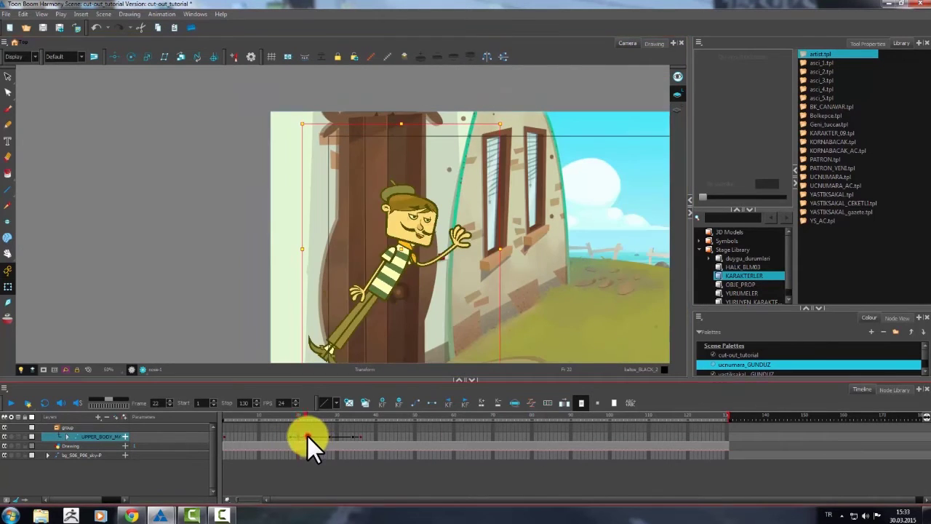
{"action": "left_click", "coordinate": [309, 437]}
Step: In frame 28, rotate the saluting arm clockwise at the shoulder to lower its sleeve
{"action": "left_click", "coordinate": [330, 437]}
{"action": "scroll", "coordinate": [463, 274], "scroll_direction": "up", "scroll_amount": 1}
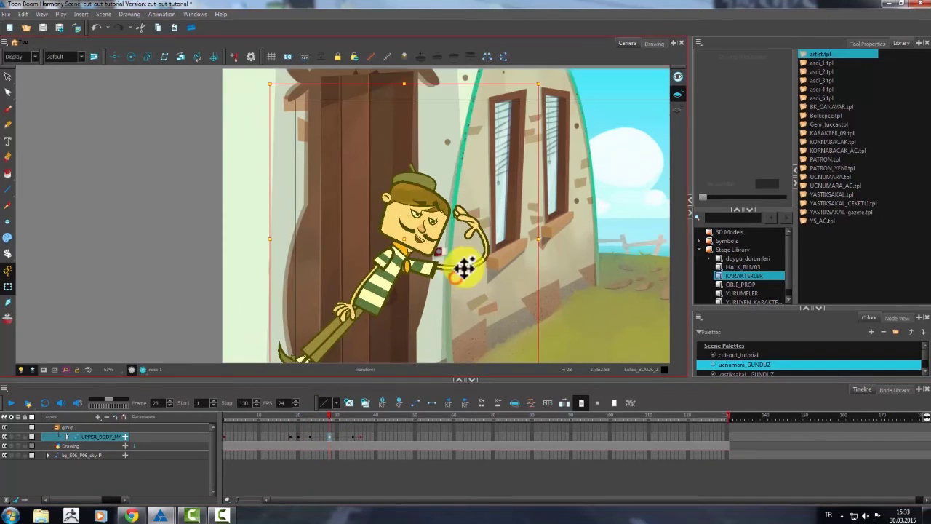
{"action": "left_click", "coordinate": [417, 266]}
{"action": "left_click_drag", "start_coordinate": [510, 298], "coordinate": [489, 333]}
Step: Reshape the forearm's bend with its deformation controls in frame 28 and rotate the hand at the wrist
{"action": "left_click", "coordinate": [480, 293]}
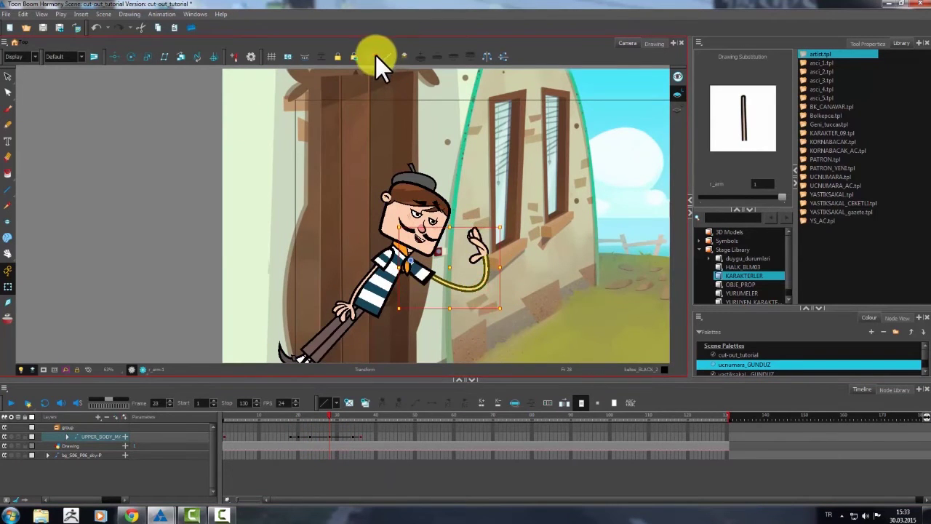
{"action": "left_click", "coordinate": [373, 56]}
{"action": "scroll", "coordinate": [475, 251], "scroll_direction": "up", "scroll_amount": 1}
{"action": "left_click_drag", "start_coordinate": [491, 258], "coordinate": [461, 271]}
{"action": "key", "text": "space"}
{"action": "mouse_move", "coordinate": [471, 332]}
{"action": "left_mouse_down"}
{"action": "mouse_move", "coordinate": [477, 359]}
{"action": "mouse_move", "coordinate": [497, 284]}
{"action": "mouse_move", "coordinate": [498, 211]}
{"action": "left_mouse_up"}
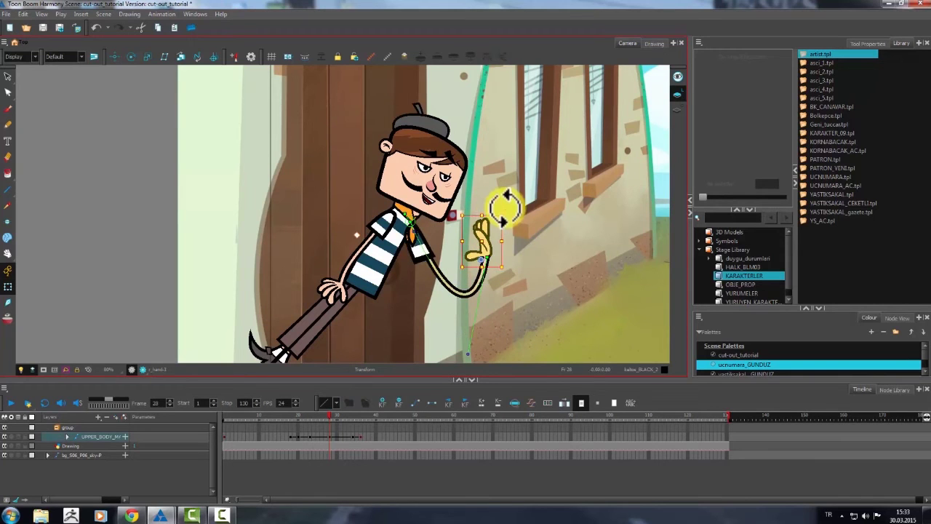
Step: Step through the poses at frames 20, 23, 28 and 34 to examine the motion
{"action": "left_click", "coordinate": [354, 438]}
{"action": "left_click", "coordinate": [299, 438]}
{"action": "left_click", "coordinate": [310, 437]}
{"action": "left_click", "coordinate": [329, 437]}
{"action": "left_click", "coordinate": [309, 437]}
{"action": "left_click", "coordinate": [329, 437]}
{"action": "left_click", "coordinate": [353, 437]}
{"action": "scroll", "coordinate": [402, 275], "scroll_direction": "down", "scroll_amount": 1}
Step: Select the background's parent layer in frame 20 by way of the door
{"action": "left_click", "coordinate": [299, 454]}
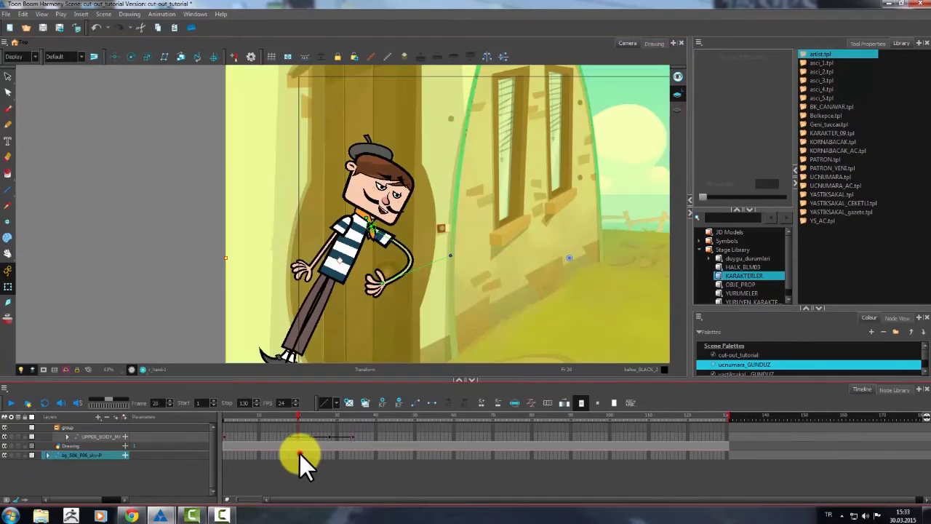
{"action": "key", "text": "2"}
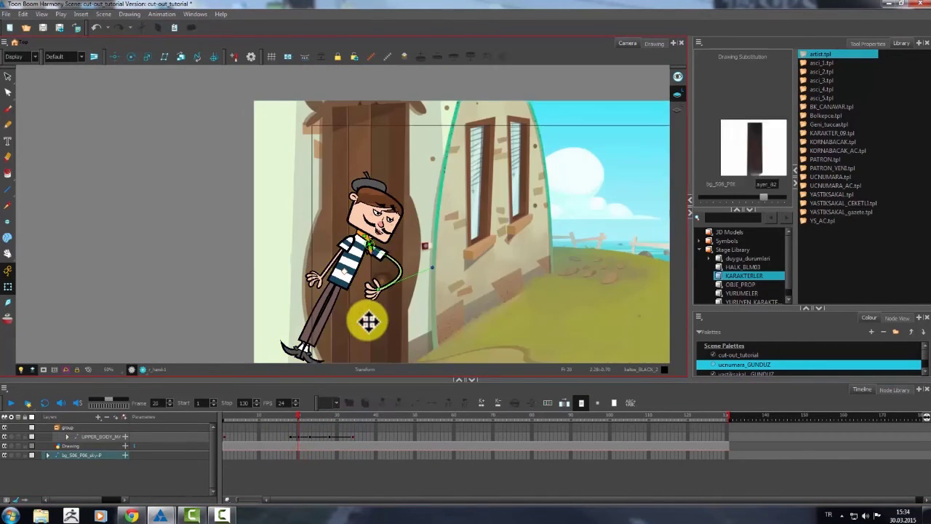
{"action": "key", "text": "b"}
{"action": "left_click", "coordinate": [192, 283]}
{"action": "left_click", "coordinate": [381, 321]}
{"action": "key", "text": "b"}
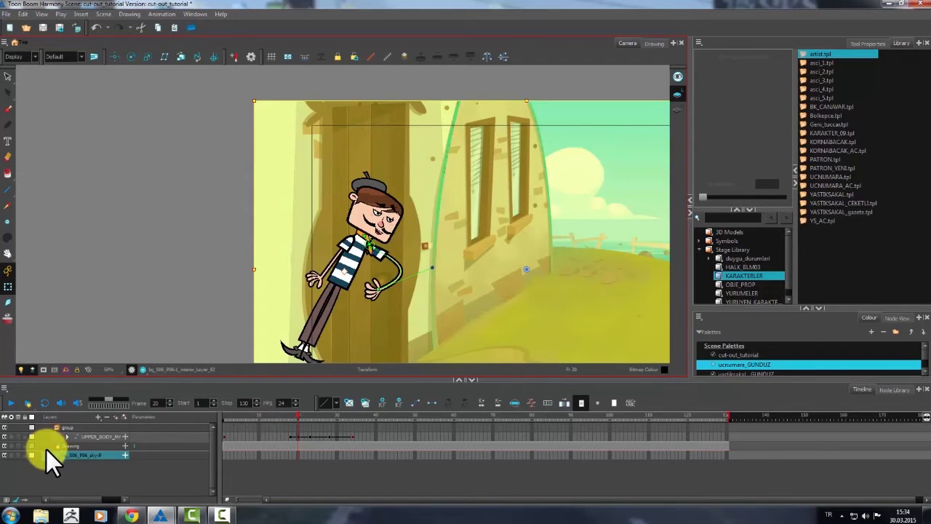
Step: Expand the bg_S06_P06_sky-P layer and select its bg_S06_P06_door-P layer at frame 17
{"action": "left_click", "coordinate": [47, 454]}
{"action": "left_click", "coordinate": [291, 455]}
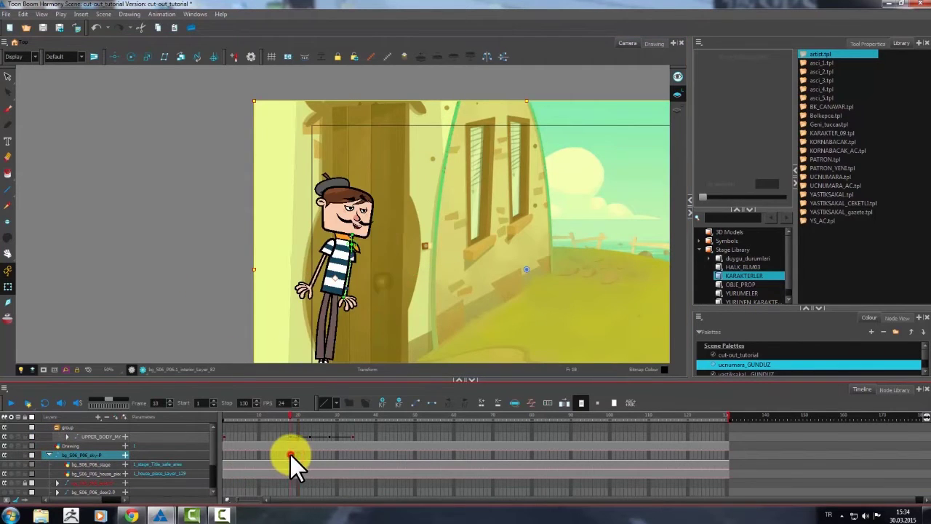
{"action": "left_click", "coordinate": [155, 299]}
{"action": "left_click", "coordinate": [287, 482]}
{"action": "left_click", "coordinate": [10, 483]}
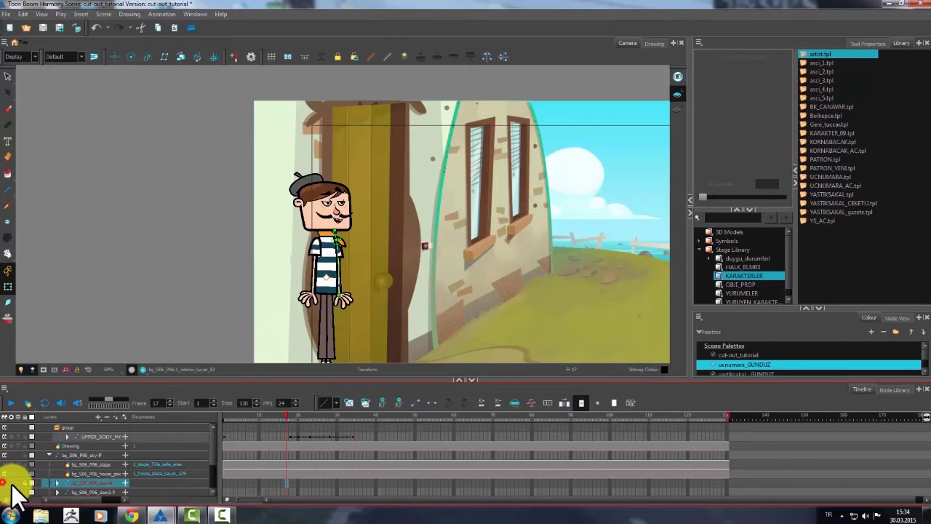
Step: Narrow the door horizontally in frame 20 with the Transform tool so it starts to open
{"action": "left_click", "coordinate": [343, 272]}
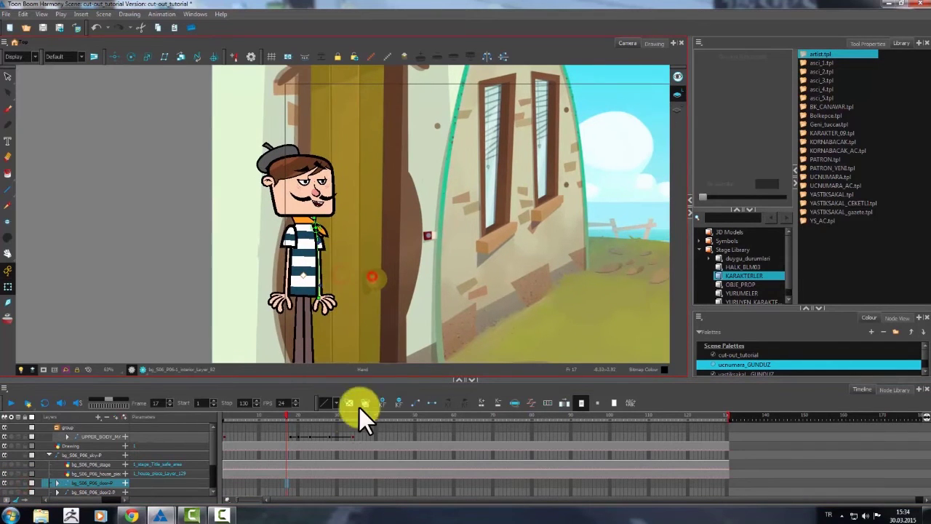
{"action": "left_click", "coordinate": [298, 483]}
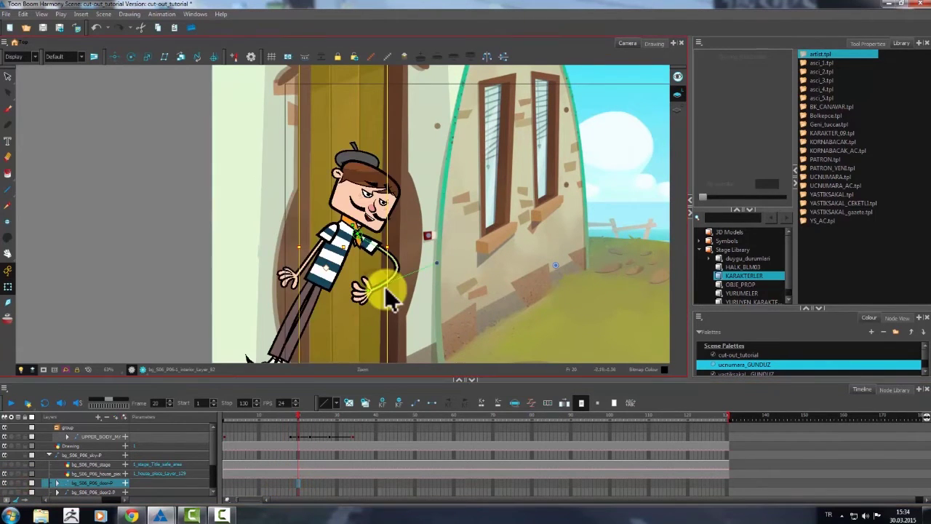
{"action": "scroll", "coordinate": [386, 291], "scroll_direction": "down", "scroll_amount": 1}
{"action": "left_click", "coordinate": [366, 269]}
{"action": "key", "text": "b"}
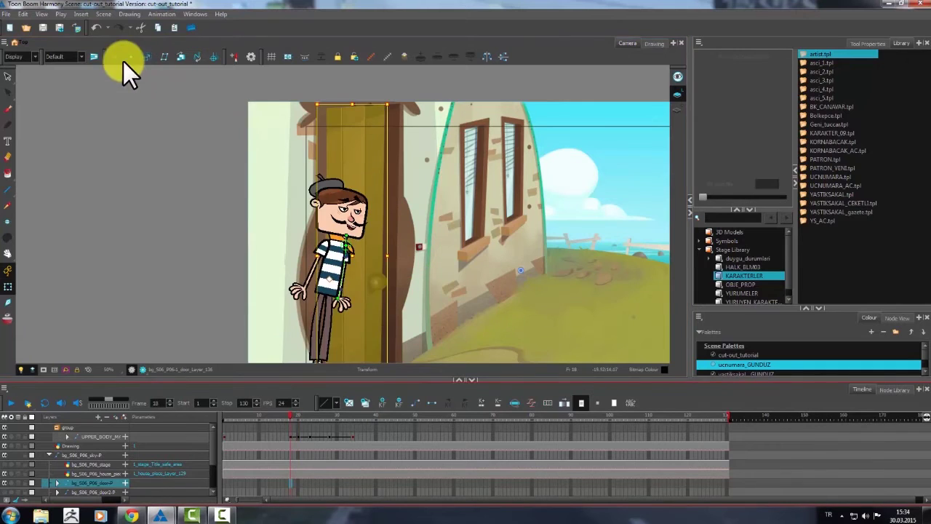
{"action": "left_click", "coordinate": [115, 57]}
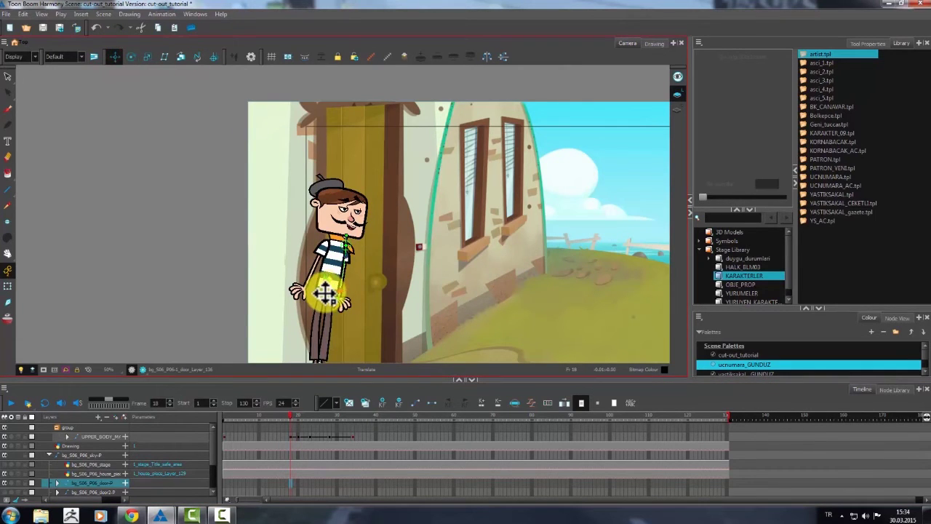
{"action": "left_click", "coordinate": [8, 287]}
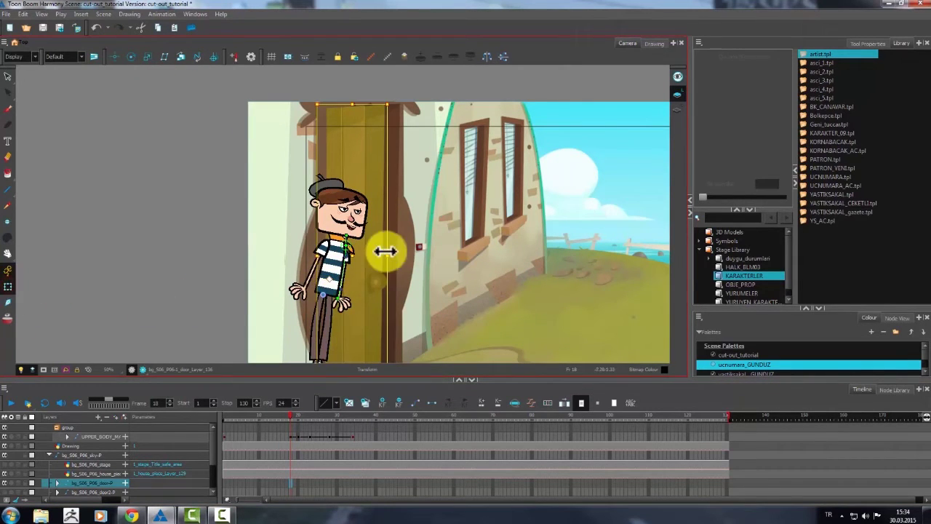
{"action": "left_click", "coordinate": [297, 484]}
{"action": "left_click_drag", "start_coordinate": [390, 260], "coordinate": [376, 249]}
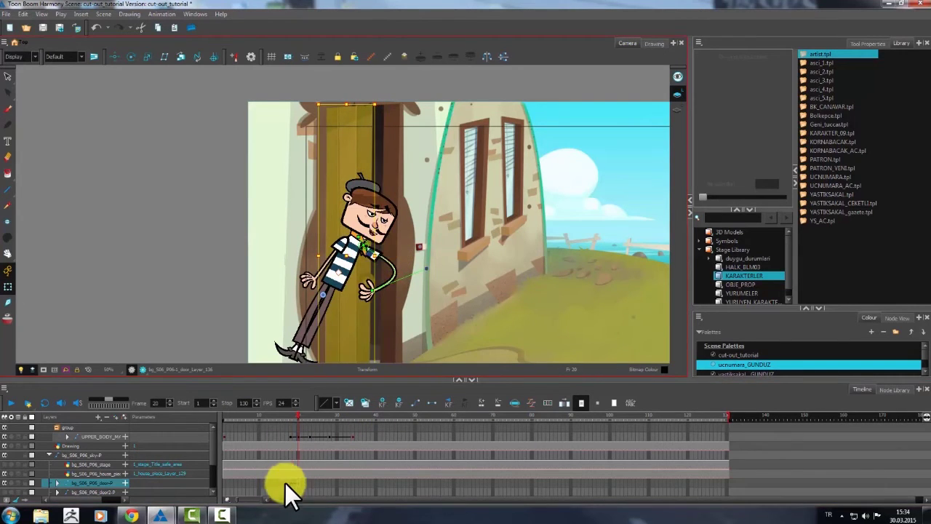
Step: Retime the door's opening keyframes on the bg_S06_P06_door-P layer to about frames 10 to 12
{"action": "left_click", "coordinate": [290, 480]}
{"action": "left_click_drag", "start_coordinate": [262, 486], "coordinate": [261, 486]}
{"action": "left_click", "coordinate": [263, 484]}
{"action": "left_click", "coordinate": [270, 483]}
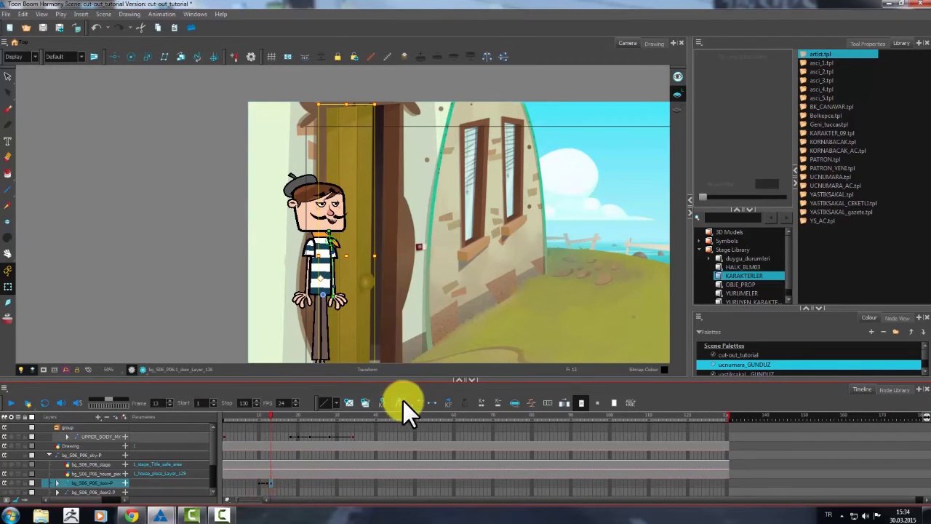
{"action": "left_click", "coordinate": [264, 486]}
{"action": "left_click", "coordinate": [259, 485]}
{"action": "left_click", "coordinate": [266, 485]}
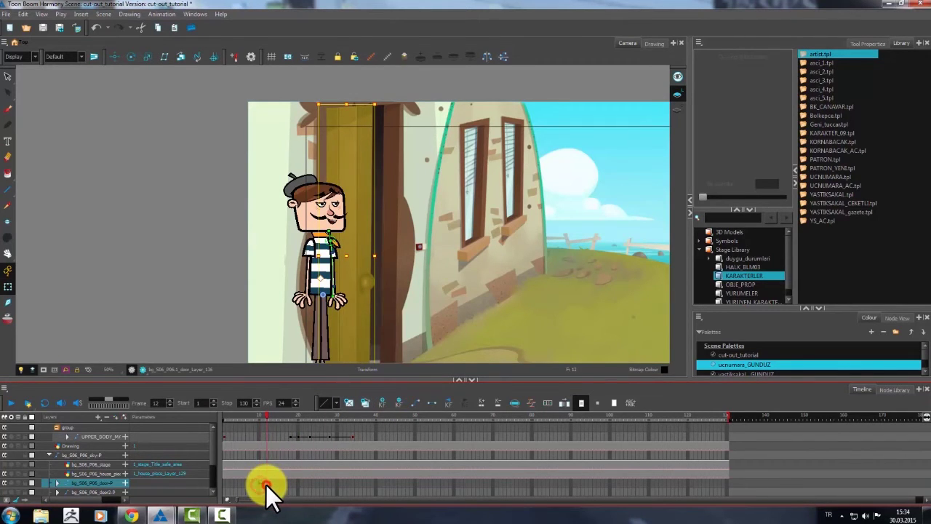
Step: Delete the exposure of the bg_S06_P06_door-P layer from frame 14 to the end of the scene
{"action": "scroll", "coordinate": [287, 479], "scroll_direction": "down", "scroll_amount": 1}
{"action": "left_click", "coordinate": [274, 455]}
{"action": "left_click_drag", "start_coordinate": [349, 500], "coordinate": [674, 500]}
{"action": "left_click", "coordinate": [719, 454], "text": "shift"}
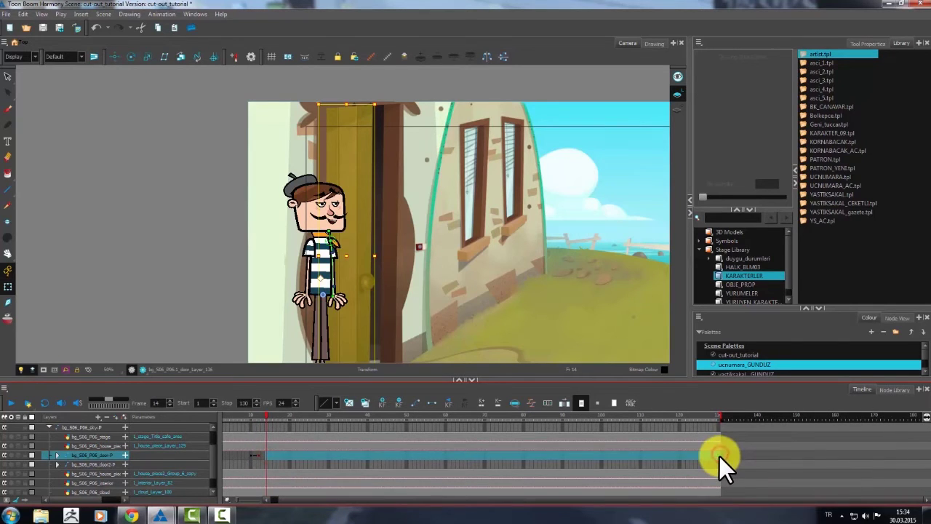
{"action": "key", "text": "Delete"}
Step: Select the bg_S06_P06_door2-P layer at frame 14 and make its opened door visible
{"action": "left_click", "coordinate": [265, 467]}
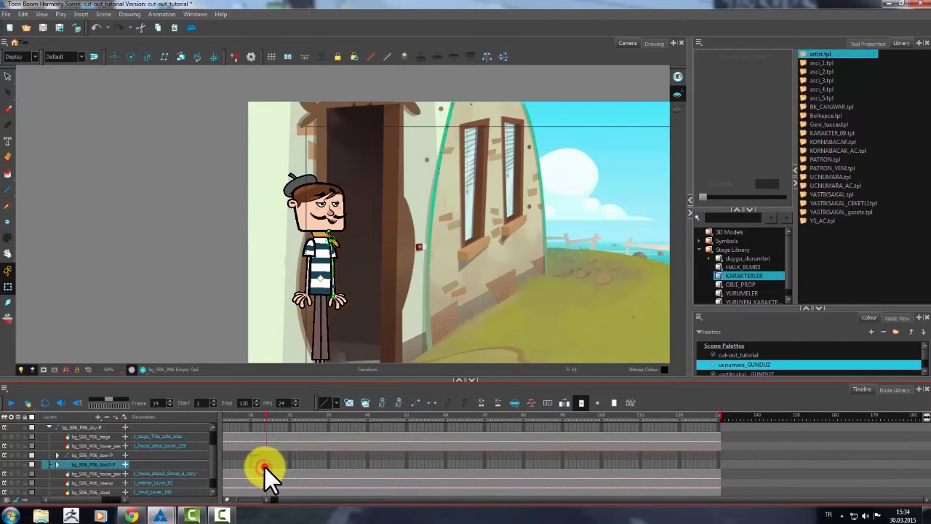
{"action": "left_click", "coordinate": [31, 467]}
{"action": "scroll", "coordinate": [313, 268], "scroll_direction": "up", "scroll_amount": 1}
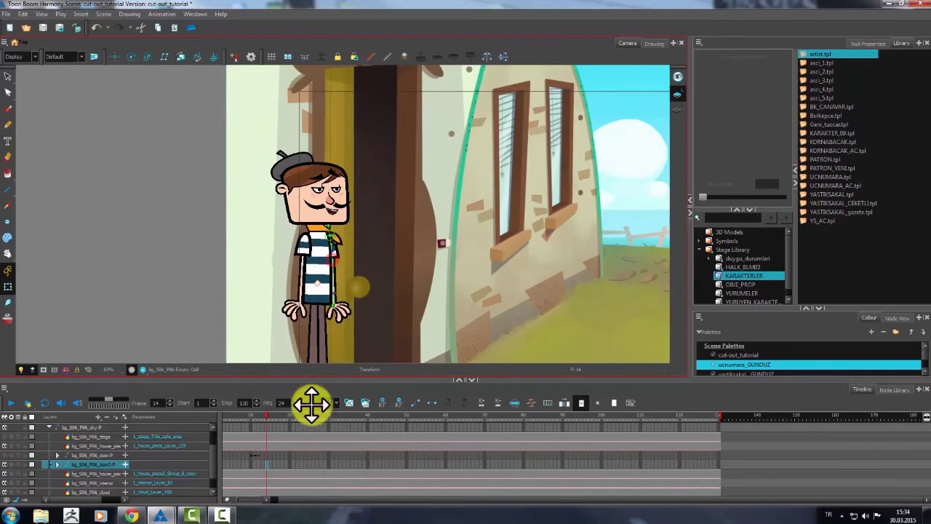
{"action": "scroll", "coordinate": [331, 268], "scroll_direction": "down", "scroll_amount": 1}
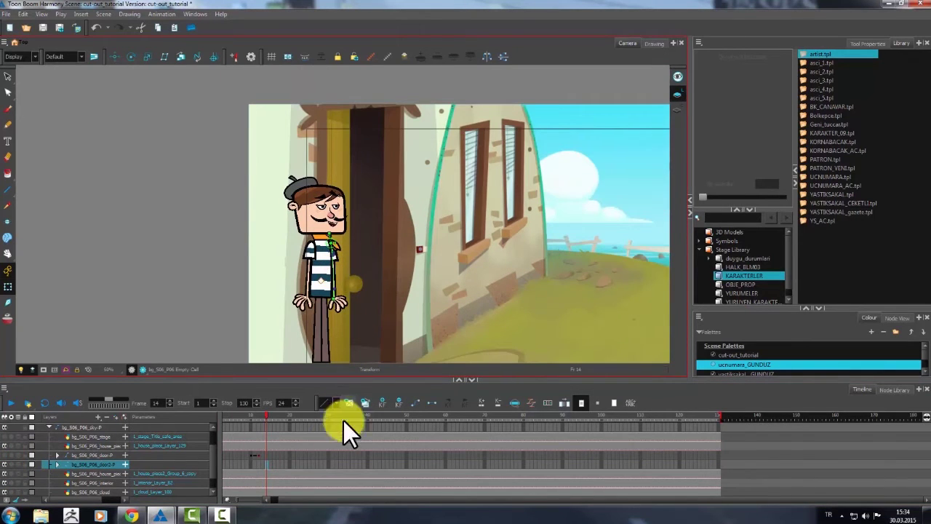
Step: Keyframe the bg_S06_P06_door2-P layer at frame 14 and narrow its door slightly at frame 18
{"action": "left_click_drag", "start_coordinate": [264, 415], "coordinate": [276, 432]}
{"action": "left_click", "coordinate": [273, 418]}
{"action": "left_click_drag", "start_coordinate": [274, 420], "coordinate": [274, 453]}
{"action": "left_click", "coordinate": [270, 463]}
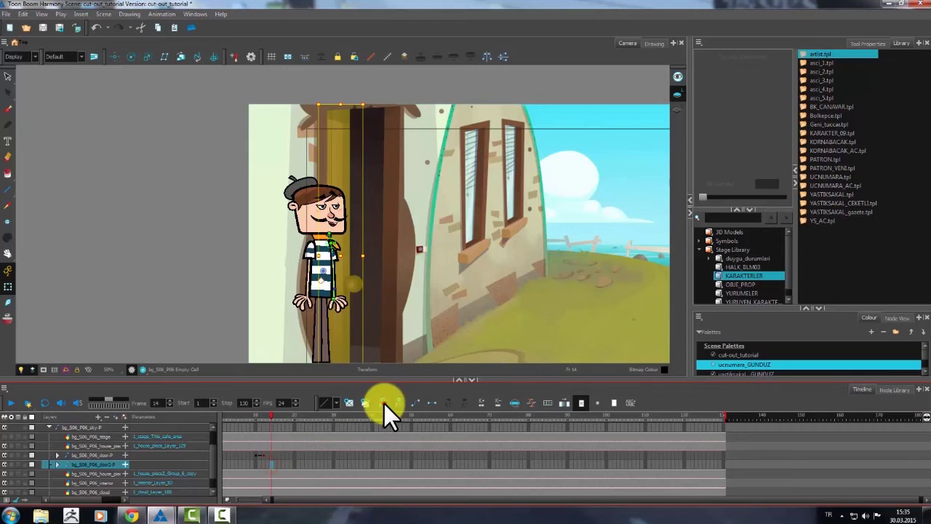
{"action": "left_click", "coordinate": [287, 464]}
{"action": "left_click_drag", "start_coordinate": [361, 256], "coordinate": [357, 259]}
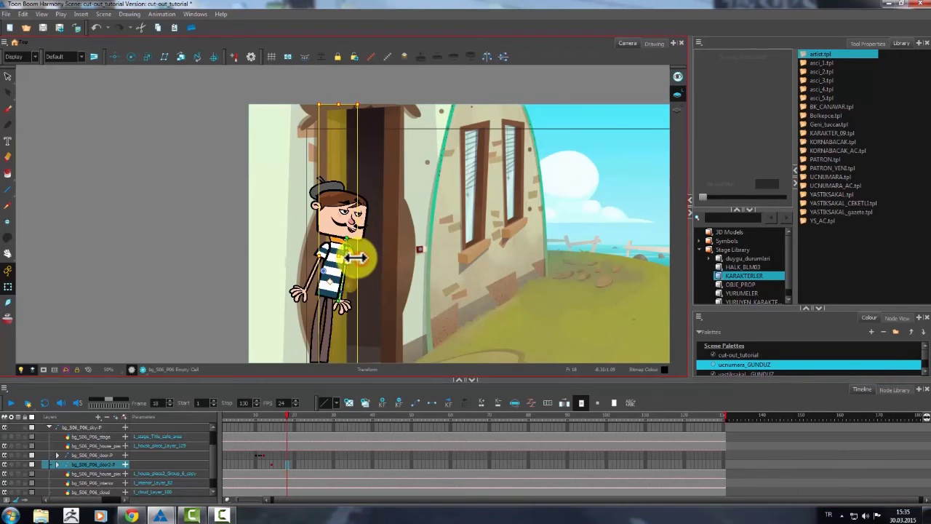
{"action": "left_click", "coordinate": [294, 463]}
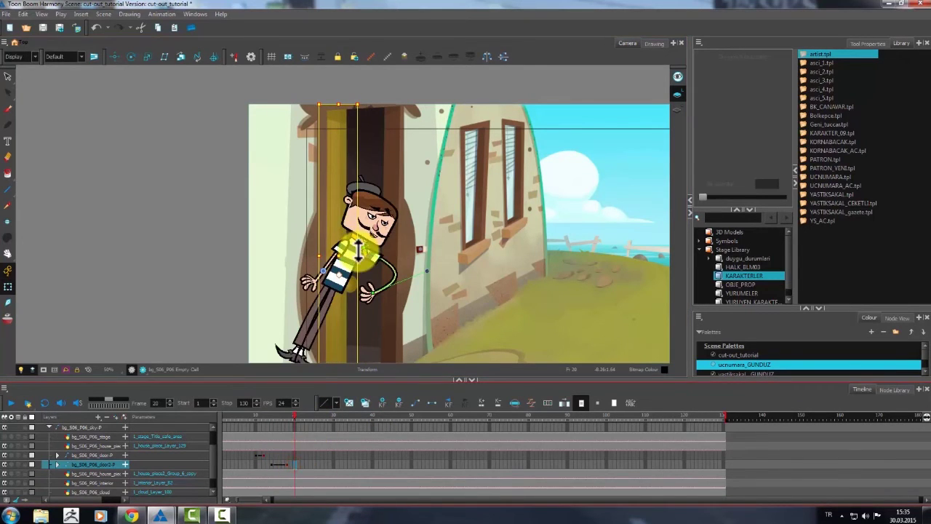
{"action": "left_click", "coordinate": [290, 463]}
Step: Shift the artist's UPPER_BODY keyframes so that his motion starts at frame 24
{"action": "left_click", "coordinate": [254, 415]}
{"action": "scroll", "coordinate": [185, 459], "scroll_direction": "up", "scroll_amount": 2}
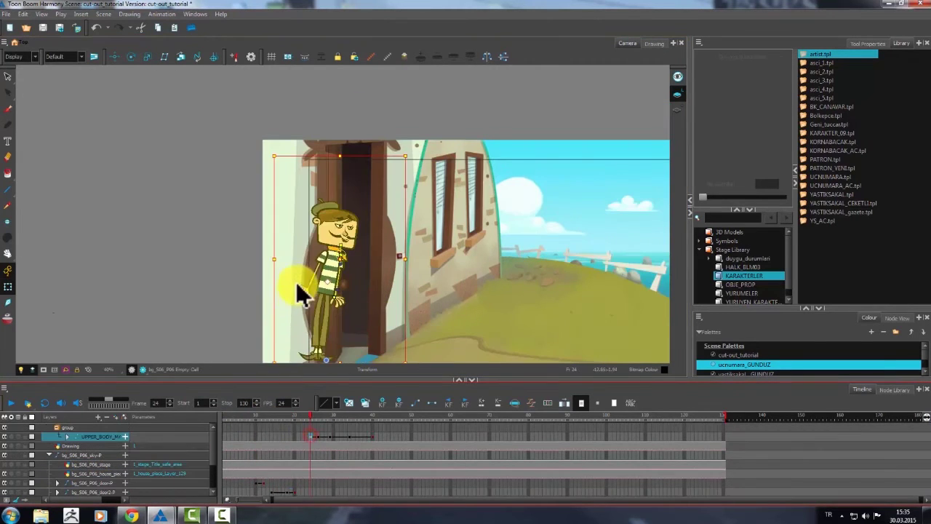
Step: Select the house wall piece beside the door and bring it in front of the artist so it hides him
{"action": "left_click", "coordinate": [300, 249]}
{"action": "scroll", "coordinate": [326, 202], "scroll_direction": "up", "scroll_amount": 1}
{"action": "scroll", "coordinate": [330, 187], "scroll_direction": "down", "scroll_amount": 2}
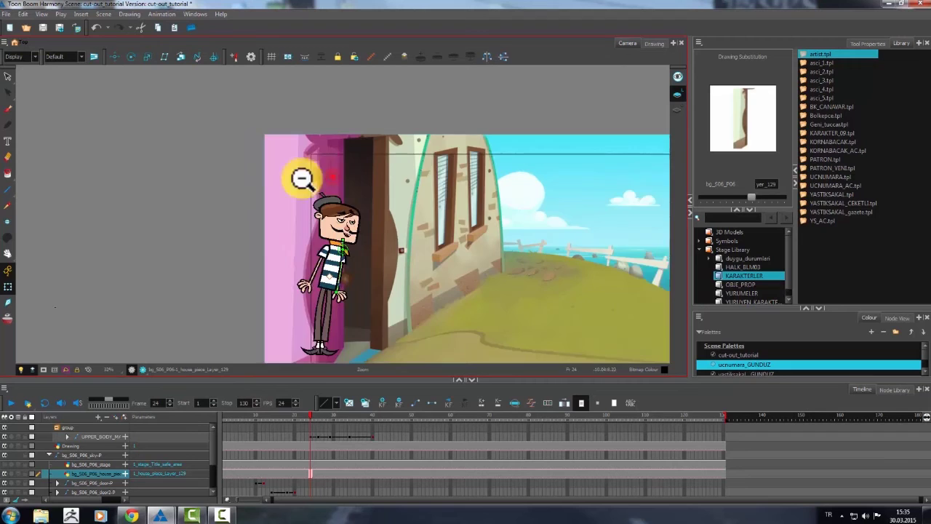
{"action": "scroll", "coordinate": [254, 254], "scroll_direction": "up", "scroll_amount": 1}
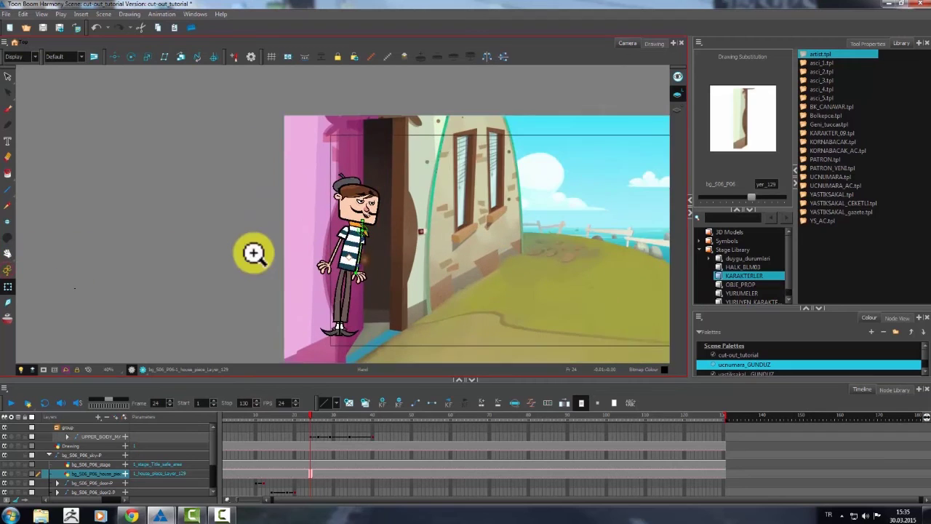
{"action": "left_click_drag", "start_coordinate": [271, 253], "coordinate": [272, 226]}
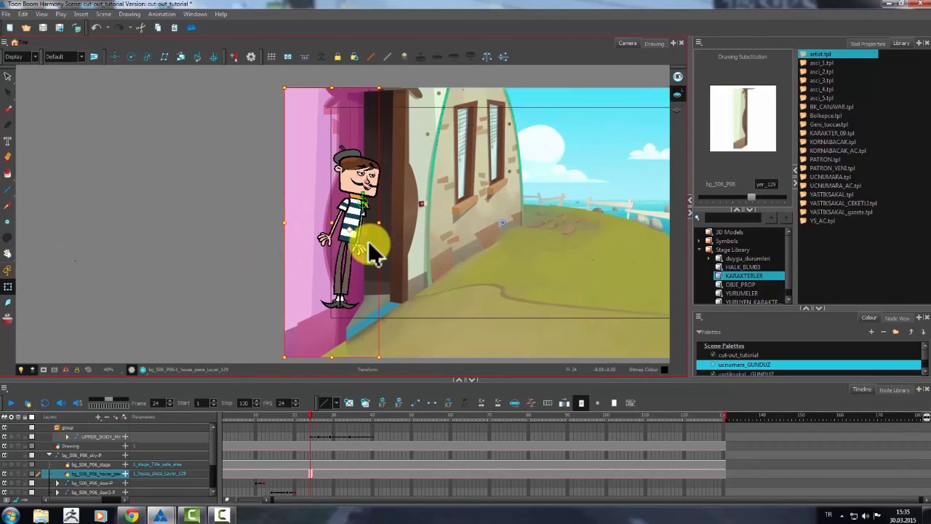
{"action": "key", "text": "alt+Down"}
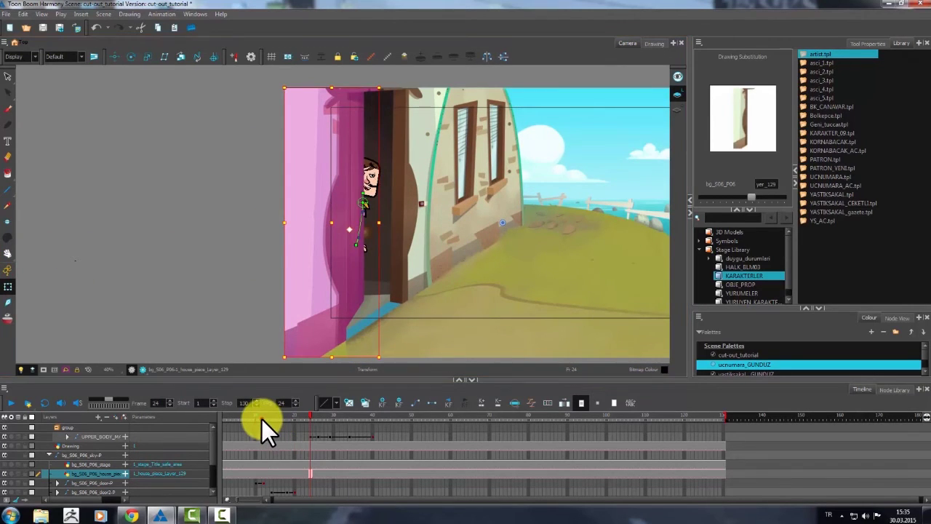
Step: Play the scene from frame 1 to check the door opening and the artist's entrance
{"action": "left_click", "coordinate": [251, 414]}
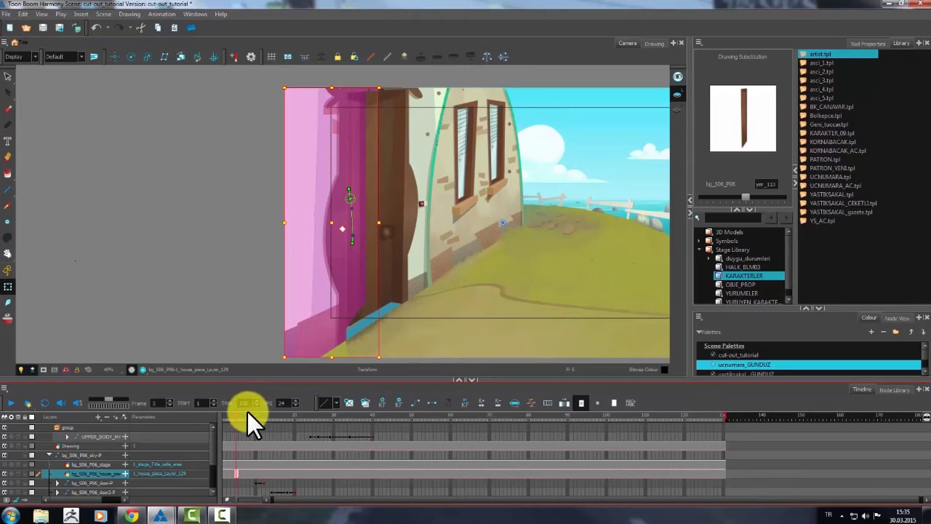
{"action": "left_click_drag", "start_coordinate": [248, 412], "coordinate": [198, 412]}
{"action": "left_click", "coordinate": [203, 304]}
{"action": "left_click_drag", "start_coordinate": [322, 227], "coordinate": [155, 240]}
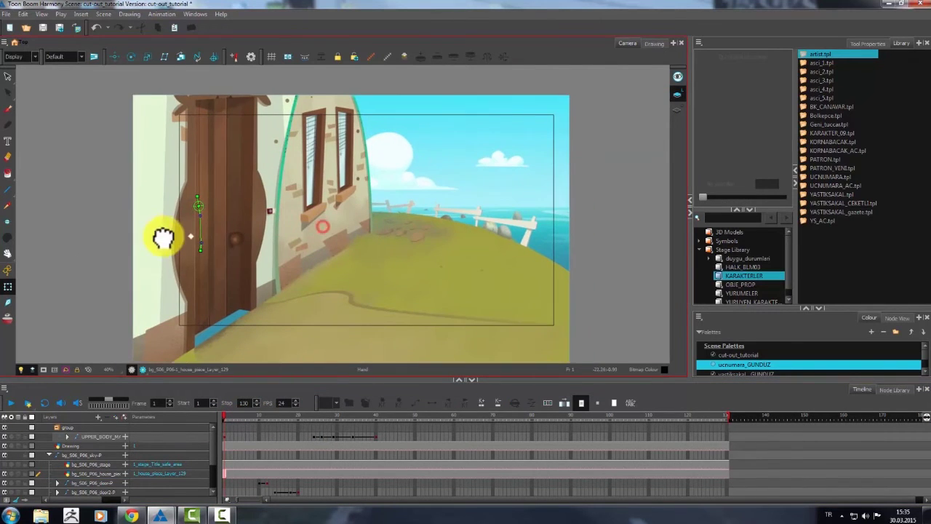
{"action": "left_click", "coordinate": [11, 403]}
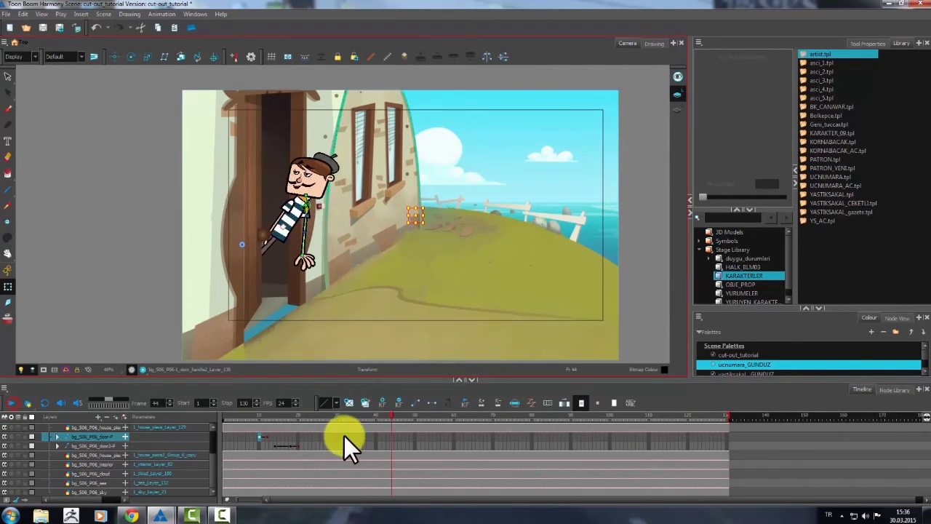
Step: Collapse the bg_S06_P06_sky-P layer and delay the UPPER_BODY keyframes after frame 29 so the next one falls at about frame 49
{"action": "left_click_drag", "start_coordinate": [213, 450], "coordinate": [214, 438]}
{"action": "left_click", "coordinate": [46, 452]}
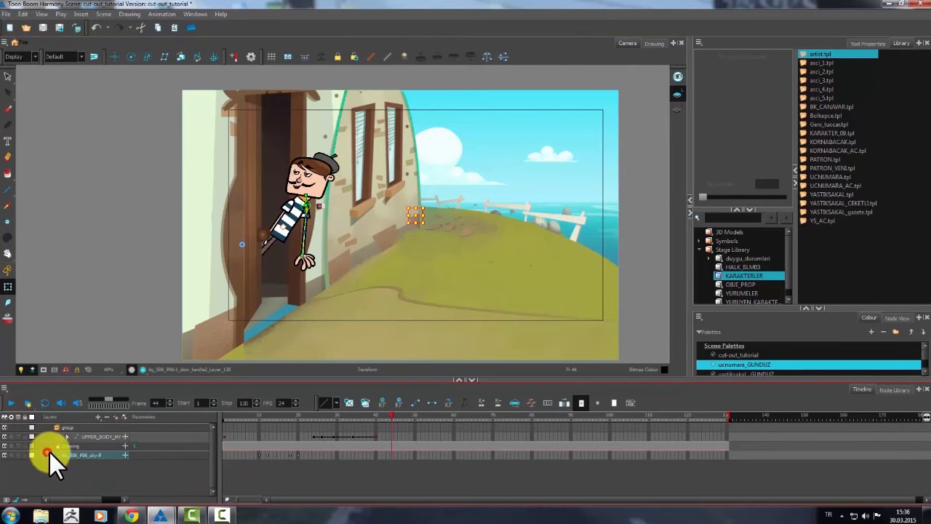
{"action": "left_click", "coordinate": [322, 437]}
{"action": "left_click", "coordinate": [333, 437]}
{"action": "left_click", "coordinate": [353, 436]}
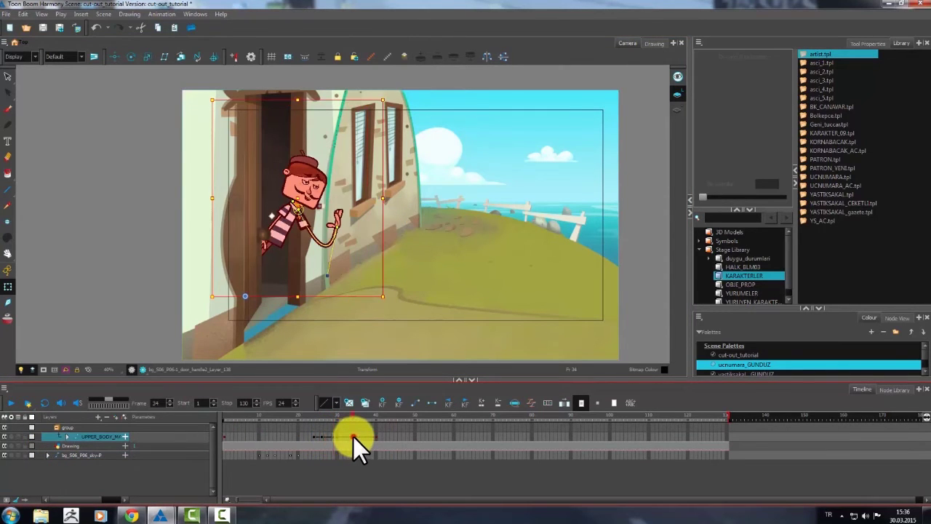
{"action": "left_click_drag", "start_coordinate": [365, 437], "coordinate": [421, 435]}
{"action": "left_click", "coordinate": [372, 435]}
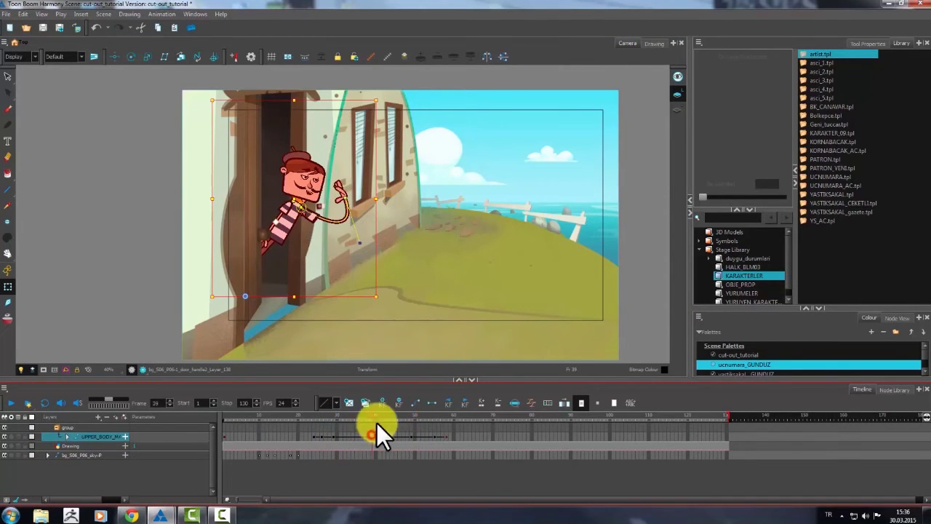
Step: Hold the raised-hand pose without interpolation up to frame 49 and move its keyframe from frame 29 to frame 38
{"action": "left_click", "coordinate": [428, 403]}
{"action": "left_click", "coordinate": [323, 435]}
{"action": "left_click", "coordinate": [334, 436]}
{"action": "left_click_drag", "start_coordinate": [332, 437], "coordinate": [365, 437]}
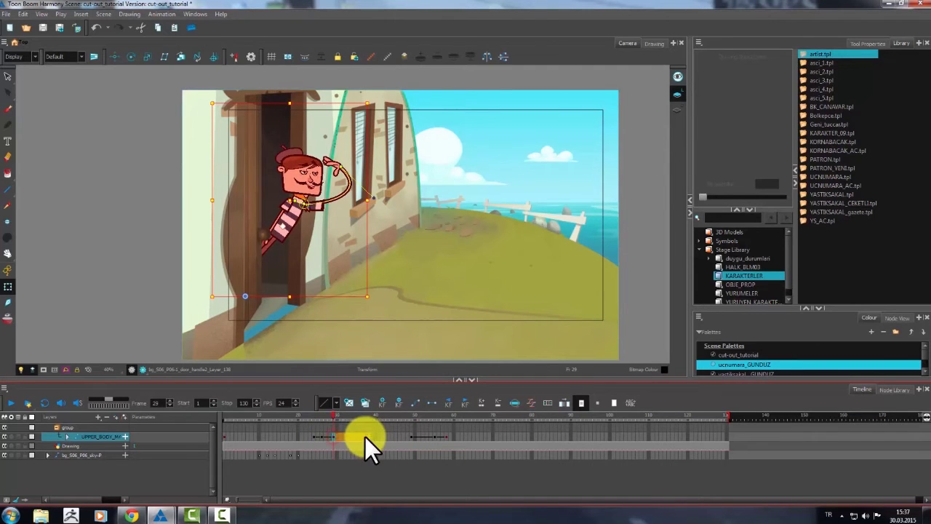
{"action": "left_click", "coordinate": [355, 438]}
Step: Lower the artist slightly at frame 26 and rotate him clockwise with the Transform tool
{"action": "left_click", "coordinate": [324, 439]}
{"action": "left_click", "coordinate": [314, 438]}
{"action": "left_click", "coordinate": [323, 437]}
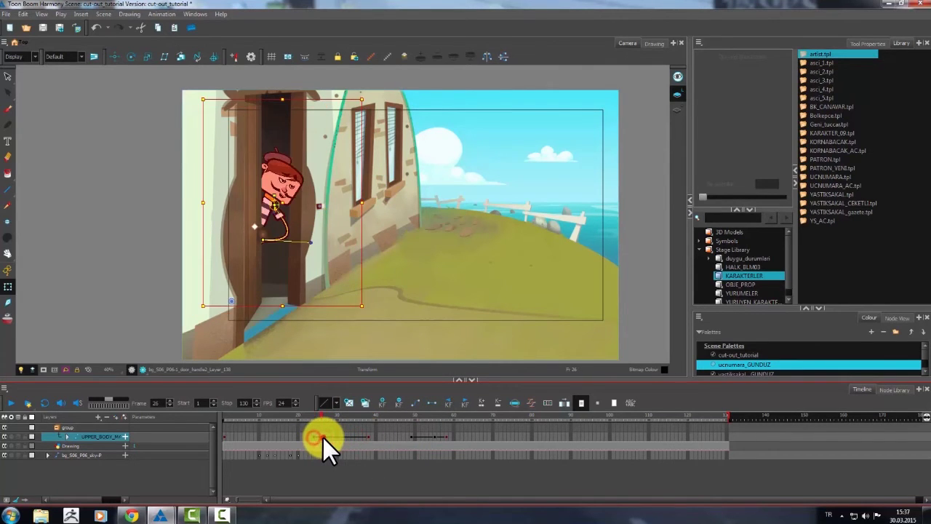
{"action": "left_click", "coordinate": [7, 271]}
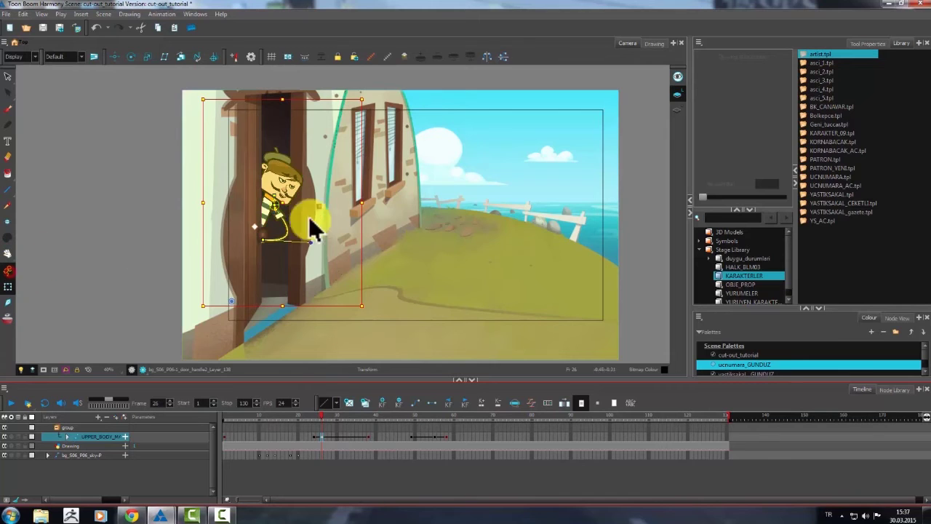
{"action": "left_click_drag", "start_coordinate": [285, 207], "coordinate": [287, 214]}
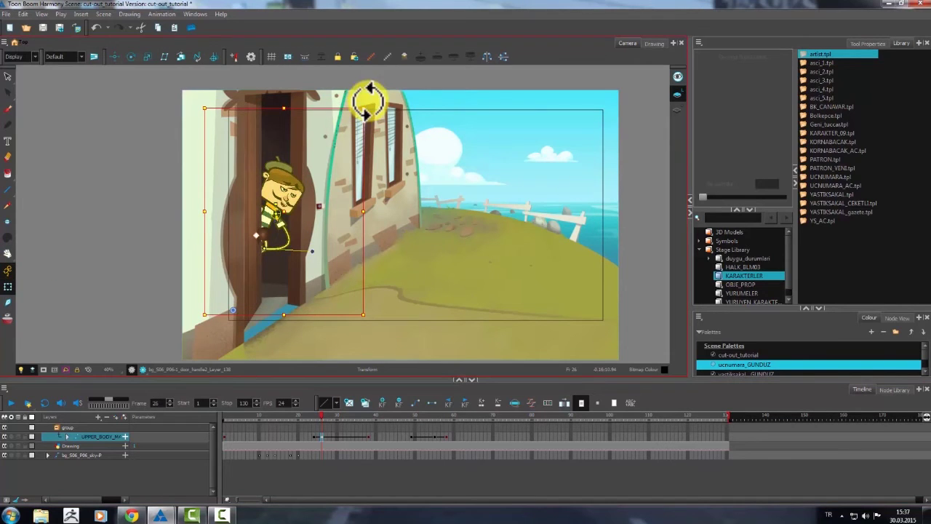
{"action": "left_click_drag", "start_coordinate": [368, 100], "coordinate": [377, 110]}
{"action": "left_click", "coordinate": [156, 190]}
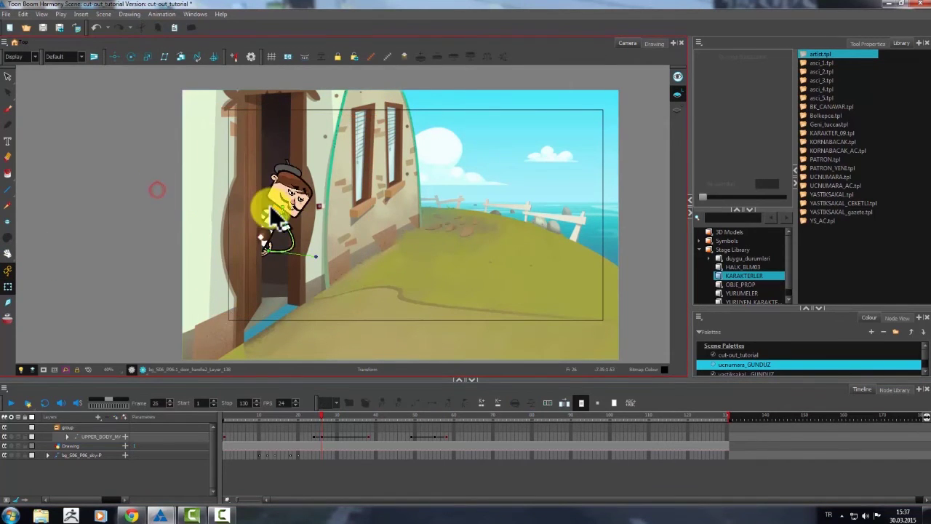
Step: Rotate the artist's head counterclockwise at frame 26 until it is upright
{"action": "left_click", "coordinate": [276, 211]}
{"action": "key", "text": "b"}
{"action": "left_click_drag", "start_coordinate": [380, 250], "coordinate": [397, 183]}
Step: Step through the artist's poses between frames 24 and 36 to examine the motion
{"action": "left_click", "coordinate": [313, 436]}
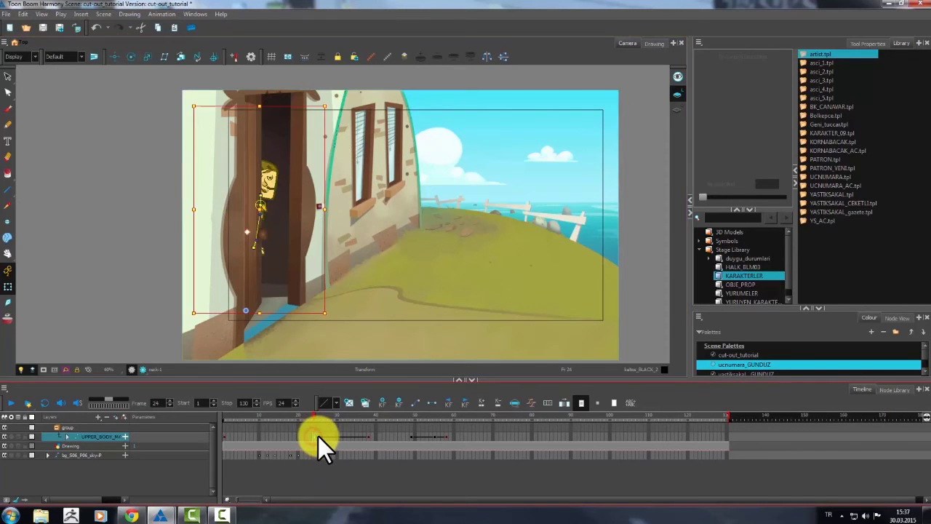
{"action": "left_click", "coordinate": [313, 437]}
{"action": "left_click", "coordinate": [317, 436]}
{"action": "left_click", "coordinate": [321, 437]}
{"action": "left_click", "coordinate": [361, 437]}
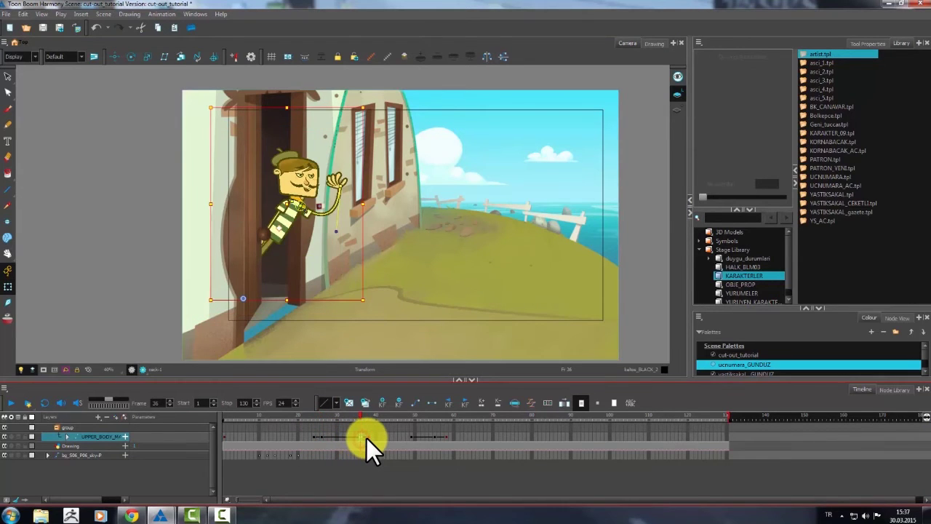
{"action": "left_click", "coordinate": [332, 438]}
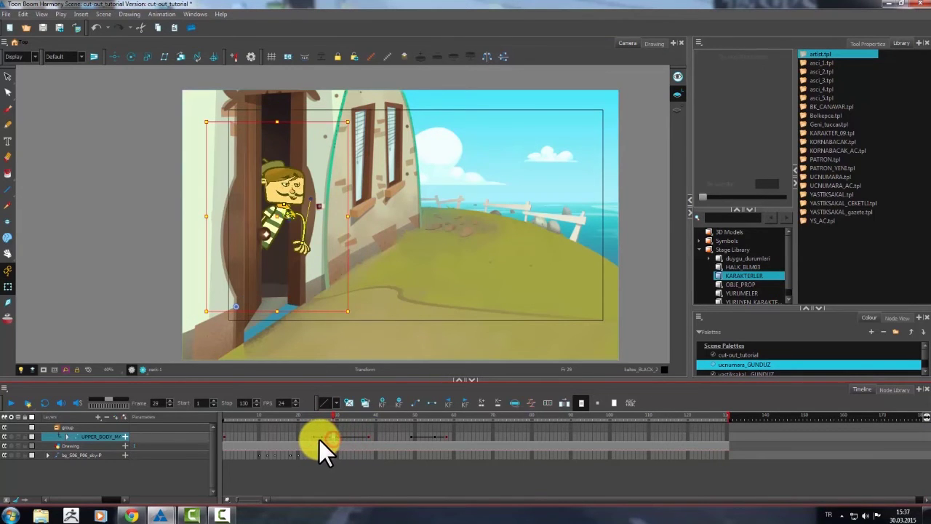
Step: Ease the motion into the frame 38 keyframe with a left time ratio of 88.97 and a left value ratio of 0.72
{"action": "left_click", "coordinate": [320, 437]}
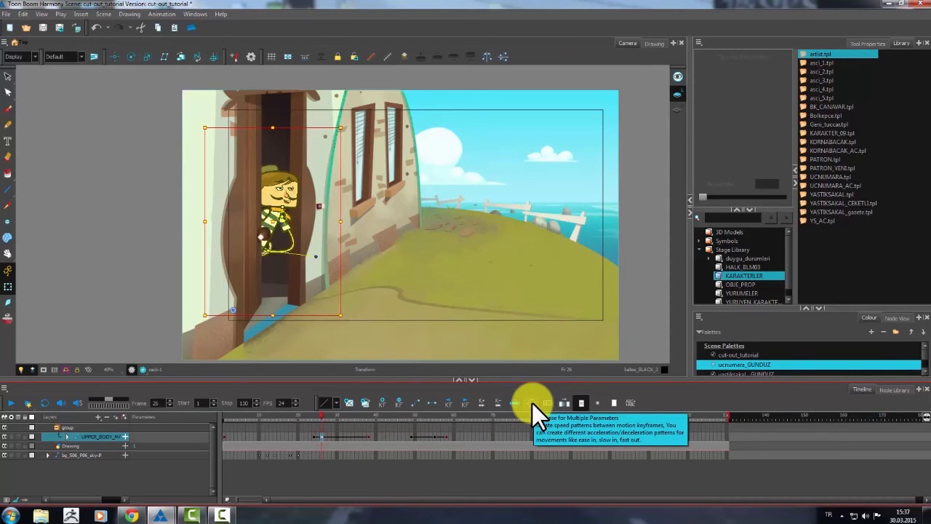
{"action": "left_click", "coordinate": [532, 402]}
{"action": "left_click_drag", "start_coordinate": [429, 231], "coordinate": [384, 236]}
{"action": "left_click", "coordinate": [486, 339]}
{"action": "left_click", "coordinate": [480, 340]}
{"action": "left_click", "coordinate": [554, 340]}
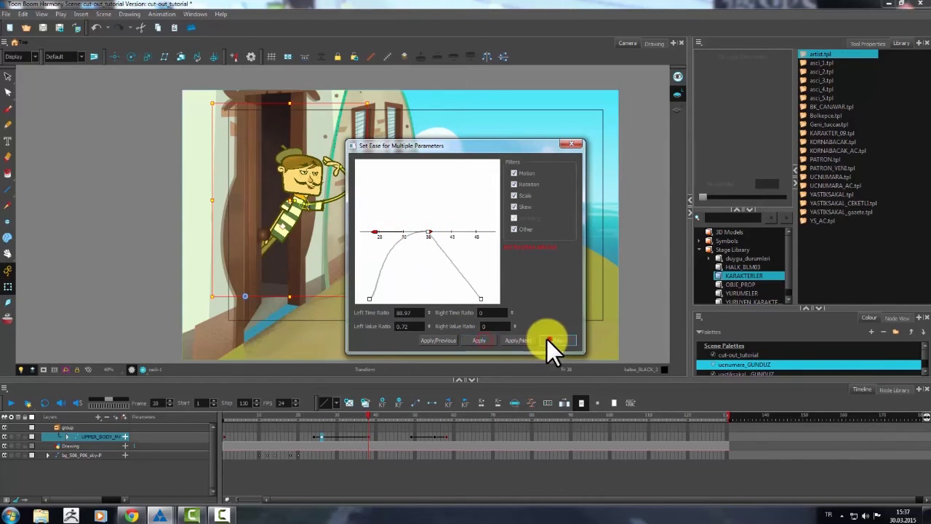
Step: Play the animation from around frame 20 to check the eased movement
{"action": "left_click", "coordinate": [309, 420]}
{"action": "left_click", "coordinate": [10, 404]}
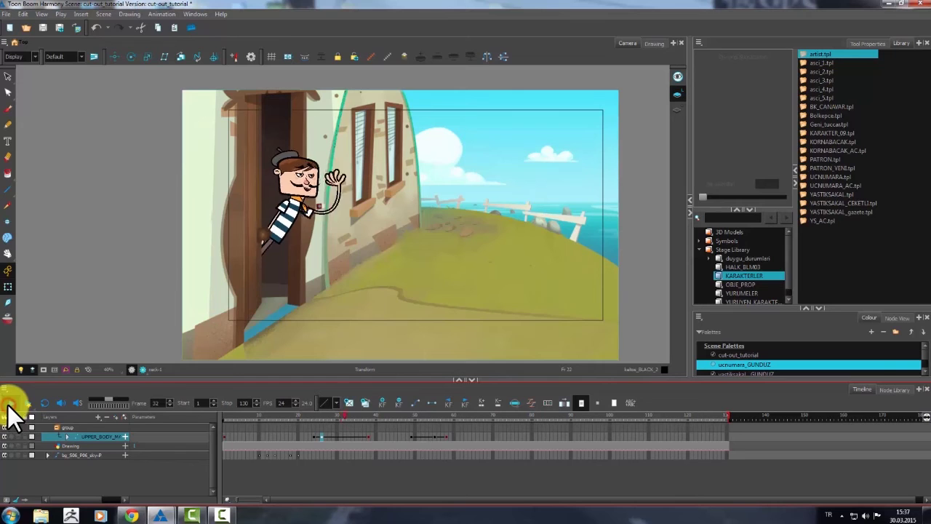
{"action": "left_click", "coordinate": [321, 437]}
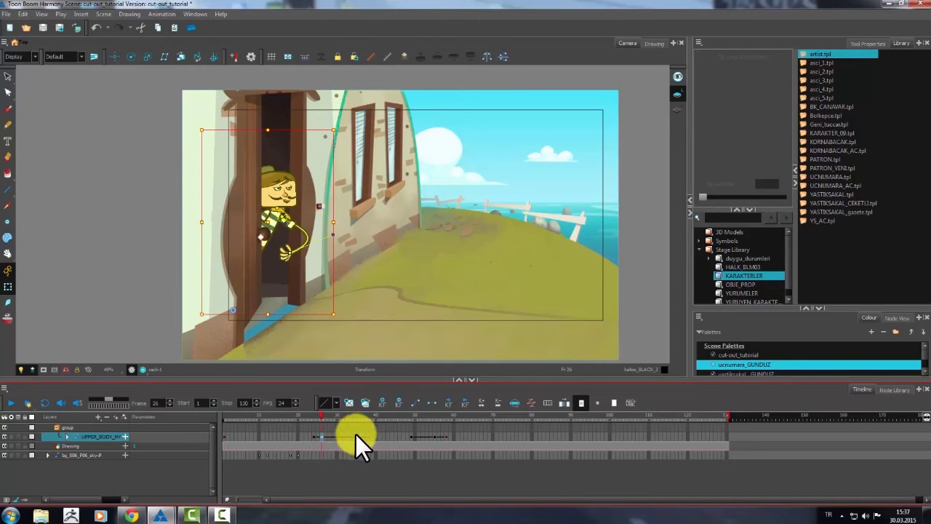
{"action": "left_click", "coordinate": [300, 420]}
{"action": "left_click", "coordinate": [10, 404]}
Step: Apply the ease at the frame 26 keyframe, strengthen the ease into the following keyframe, and play the result
{"action": "left_click", "coordinate": [321, 437]}
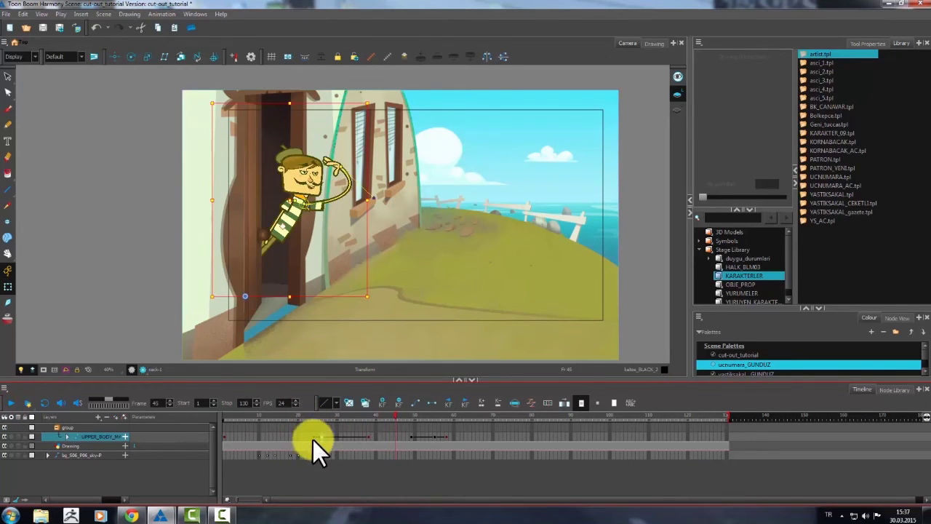
{"action": "left_click", "coordinate": [525, 393]}
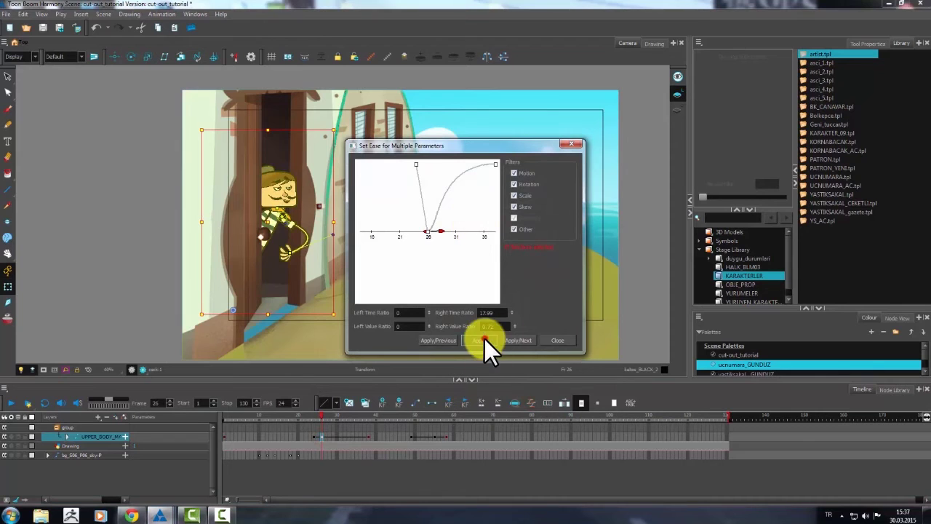
{"action": "left_click", "coordinate": [484, 339]}
{"action": "left_click_drag", "start_coordinate": [385, 241], "coordinate": [354, 231]}
{"action": "left_click", "coordinate": [557, 340]}
{"action": "left_click", "coordinate": [298, 417]}
{"action": "left_click", "coordinate": [11, 402]}
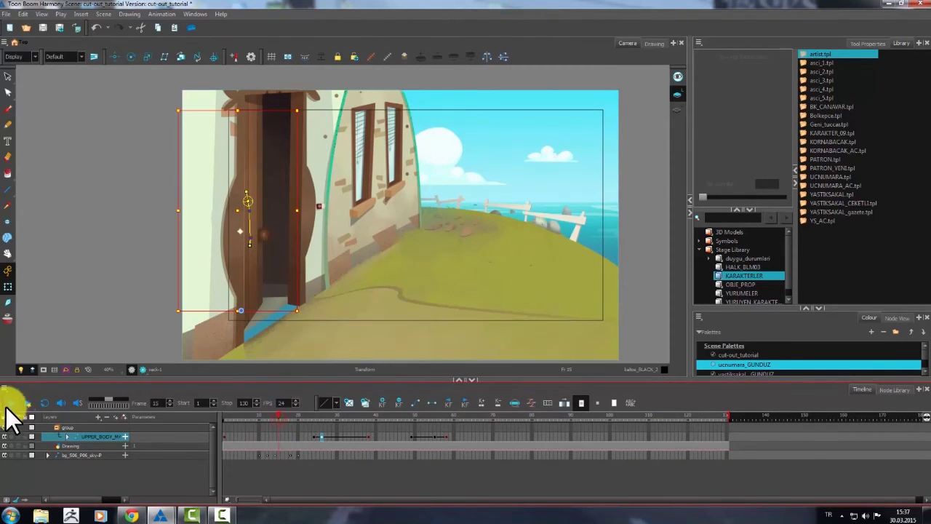
Step: Flip the artist's head horizontally at frame 49, rotate it to match the body's tilt, and play the motion
{"action": "left_click", "coordinate": [10, 404]}
{"action": "left_click", "coordinate": [10, 403]}
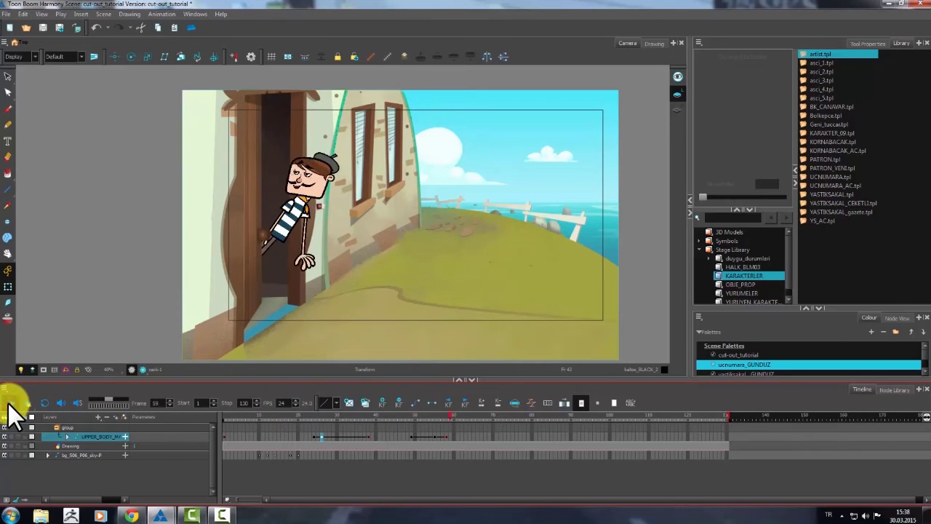
{"action": "left_click", "coordinate": [419, 437]}
{"action": "mouse_move", "coordinate": [425, 437]}
{"action": "left_mouse_down"}
{"action": "mouse_move", "coordinate": [436, 437]}
{"action": "mouse_move", "coordinate": [410, 438]}
{"action": "left_mouse_up"}
{"action": "left_click", "coordinate": [289, 190]}
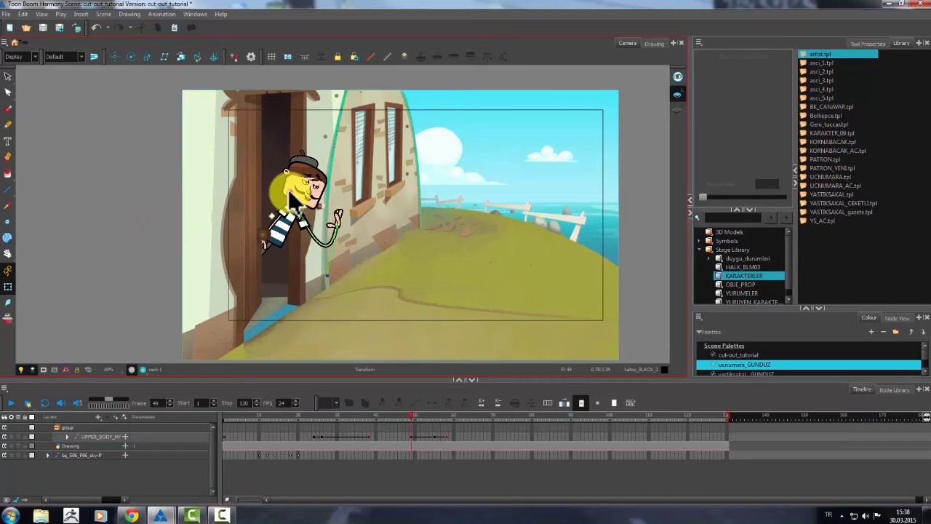
{"action": "left_click", "coordinate": [869, 43]}
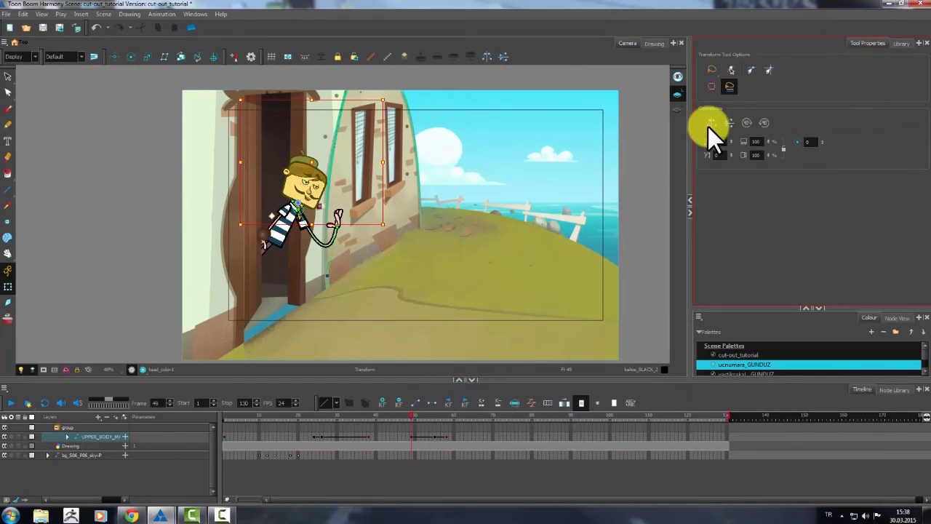
{"action": "left_click_drag", "start_coordinate": [368, 89], "coordinate": [405, 142]}
{"action": "left_click_drag", "start_coordinate": [411, 416], "coordinate": [388, 415]}
{"action": "left_click", "coordinate": [11, 402]}
Step: Shift the artist's second group of keyframes along the timeline so it runs from frame 53 to frame 68
{"action": "left_click", "coordinate": [509, 430]}
{"action": "left_click", "coordinate": [386, 436]}
{"action": "left_click_drag", "start_coordinate": [422, 437], "coordinate": [465, 437]}
{"action": "left_click", "coordinate": [469, 436]}
{"action": "left_click", "coordinate": [488, 438]}
{"action": "left_click", "coordinate": [427, 437]}
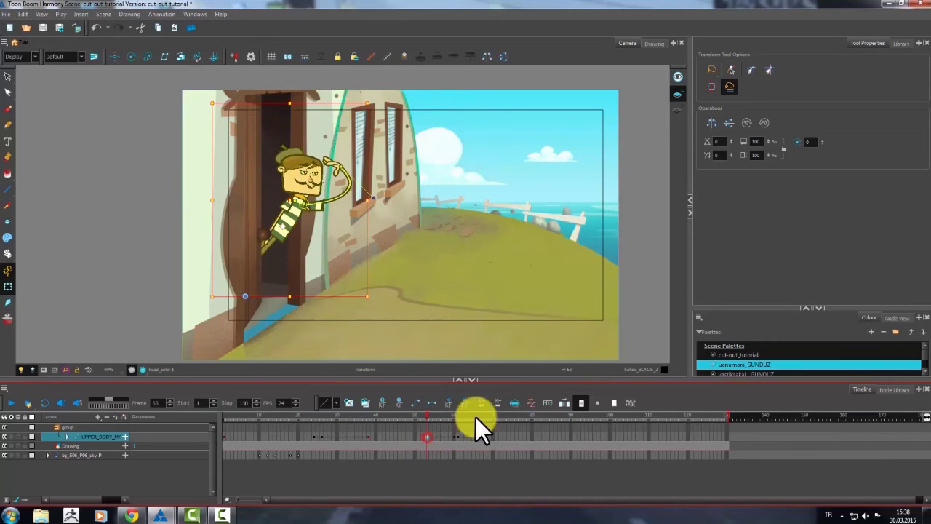
Step: Ease the motion into the frame 60 keyframe with a left time ratio of 54.68 and a left value ratio of 1.45
{"action": "left_click", "coordinate": [532, 402]}
{"action": "mouse_move", "coordinate": [427, 234]}
{"action": "left_mouse_down"}
{"action": "mouse_move", "coordinate": [455, 231]}
{"action": "mouse_move", "coordinate": [440, 247]}
{"action": "mouse_move", "coordinate": [409, 231]}
{"action": "mouse_move", "coordinate": [363, 231]}
{"action": "mouse_move", "coordinate": [423, 232]}
{"action": "left_mouse_up"}
{"action": "left_click", "coordinate": [518, 340]}
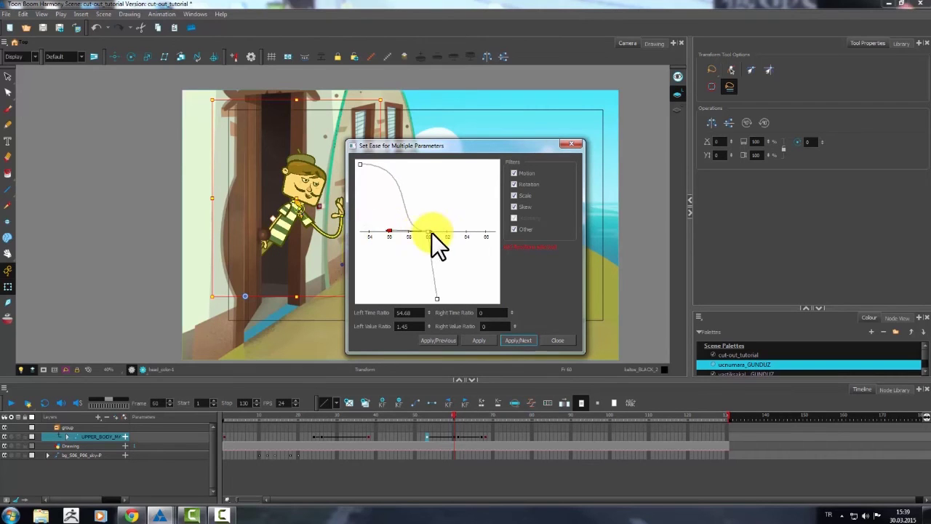
{"action": "left_click", "coordinate": [518, 340]}
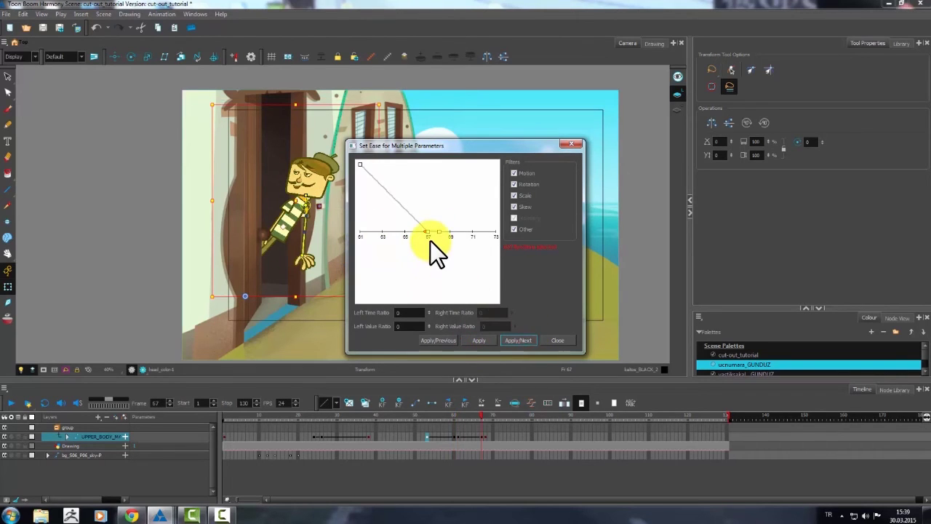
Step: Ease into the frame 67 keyframe with a left time ratio of 100 and a left value ratio of -1.45, and play the result
{"action": "left_click_drag", "start_coordinate": [423, 232], "coordinate": [355, 232]}
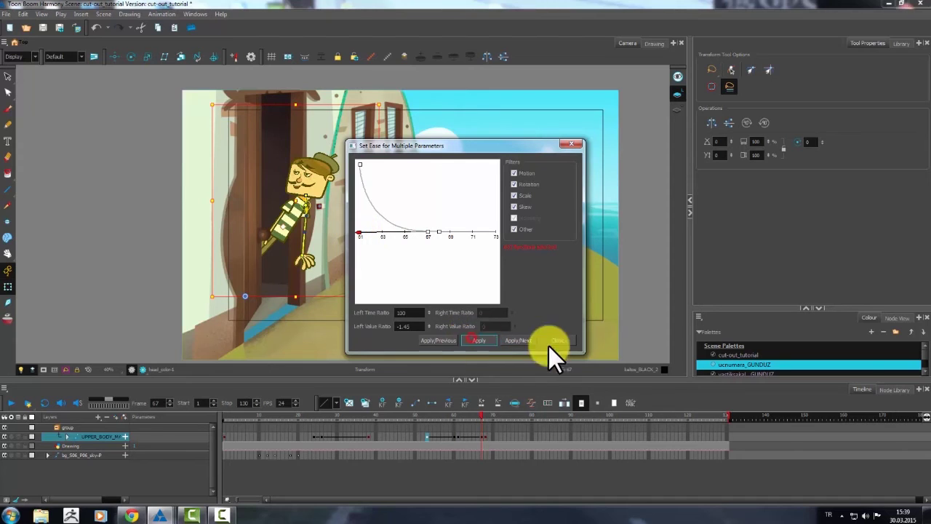
{"action": "left_click", "coordinate": [554, 342]}
{"action": "left_click", "coordinate": [412, 416]}
{"action": "left_click", "coordinate": [12, 403]}
{"action": "left_click", "coordinate": [12, 403]}
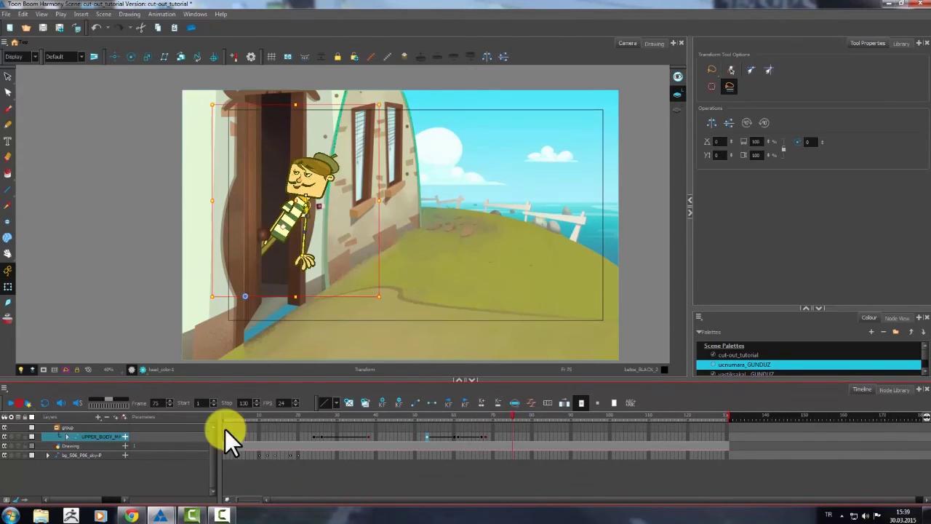
Step: Compare the artist's poses at the frame 60, 61 and 67 keyframes
{"action": "left_click", "coordinate": [454, 436]}
{"action": "left_click", "coordinate": [458, 436]}
{"action": "left_click", "coordinate": [453, 436]}
{"action": "left_click", "coordinate": [458, 436]}
{"action": "left_click", "coordinate": [480, 436]}
{"action": "left_click", "coordinate": [456, 437]}
{"action": "left_click", "coordinate": [454, 437]}
{"action": "left_click", "coordinate": [458, 437]}
Step: Flip the artist's head horizontally at frame 61, rotate it onto the neck's tilt, and play from frame 45
{"action": "scroll", "coordinate": [311, 191], "scroll_direction": "up", "scroll_amount": 2}
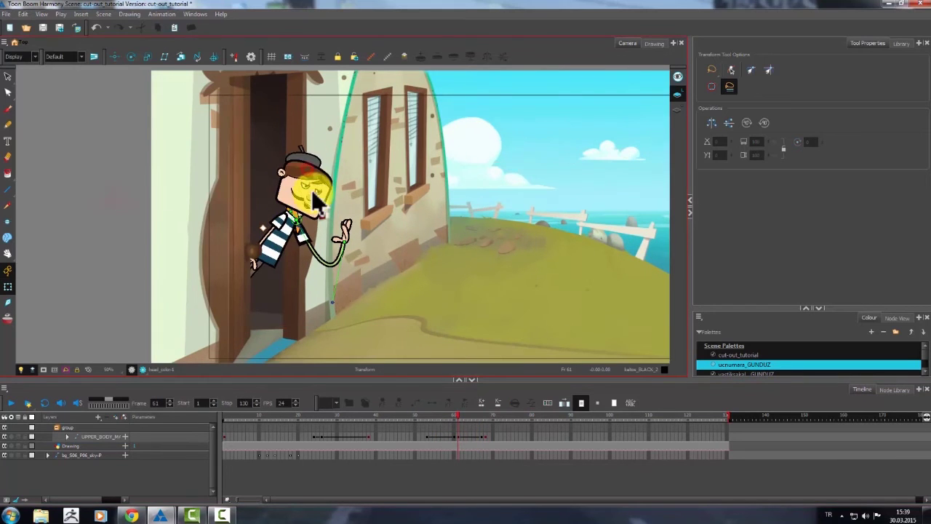
{"action": "left_click", "coordinate": [858, 43]}
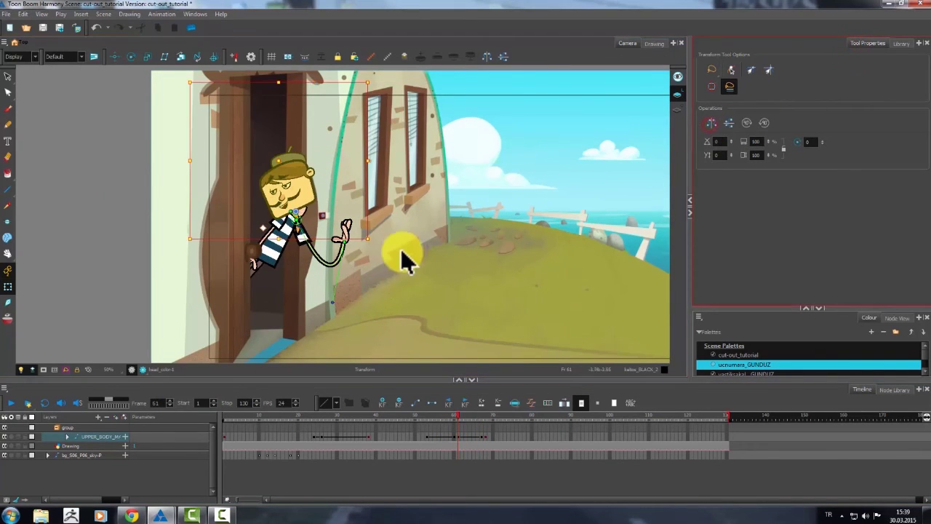
{"action": "left_click_drag", "start_coordinate": [379, 240], "coordinate": [339, 306]}
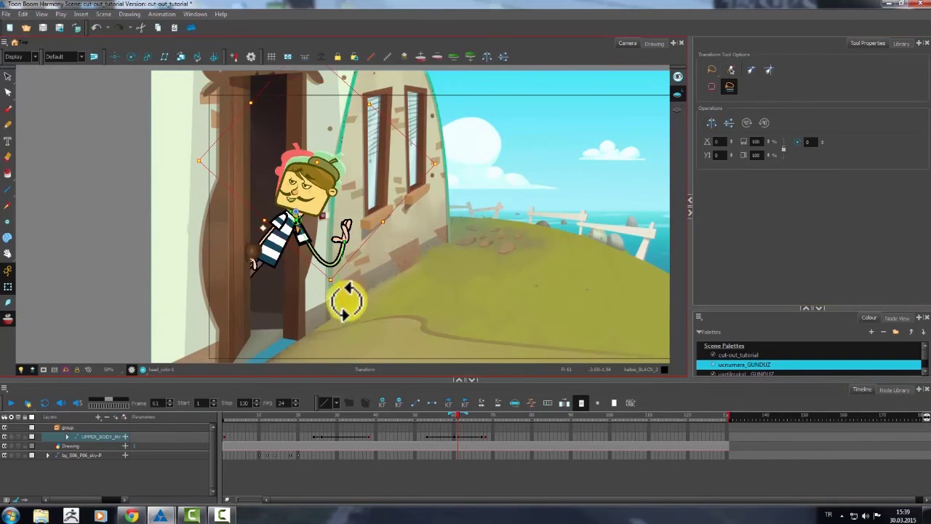
{"action": "left_click_drag", "start_coordinate": [456, 414], "coordinate": [395, 415]}
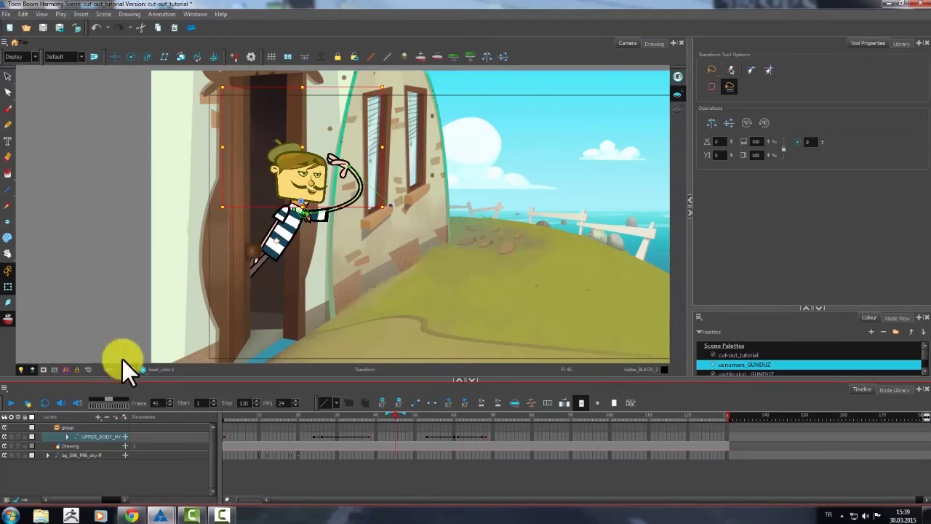
{"action": "left_click", "coordinate": [11, 403]}
{"action": "left_click", "coordinate": [11, 403]}
{"action": "left_click", "coordinate": [10, 402]}
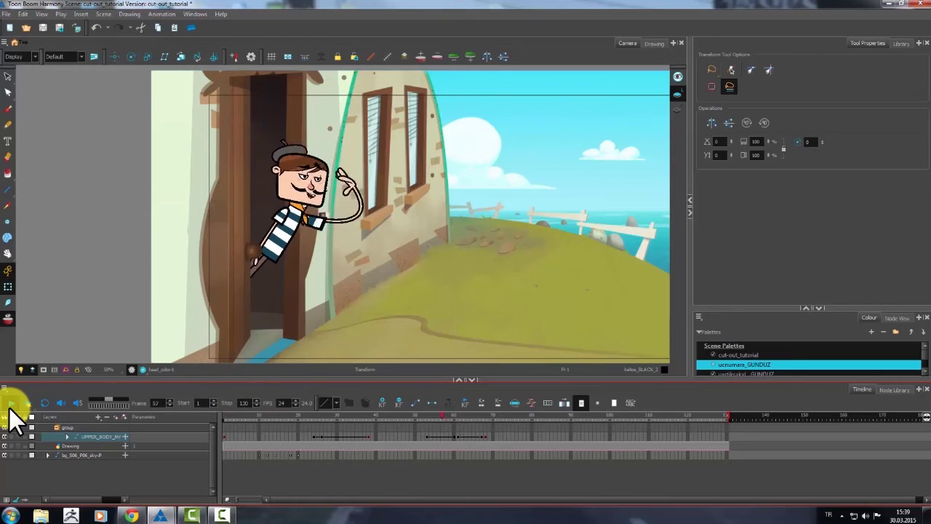
{"action": "left_click", "coordinate": [10, 406]}
Step: Swing the artist's free arm forward at frame 26
{"action": "left_click", "coordinate": [321, 436]}
{"action": "left_click", "coordinate": [98, 261]}
{"action": "scroll", "coordinate": [308, 268], "scroll_direction": "up", "scroll_amount": 1}
{"action": "left_click", "coordinate": [309, 233]}
{"action": "mouse_move", "coordinate": [312, 240]}
{"action": "left_mouse_down"}
{"action": "mouse_move", "coordinate": [362, 216]}
{"action": "mouse_move", "coordinate": [379, 234]}
{"action": "left_mouse_up"}
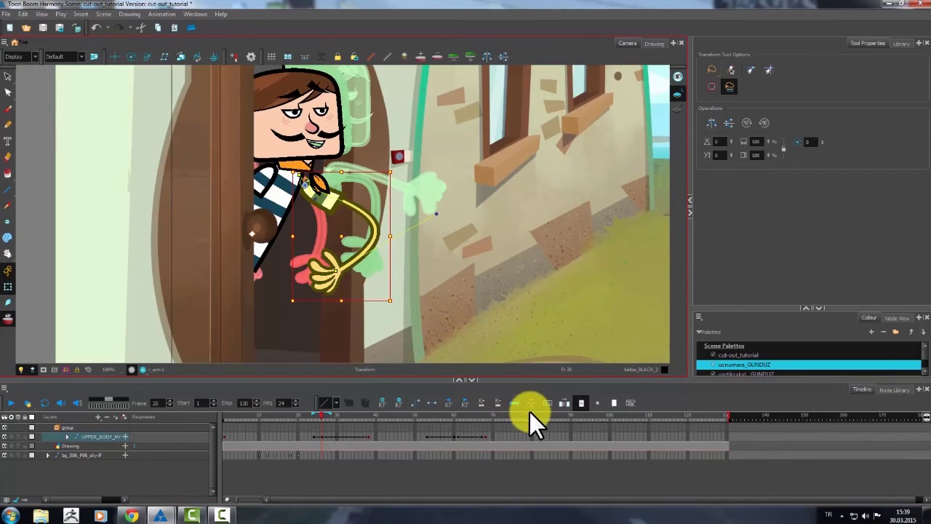
Step: Locate and collapse the arm's layer in the timeline, and compare its poses between frames 24 and 38
{"action": "left_click", "coordinate": [521, 404]}
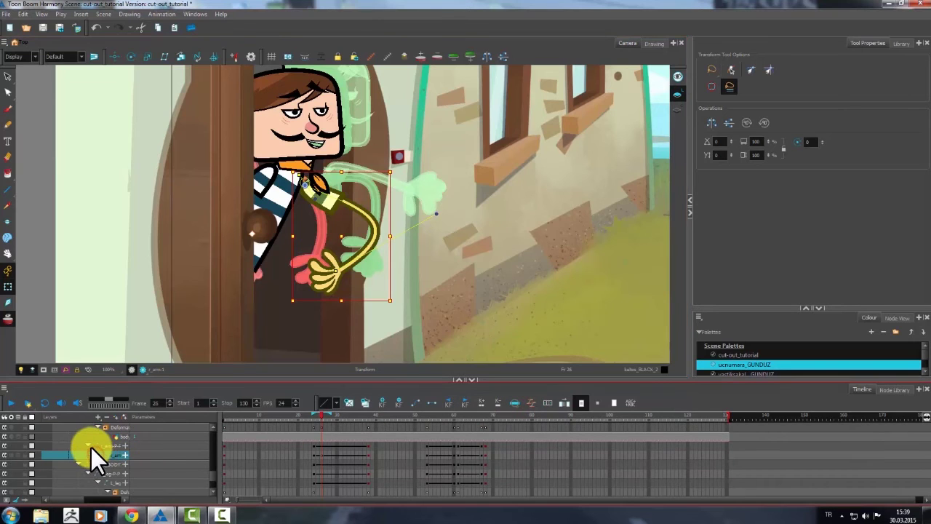
{"action": "double_click", "coordinate": [89, 445]}
{"action": "left_click", "coordinate": [363, 449]}
{"action": "left_click", "coordinate": [321, 446]}
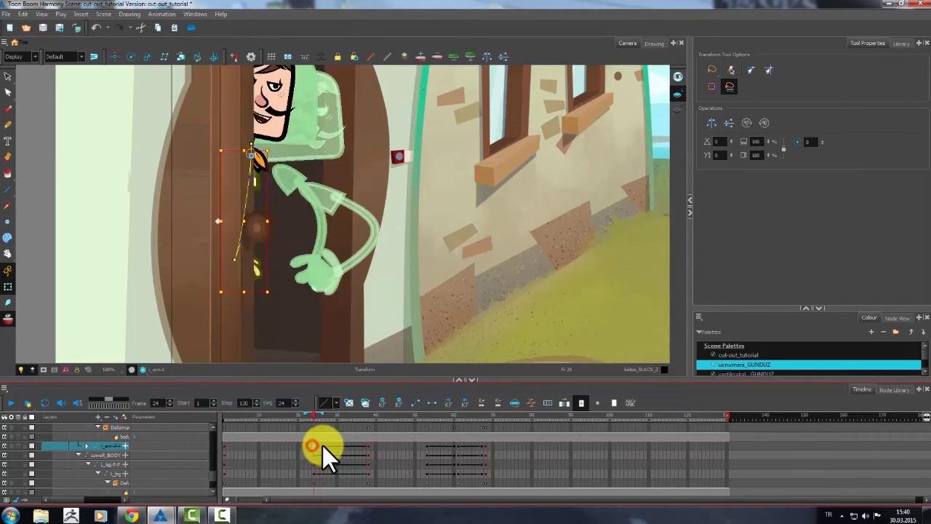
{"action": "left_click", "coordinate": [362, 445]}
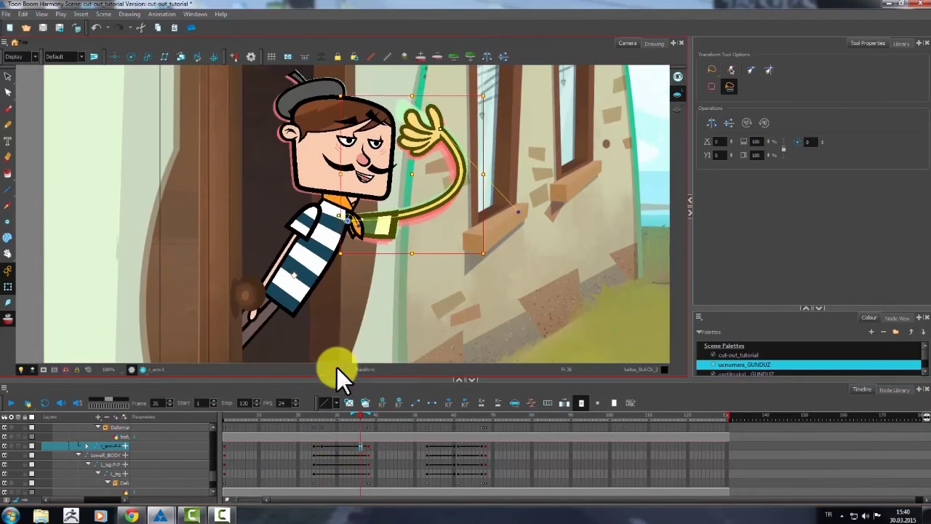
{"action": "left_click", "coordinate": [323, 446]}
{"action": "left_click", "coordinate": [361, 446]}
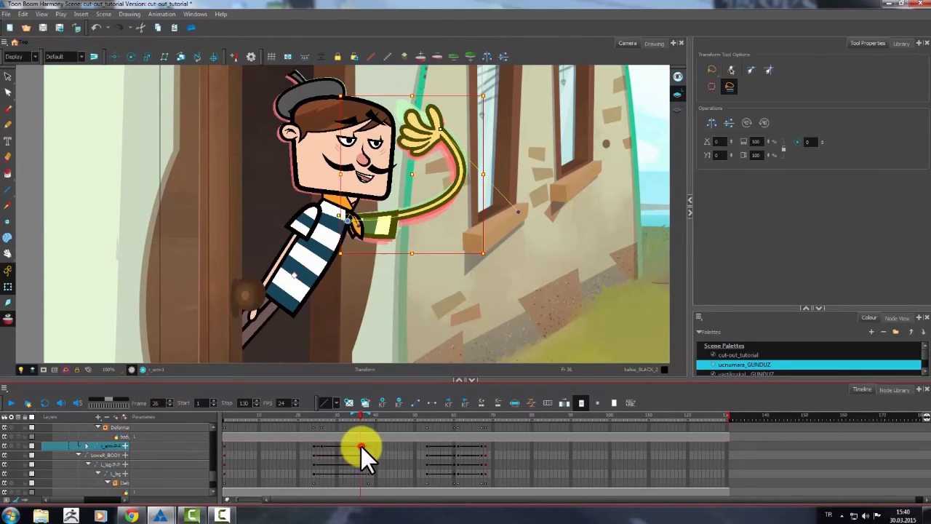
{"action": "left_click", "coordinate": [367, 446]}
Step: At frame 36, swap the artist's raised hand to drawing 3, rotate the hand, and pull the arm slightly outward
{"action": "left_click", "coordinate": [361, 446]}
{"action": "left_click", "coordinate": [441, 140]}
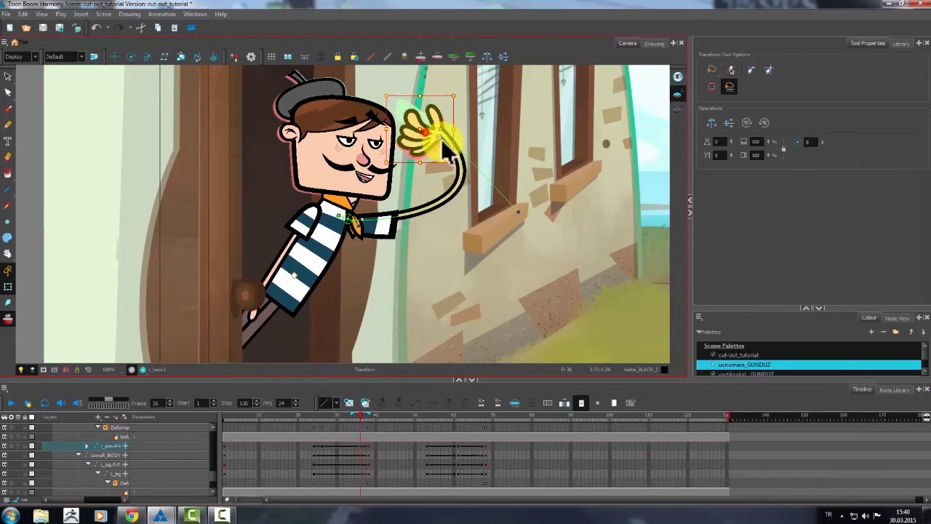
{"action": "left_click", "coordinate": [369, 416]}
{"action": "left_click", "coordinate": [902, 43]}
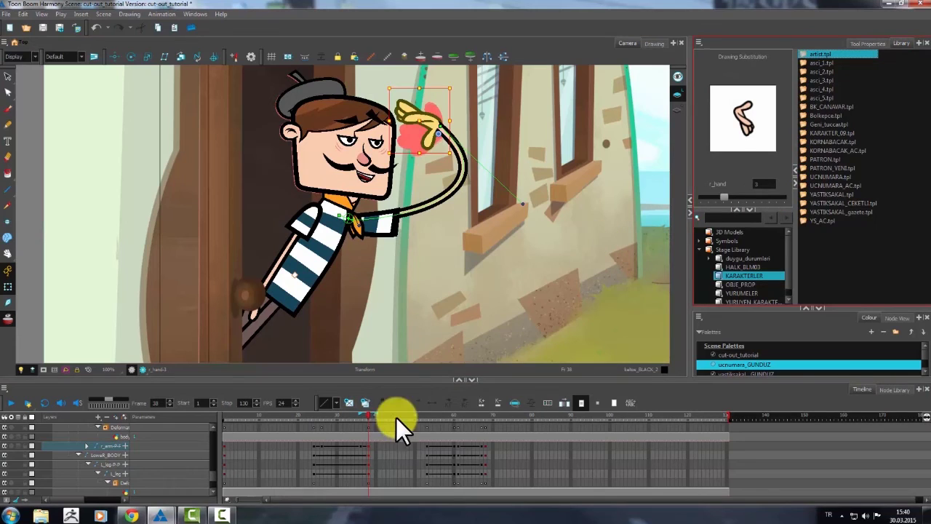
{"action": "left_click", "coordinate": [361, 417]}
{"action": "left_click", "coordinate": [722, 197]}
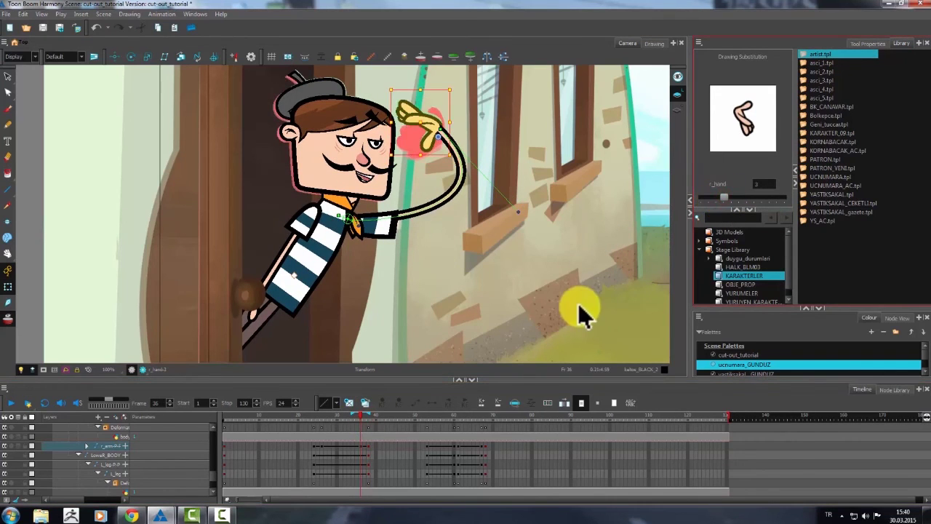
{"action": "mouse_move", "coordinate": [443, 77]}
{"action": "left_mouse_down"}
{"action": "mouse_move", "coordinate": [434, 82]}
{"action": "mouse_move", "coordinate": [458, 98]}
{"action": "left_mouse_up"}
{"action": "mouse_move", "coordinate": [439, 136]}
{"action": "left_mouse_down"}
{"action": "mouse_move", "coordinate": [454, 122]}
{"action": "mouse_move", "coordinate": [457, 131]}
{"action": "left_mouse_up"}
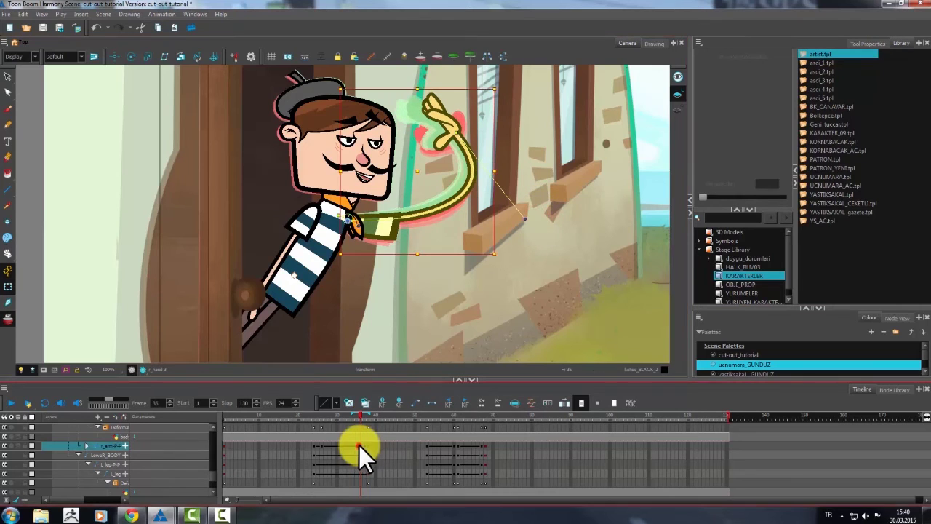
Step: At frame 27, reshape the artist's arm into a forward arch with the hand drooping downward
{"action": "left_click", "coordinate": [324, 447]}
{"action": "left_click", "coordinate": [325, 447]}
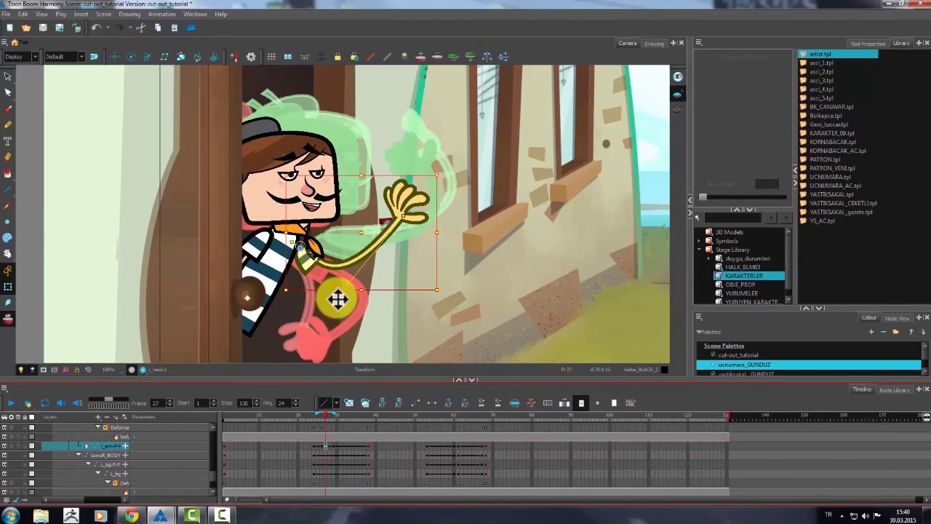
{"action": "left_click", "coordinate": [412, 209]}
{"action": "left_click_drag", "start_coordinate": [403, 264], "coordinate": [456, 252]}
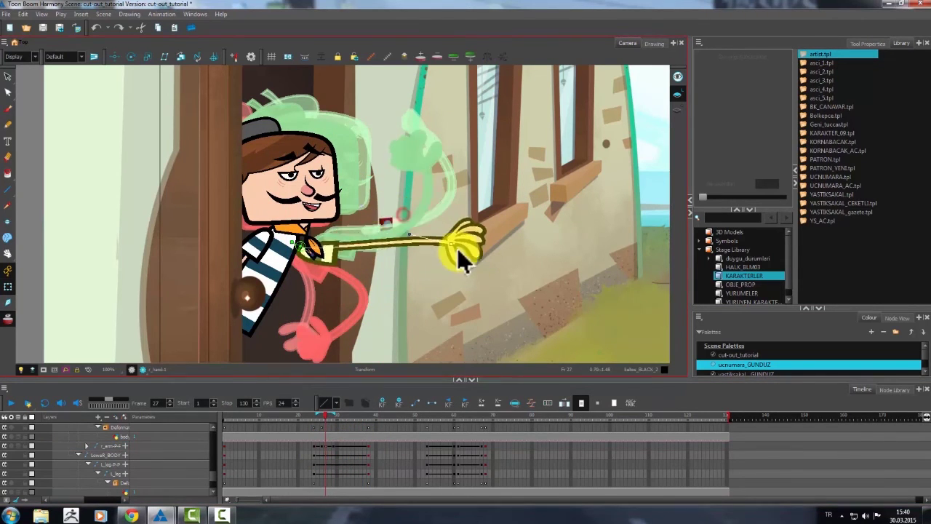
{"action": "left_click_drag", "start_coordinate": [315, 255], "coordinate": [290, 245]}
{"action": "mouse_move", "coordinate": [446, 252]}
{"action": "left_mouse_down"}
{"action": "mouse_move", "coordinate": [434, 268]}
{"action": "mouse_move", "coordinate": [427, 218]}
{"action": "mouse_move", "coordinate": [453, 249]}
{"action": "left_mouse_up"}
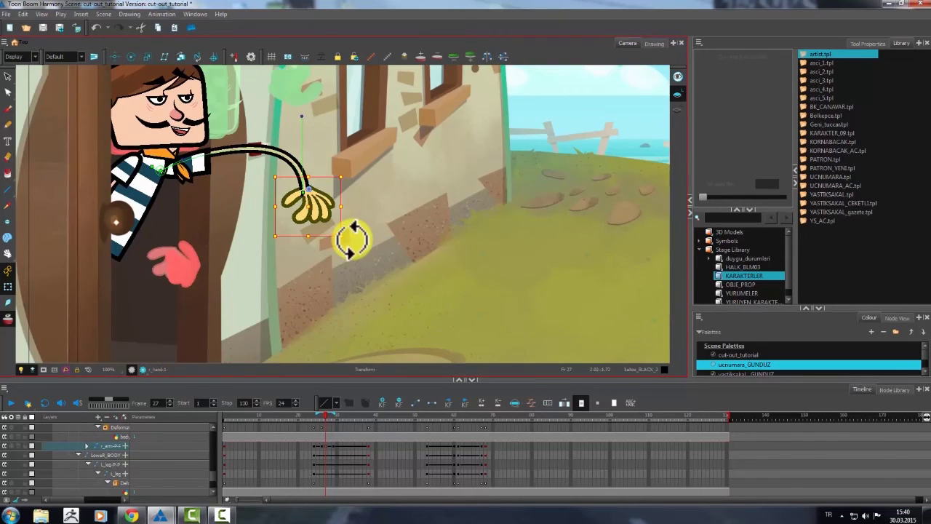
{"action": "left_click_drag", "start_coordinate": [352, 240], "coordinate": [373, 249]}
{"action": "scroll", "coordinate": [309, 220], "scroll_direction": "up", "scroll_amount": 1}
{"action": "scroll", "coordinate": [328, 232], "scroll_direction": "down", "scroll_amount": 1}
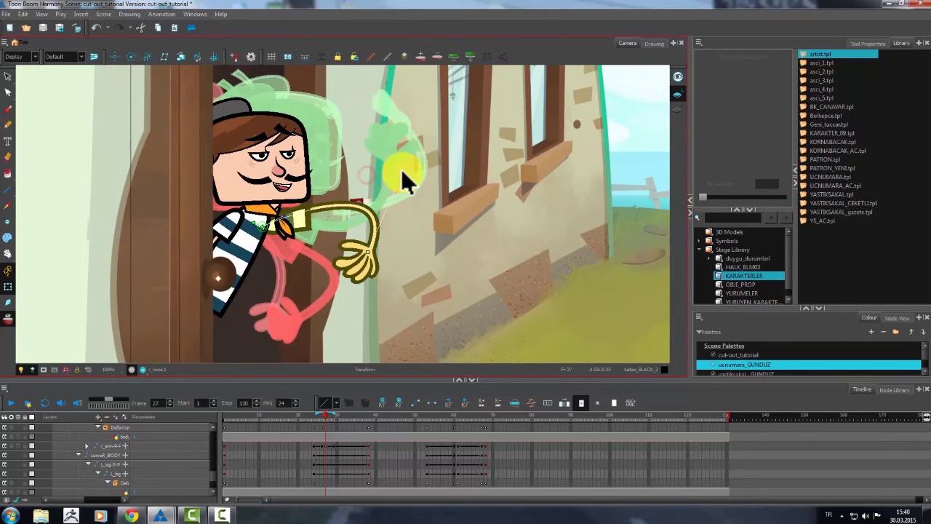
{"action": "left_click", "coordinate": [321, 447]}
{"action": "left_click", "coordinate": [325, 445]}
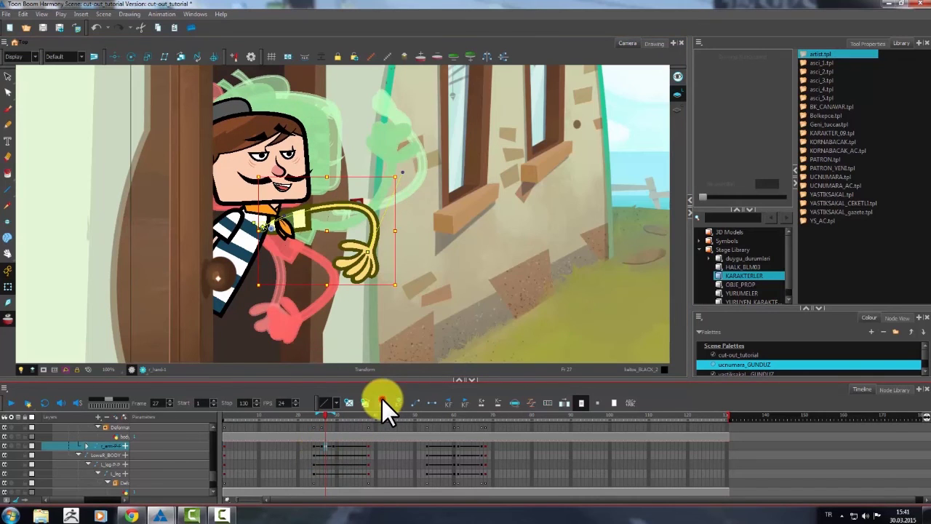
Step: Lower the artist's raised arm at frame 30 and step through the frames up to 36 to check its motion
{"action": "left_click", "coordinate": [336, 446]}
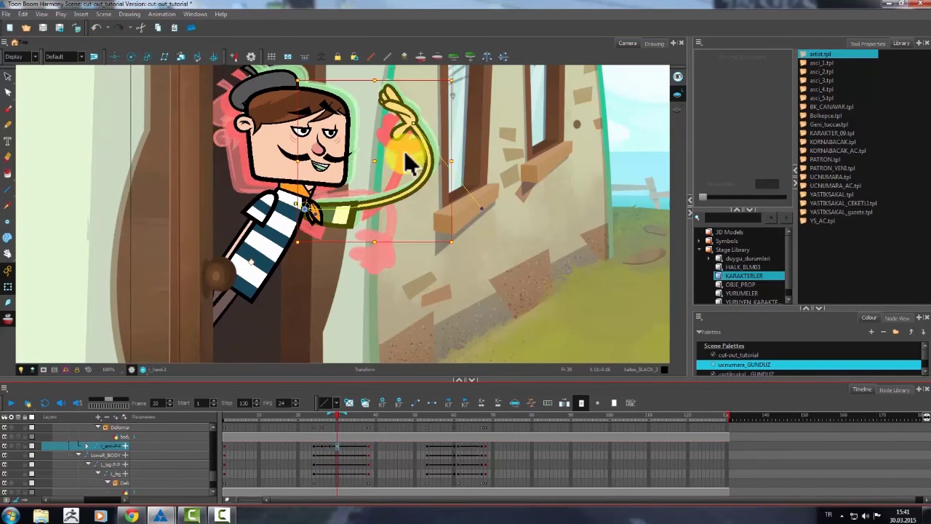
{"action": "left_click", "coordinate": [422, 126]}
{"action": "left_click_drag", "start_coordinate": [422, 126], "coordinate": [404, 142]}
{"action": "left_click", "coordinate": [340, 448]}
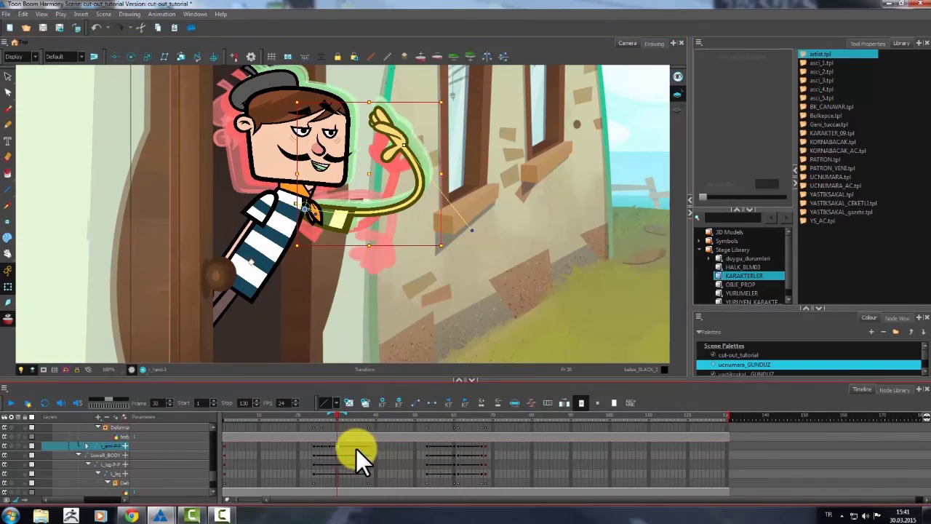
{"action": "left_click", "coordinate": [363, 449]}
{"action": "left_click", "coordinate": [360, 448]}
{"action": "left_click", "coordinate": [357, 447]}
{"action": "left_click", "coordinate": [358, 447]}
{"action": "left_click_drag", "start_coordinate": [359, 448], "coordinate": [344, 449]}
{"action": "left_click", "coordinate": [344, 449]}
Step: Create keyframes every 2 frames from frame 26 to 38 on the collapsed upper body layer and make them stop-motion keyframes
{"action": "left_click_drag", "start_coordinate": [213, 474], "coordinate": [214, 424]}
{"action": "left_click", "coordinate": [69, 437]}
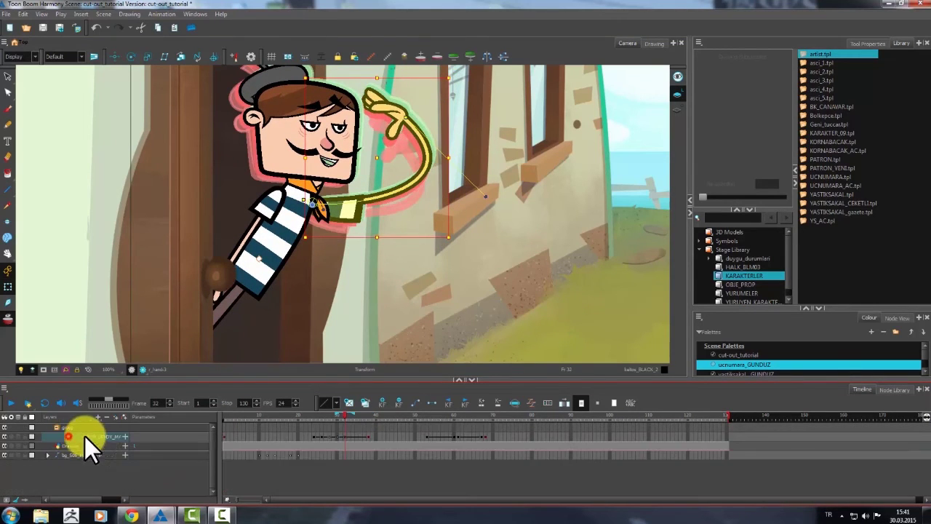
{"action": "left_click_drag", "start_coordinate": [323, 436], "coordinate": [368, 437]}
{"action": "left_click", "coordinate": [529, 398]}
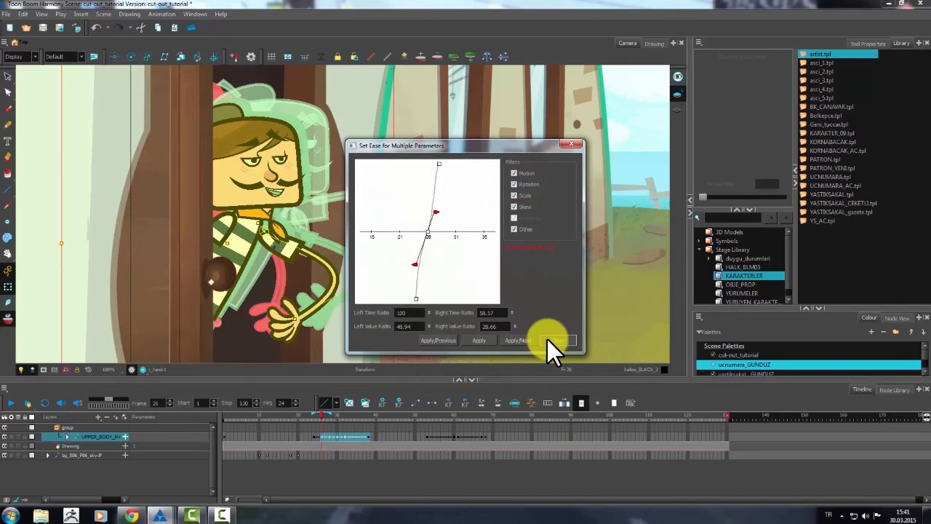
{"action": "left_click", "coordinate": [557, 340]}
{"action": "left_click", "coordinate": [547, 403]}
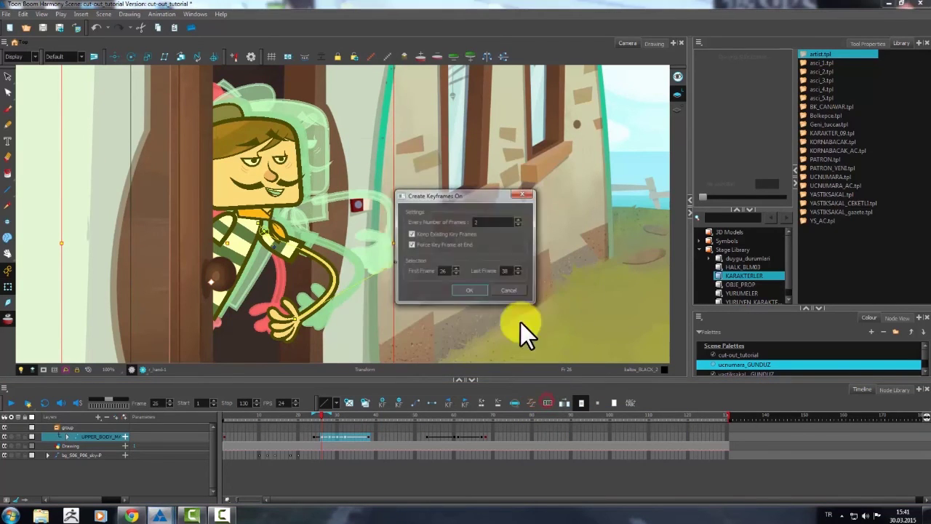
{"action": "left_click", "coordinate": [477, 292]}
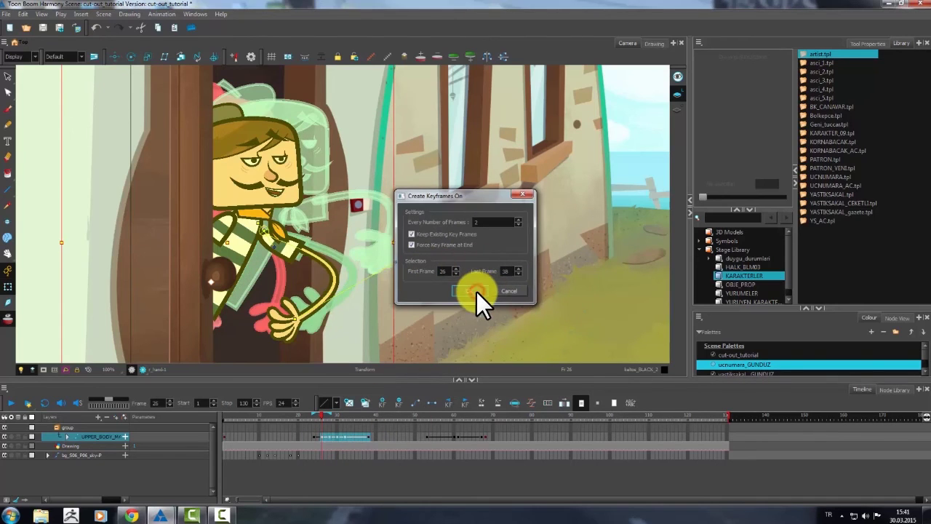
{"action": "left_click", "coordinate": [434, 405]}
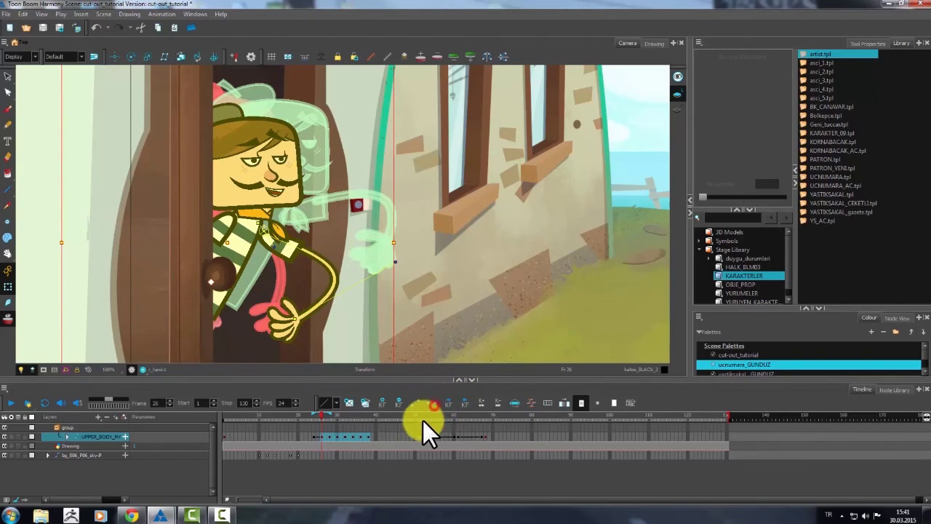
{"action": "left_click", "coordinate": [307, 416]}
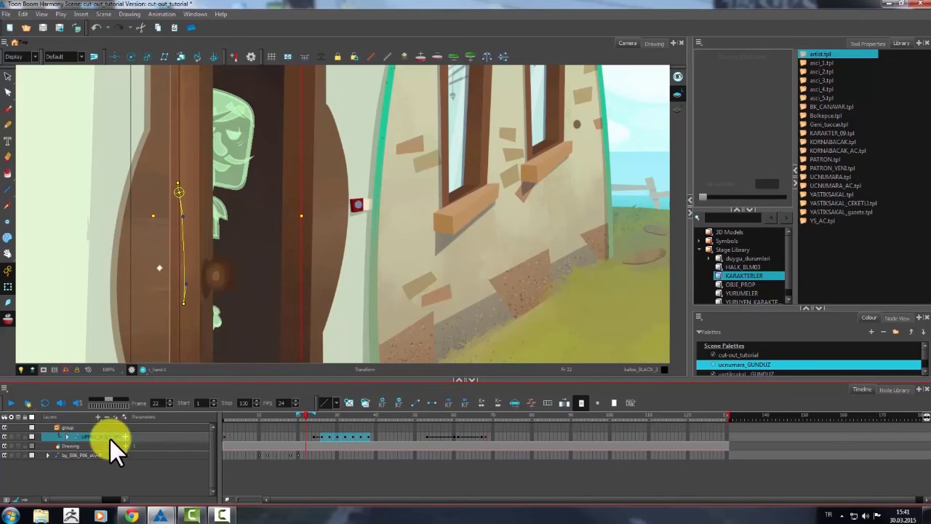
Step: Create keyframes every 2 frames from frame 53 to 67 on the upper body layer, keeping the existing keyframes
{"action": "left_click", "coordinate": [11, 403]}
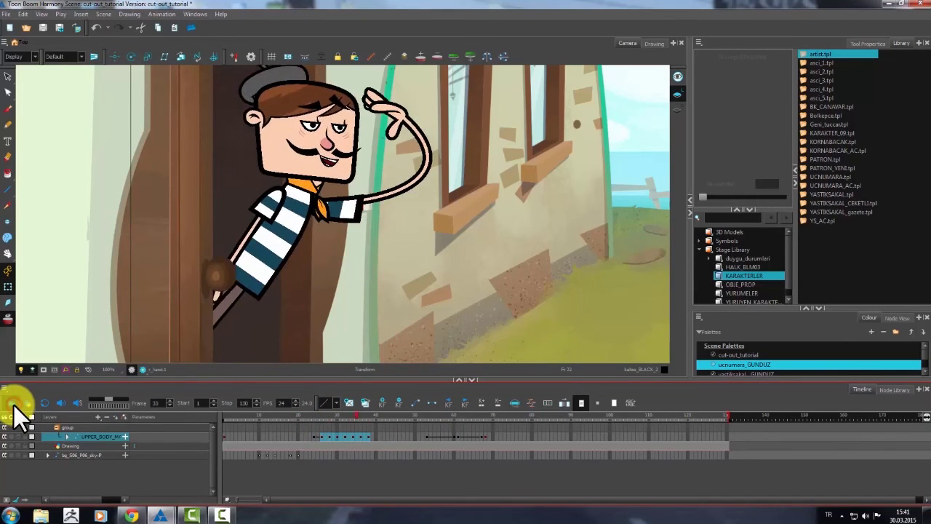
{"action": "left_click", "coordinate": [425, 437]}
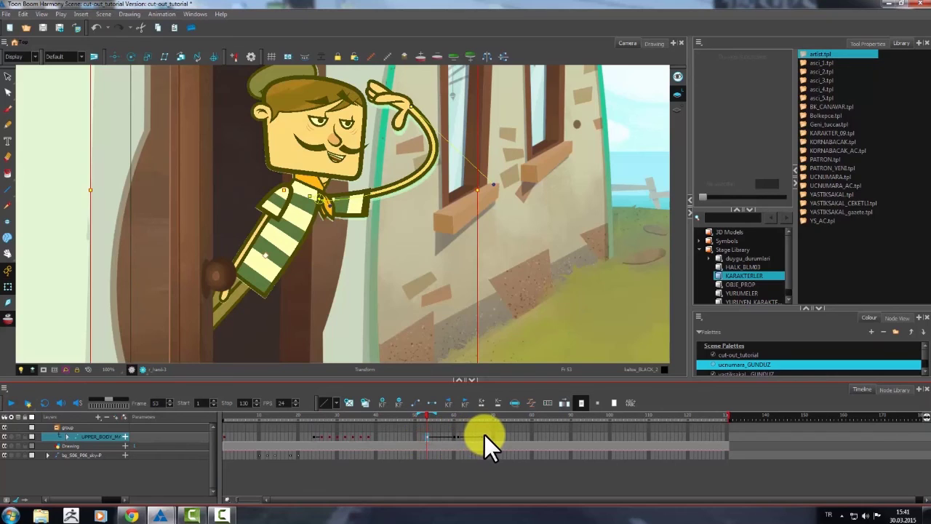
{"action": "left_click", "coordinate": [485, 435]}
{"action": "left_click_drag", "start_coordinate": [479, 437], "coordinate": [432, 438]}
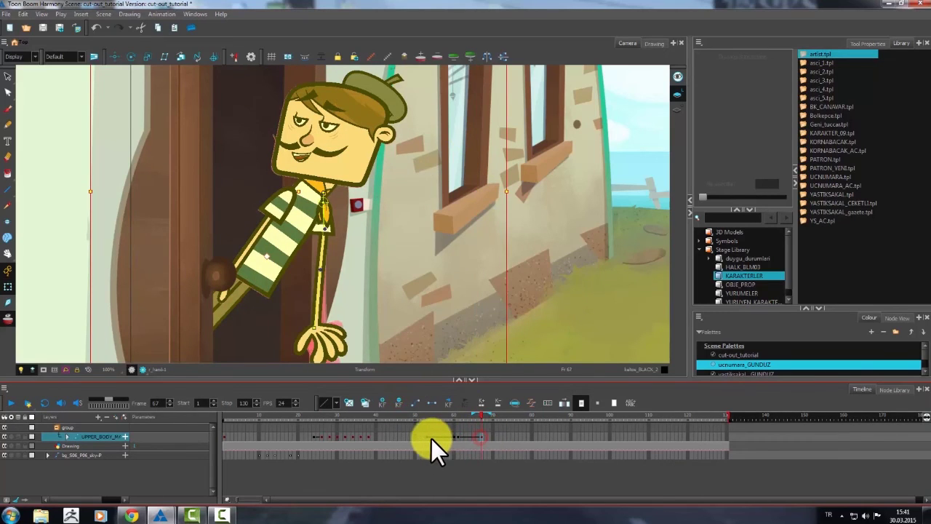
{"action": "left_click", "coordinate": [546, 402]}
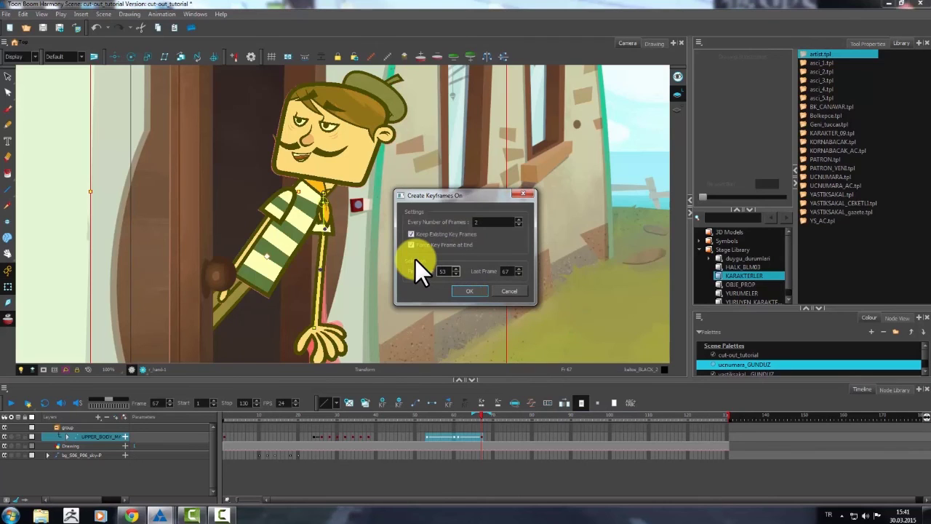
{"action": "left_click", "coordinate": [472, 290]}
Step: Play the animation from frame 52 and again from frame 21 to check the stepped motion of the artist's body
{"action": "left_click", "coordinate": [422, 417]}
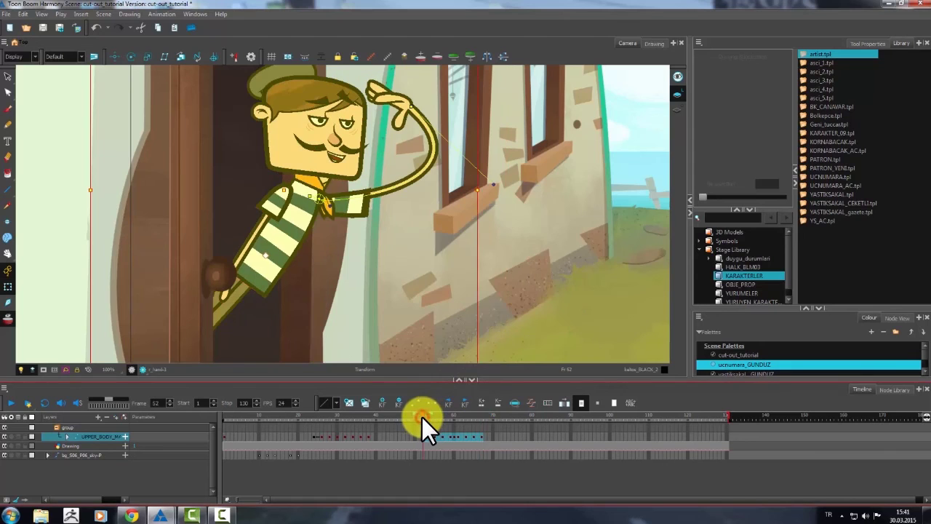
{"action": "left_click", "coordinate": [6, 404]}
{"action": "left_click", "coordinate": [6, 404]}
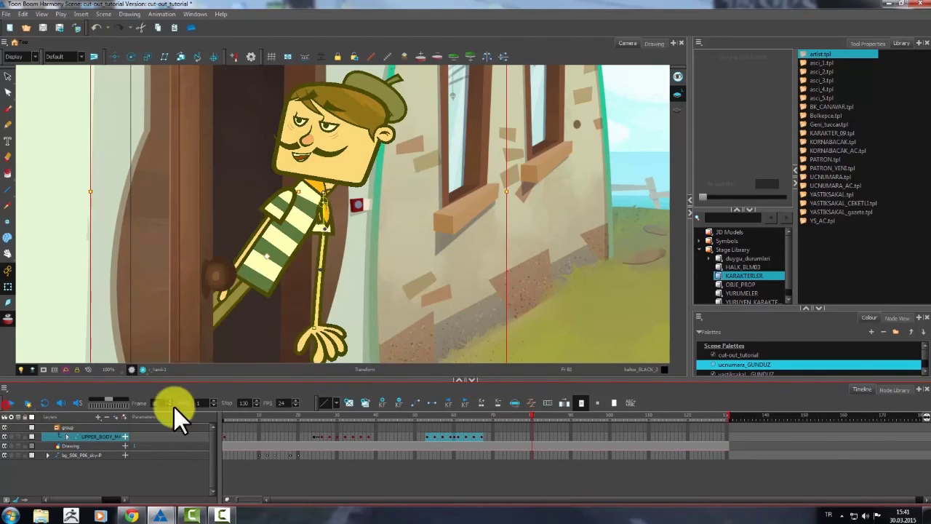
{"action": "left_click", "coordinate": [302, 417]}
{"action": "left_click", "coordinate": [12, 402]}
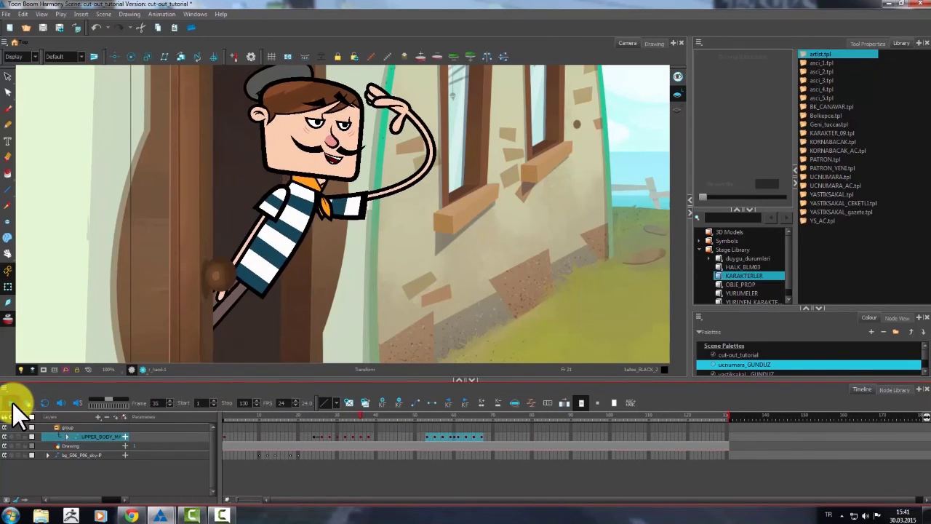
{"action": "left_click", "coordinate": [12, 402]}
Step: Review the full shot by playing it from frame 1 and from frame 19, checking the door opening against the artist's entrance
{"action": "scroll", "coordinate": [343, 299], "scroll_direction": "down", "scroll_amount": 3}
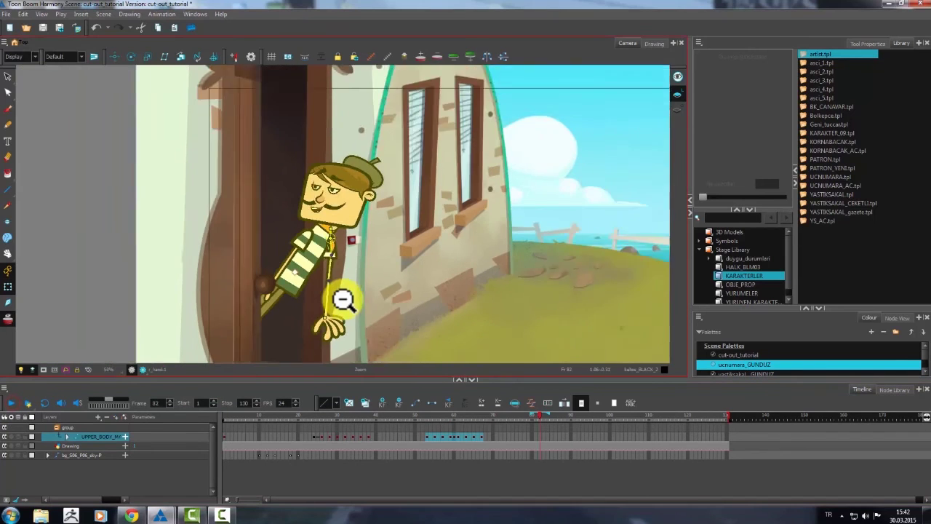
{"action": "left_click_drag", "start_coordinate": [353, 417], "coordinate": [63, 414]}
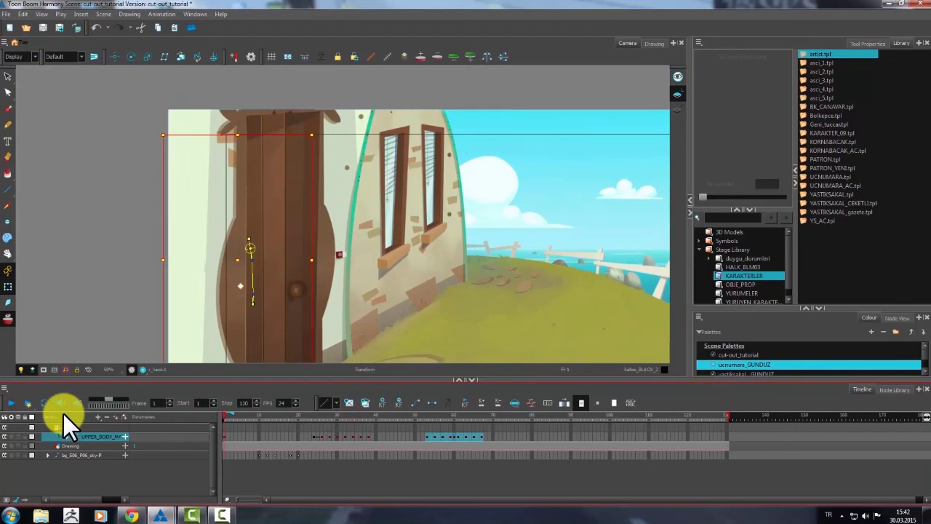
{"action": "left_click", "coordinate": [11, 402]}
{"action": "left_click", "coordinate": [292, 417]}
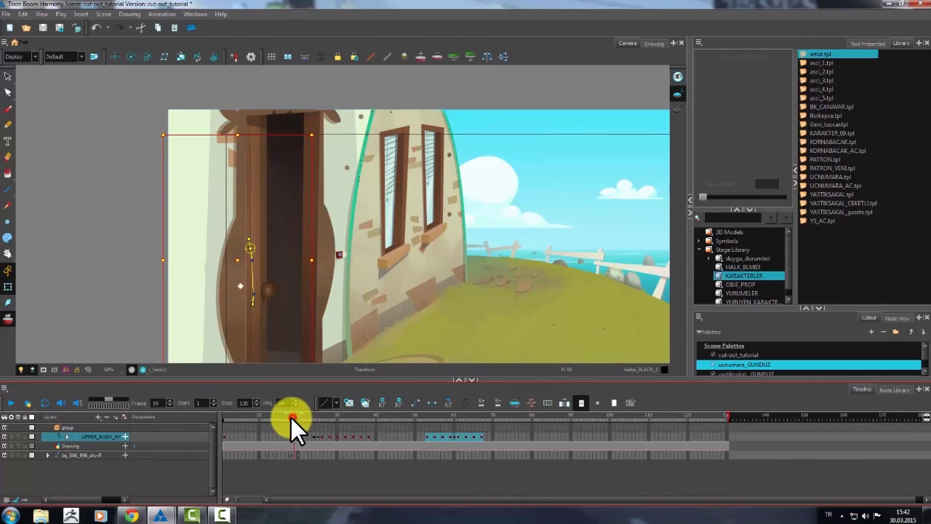
{"action": "left_click", "coordinate": [11, 402]}
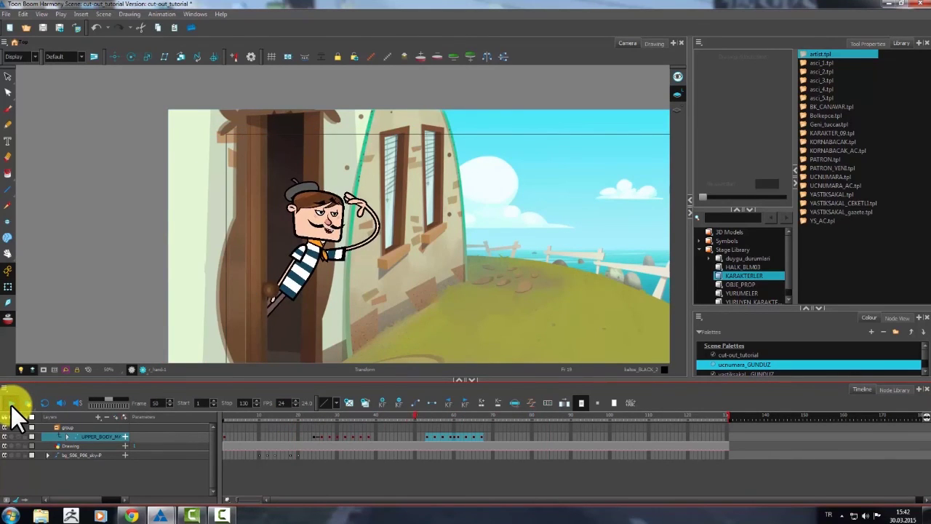
{"action": "left_click", "coordinate": [11, 404]}
{"action": "left_click_drag", "start_coordinate": [282, 418], "coordinate": [75, 322]}
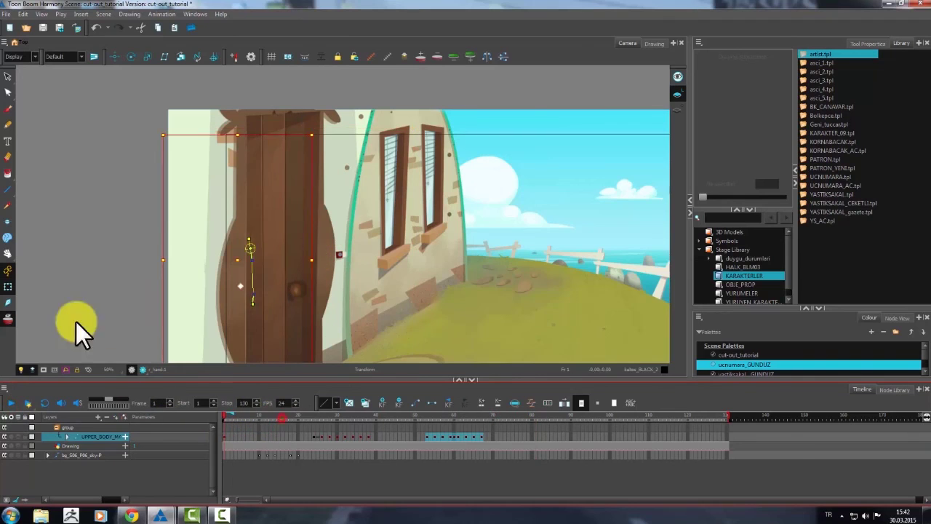
{"action": "left_click", "coordinate": [11, 402]}
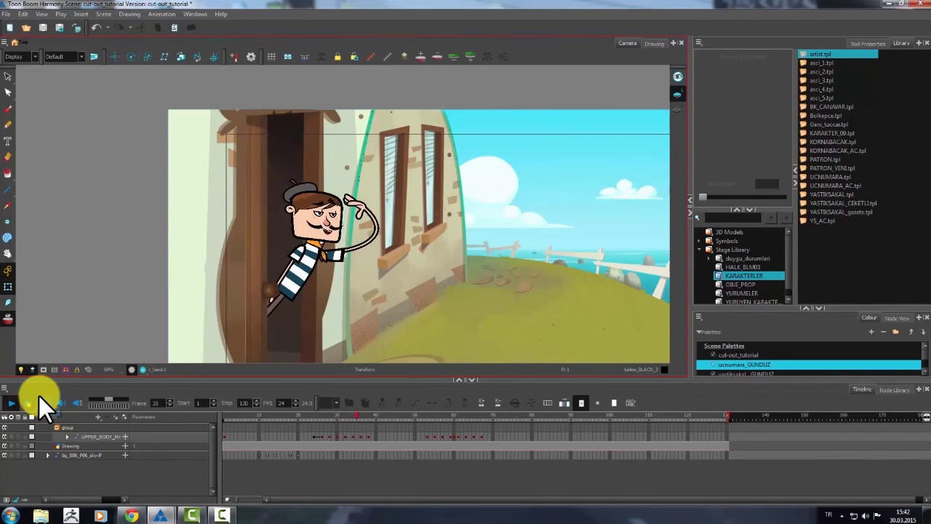
{"action": "left_click", "coordinate": [8, 403]}
Step: Mask everything outside the camera frame so that only the shot area shows
{"action": "scroll", "coordinate": [342, 273], "scroll_direction": "up", "scroll_amount": 1}
{"action": "left_click_drag", "start_coordinate": [388, 280], "coordinate": [332, 218]}
{"action": "scroll", "coordinate": [386, 241], "scroll_direction": "down", "scroll_amount": 1}
{"action": "left_click_drag", "start_coordinate": [388, 243], "coordinate": [352, 251]}
{"action": "left_click", "coordinate": [44, 369]}
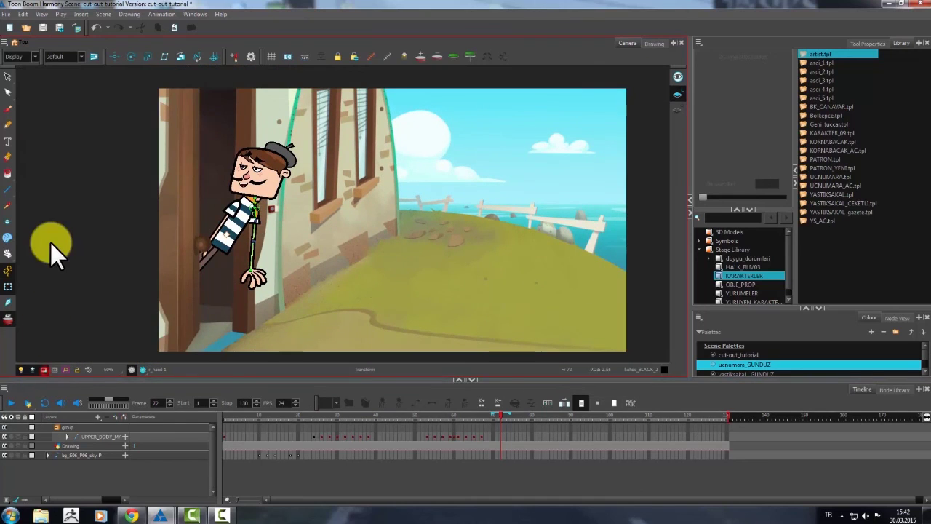
Step: Hide the arm's deformation controls and play the masked shot from frame 1
{"action": "left_click_drag", "start_coordinate": [282, 414], "coordinate": [204, 408]}
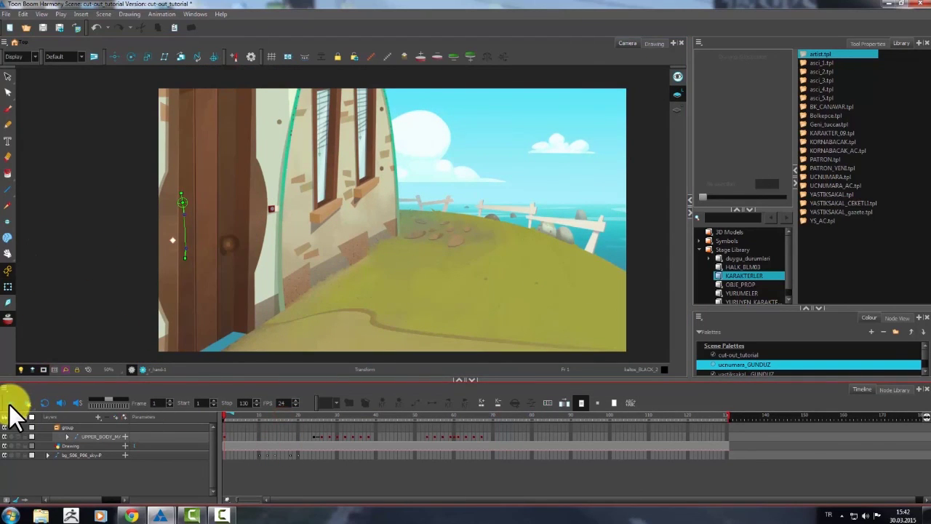
{"action": "left_click", "coordinate": [387, 56]}
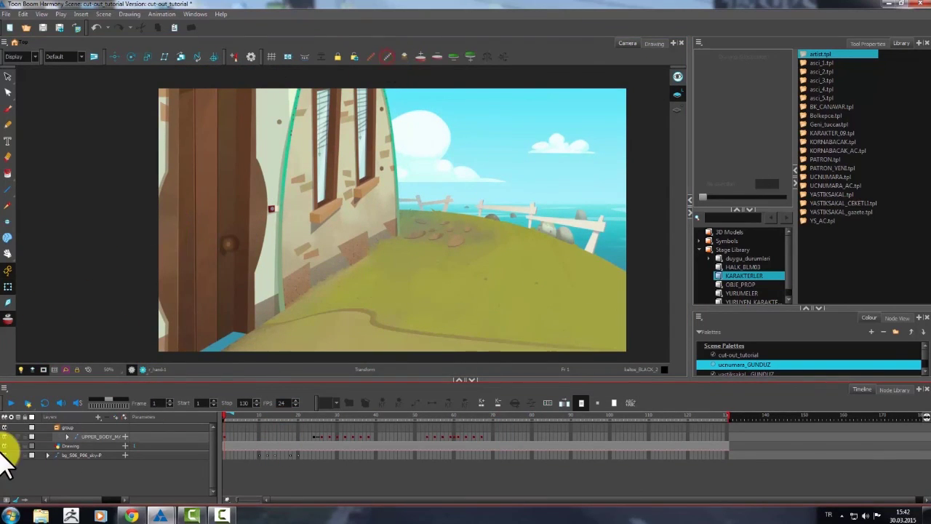
{"action": "left_click", "coordinate": [11, 402]}
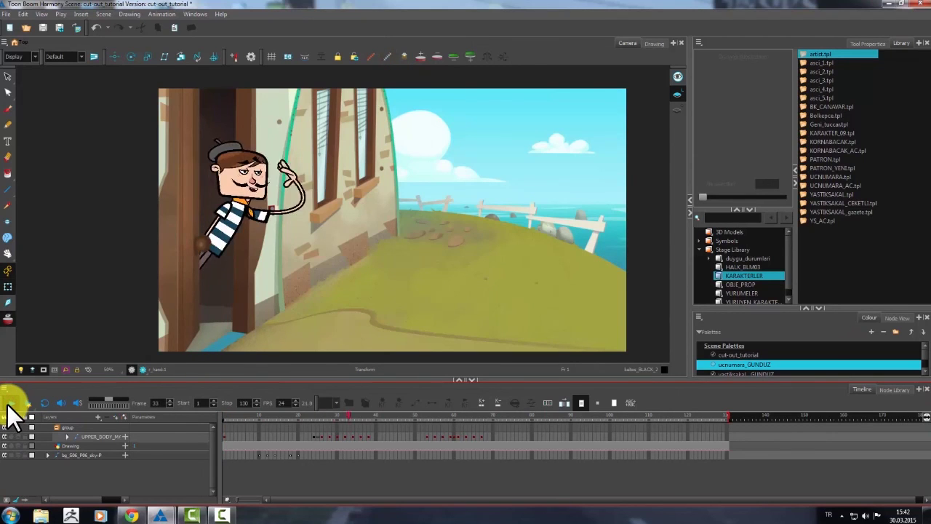
Step: Try to shift the upper body keyframes from frame 24 onward 4 frames earlier, to start at frame 20
{"action": "left_click", "coordinate": [312, 436]}
{"action": "left_click", "coordinate": [496, 438], "text": "shift"}
{"action": "left_click_drag", "start_coordinate": [459, 438], "coordinate": [446, 437]}
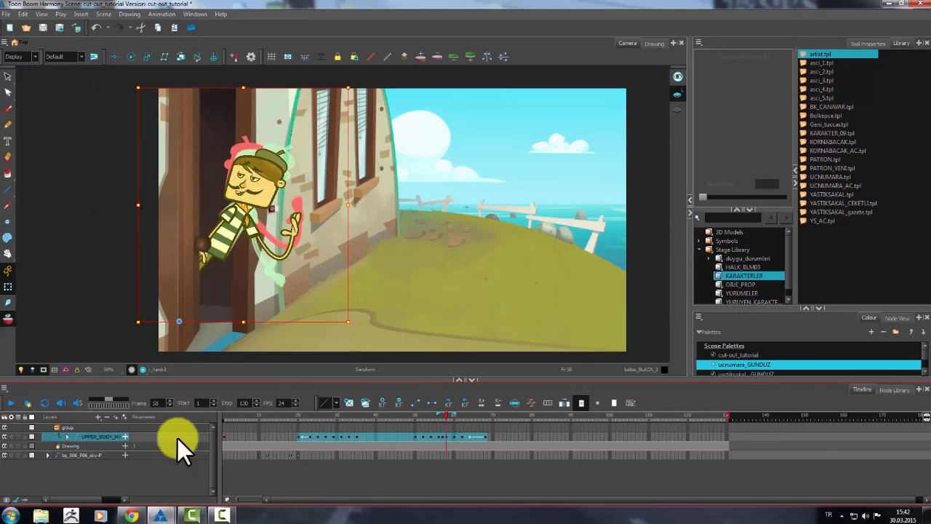
{"action": "left_click_drag", "start_coordinate": [288, 419], "coordinate": [211, 420]}
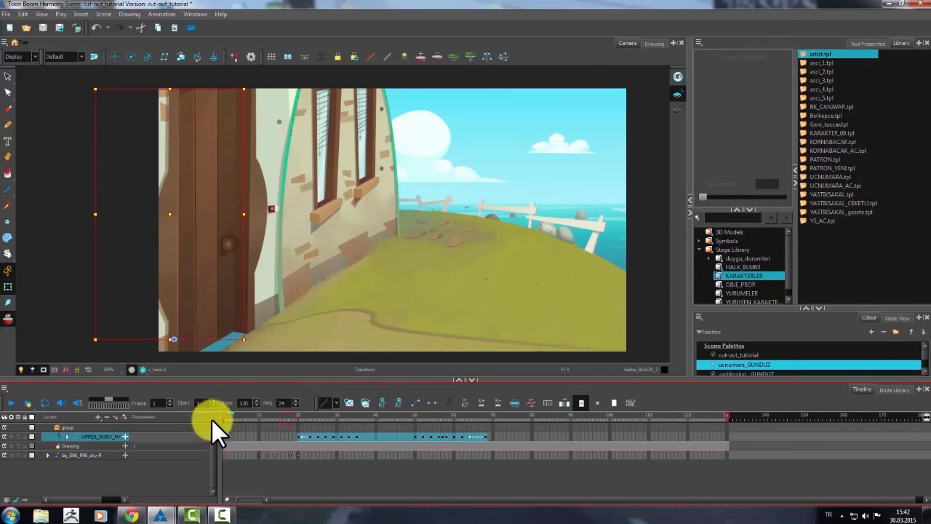
Step: Move the upper body keyframes of frames 24 to 67 earlier so they start at frame 18, and play the shot from frame 1
{"action": "left_click", "coordinate": [481, 435]}
{"action": "left_click", "coordinate": [312, 436], "text": "shift"}
{"action": "left_click_drag", "start_coordinate": [314, 437], "coordinate": [292, 435]}
{"action": "left_click_drag", "start_coordinate": [280, 418], "coordinate": [120, 420]}
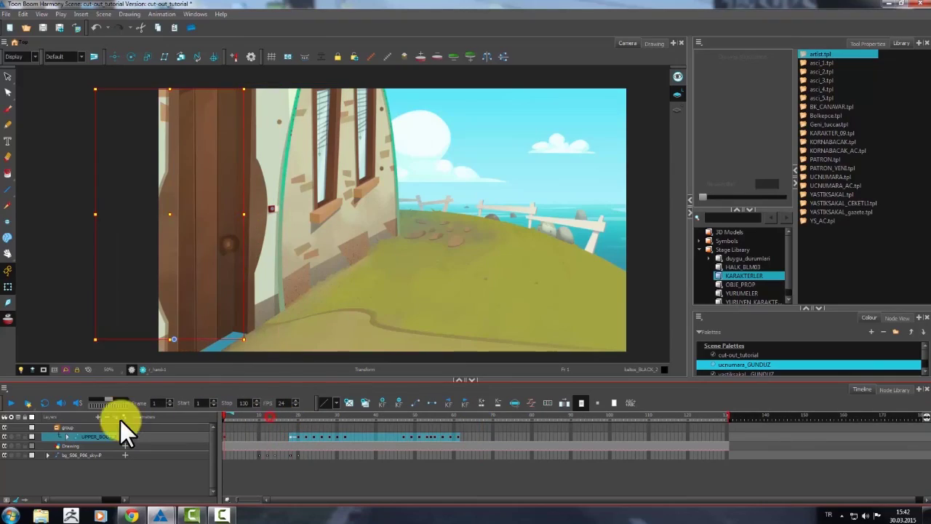
{"action": "left_click", "coordinate": [10, 404]}
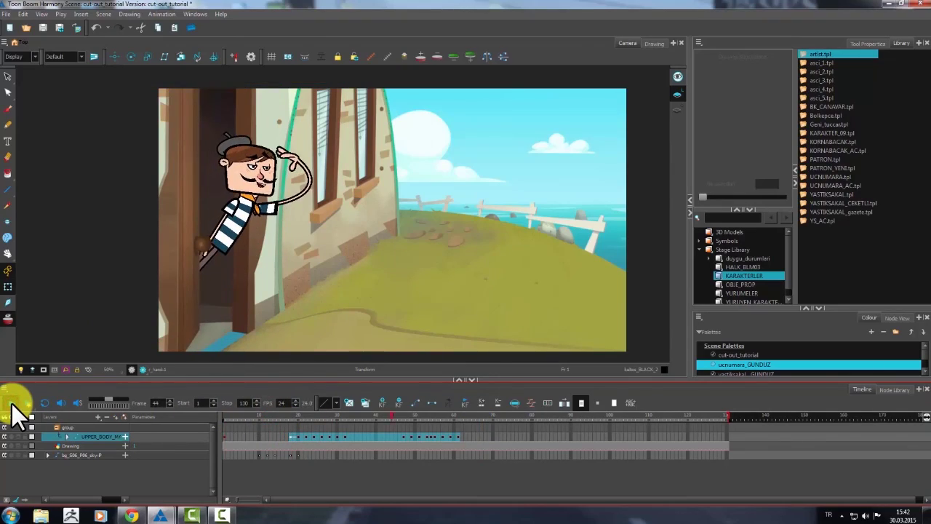